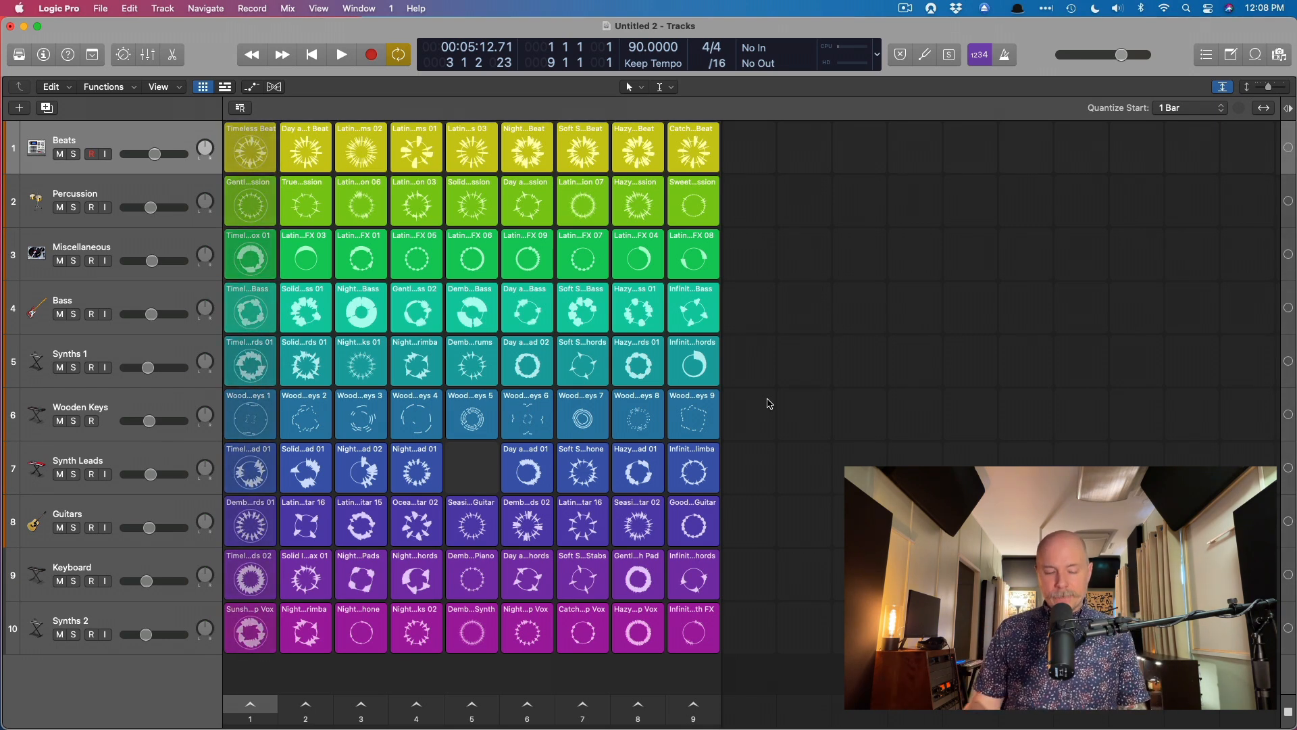
# Show the mixer, briefly solo the Beats channel, and clear the solo.
pyautogui.press('x')
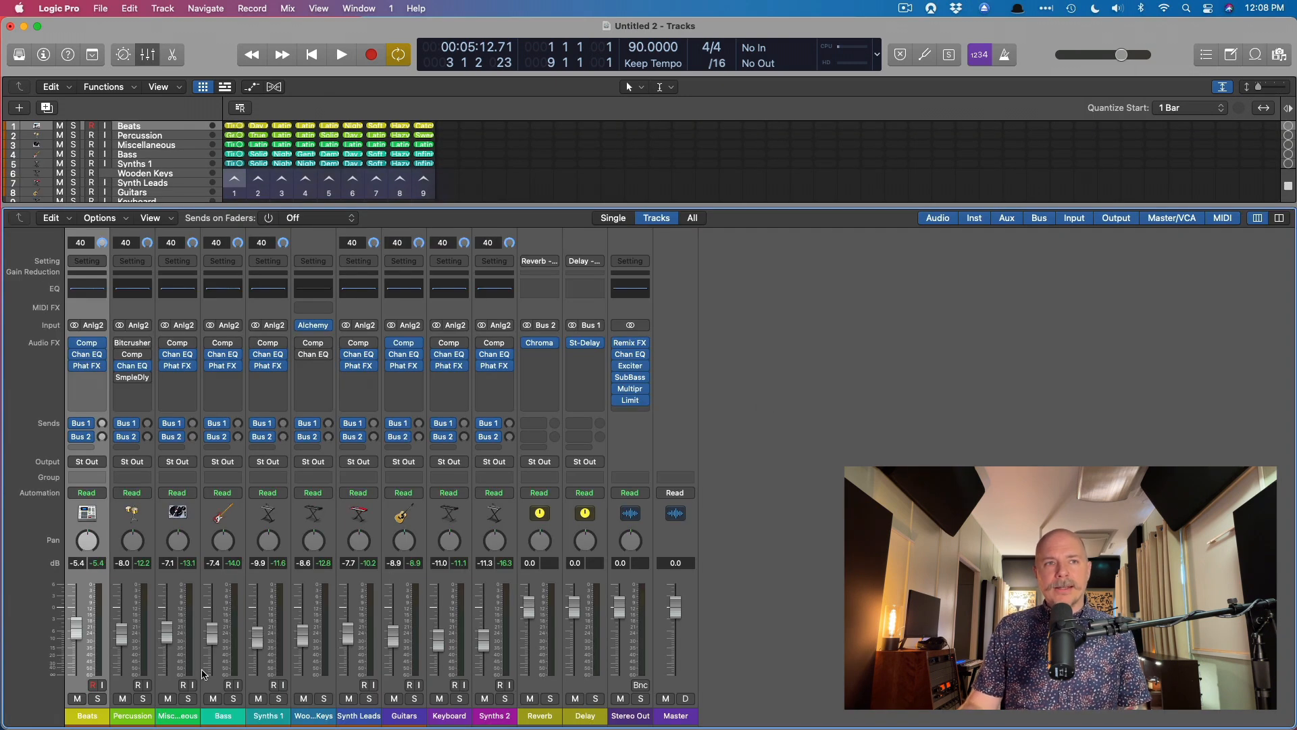
pyautogui.click(99, 699)
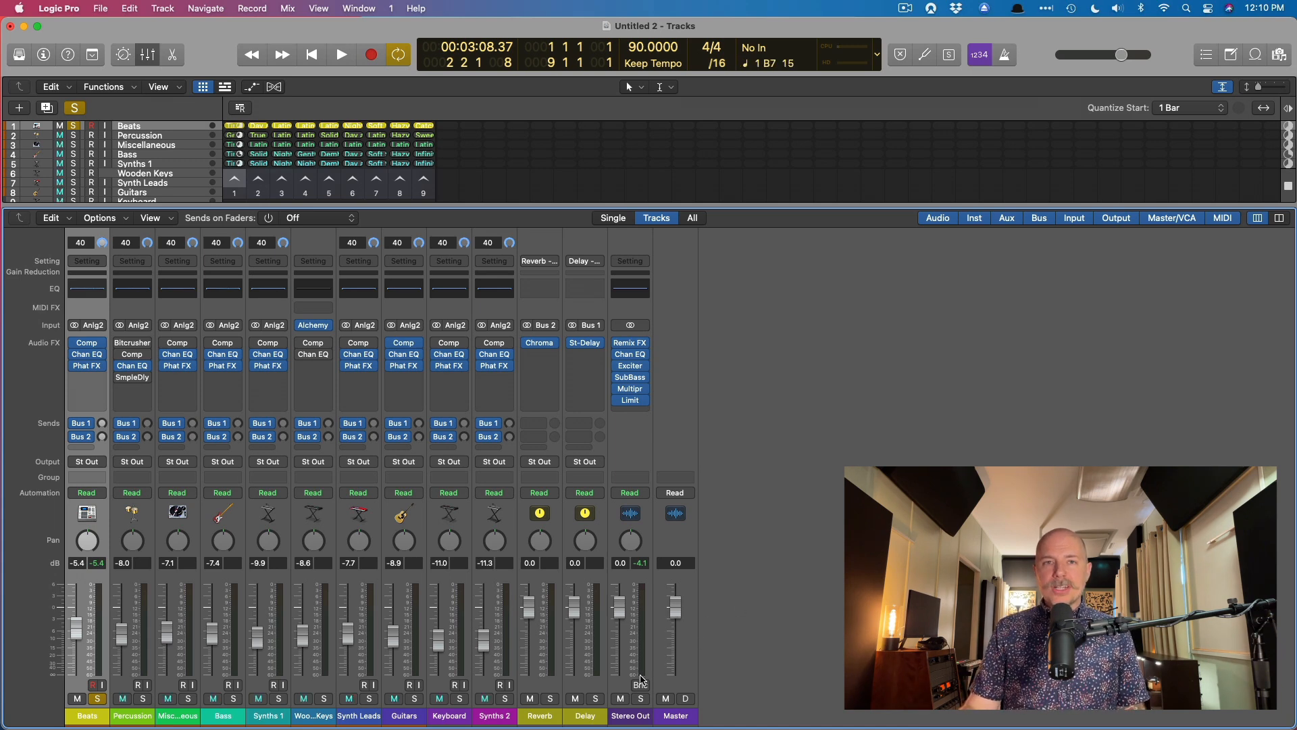
pyautogui.click(641, 699)
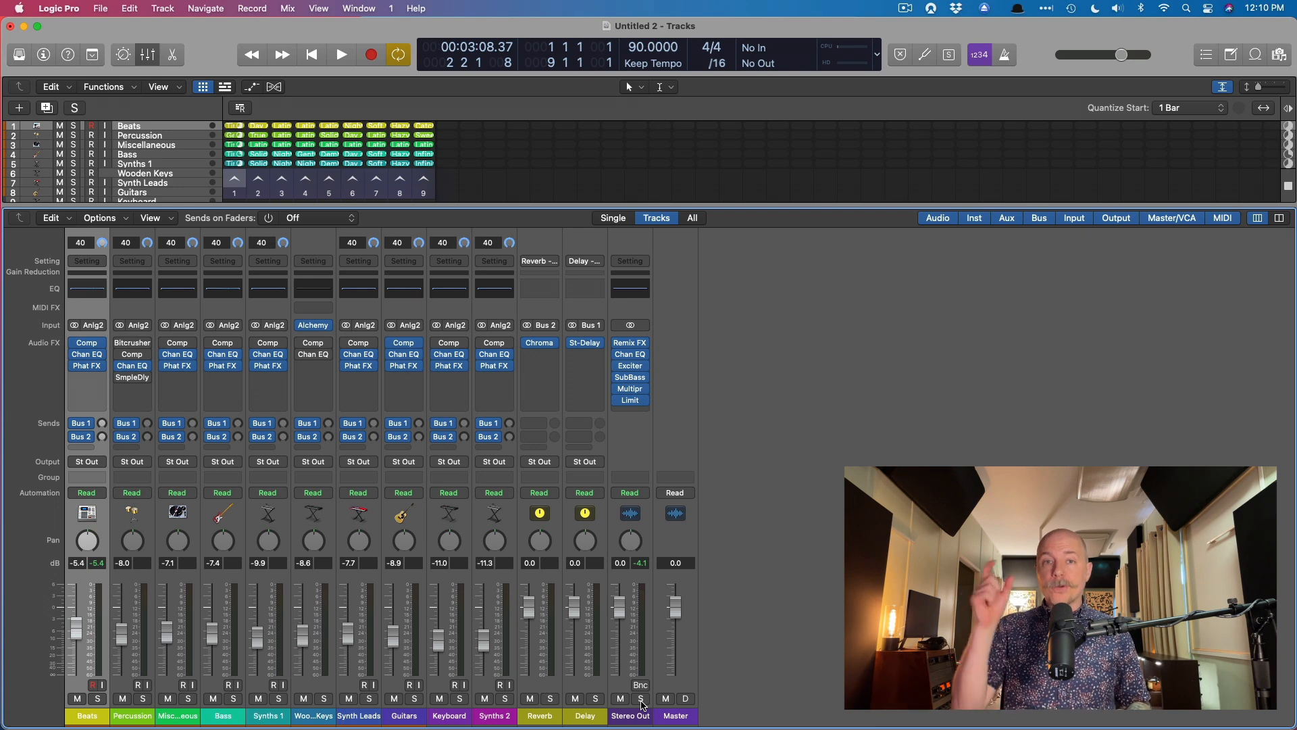
# Insert a MultiMeter after the Limiter on the Stereo Out channel and move its window clear of the channel strips.
pyautogui.click(630, 410)
pyautogui.moveTo(670, 603)
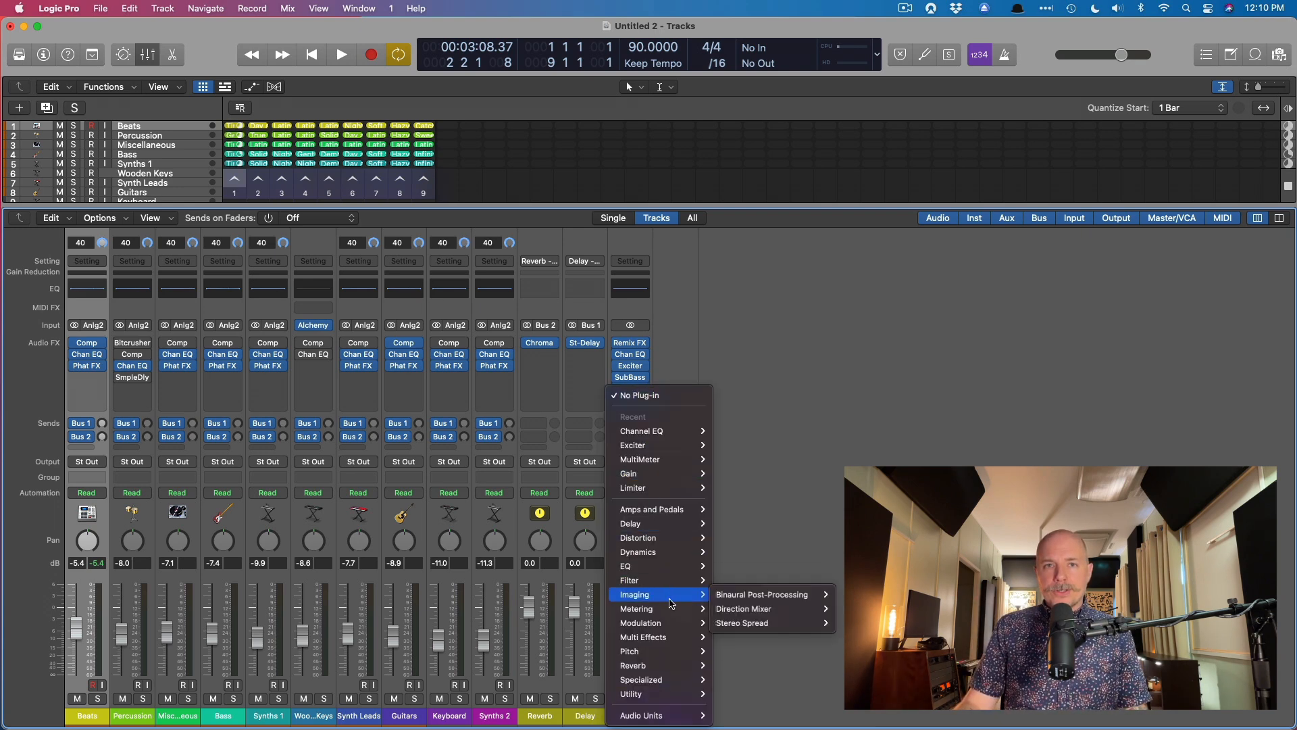
pyautogui.click(574, 261)
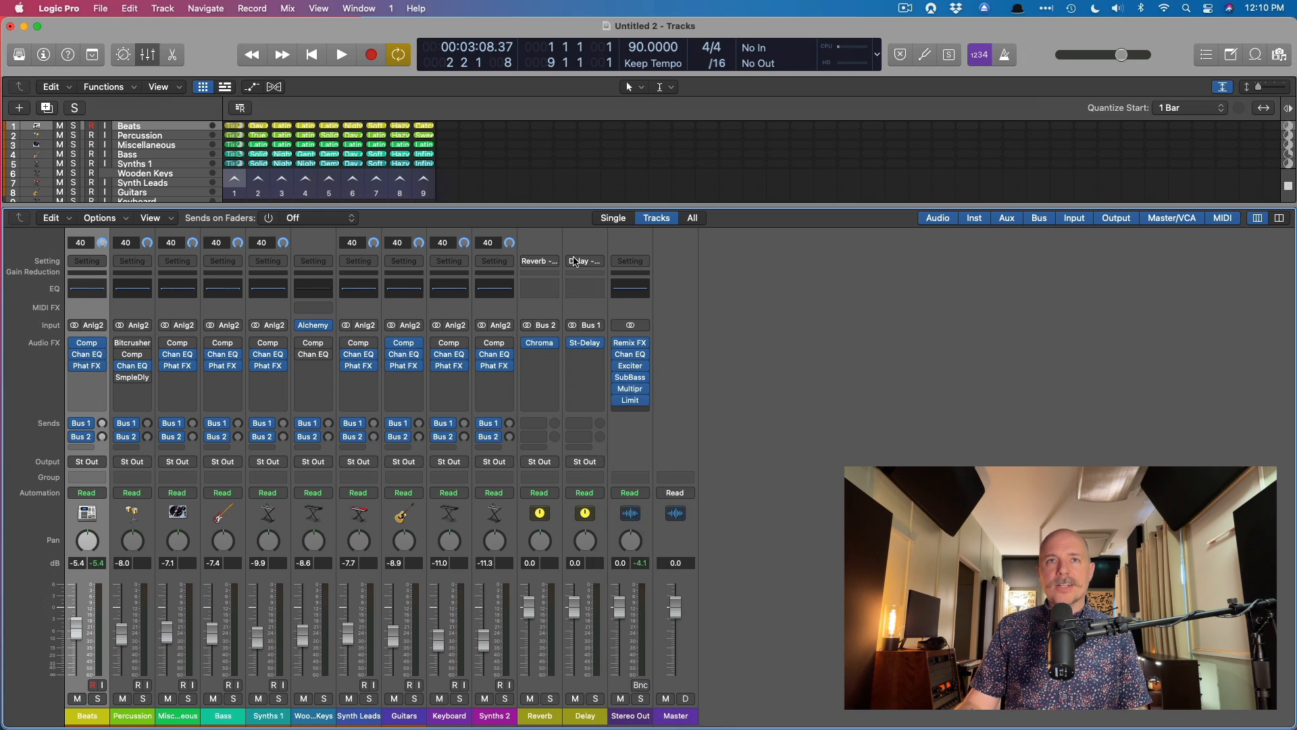
pyautogui.moveTo(529, 165); pyautogui.dragTo(805, 274)
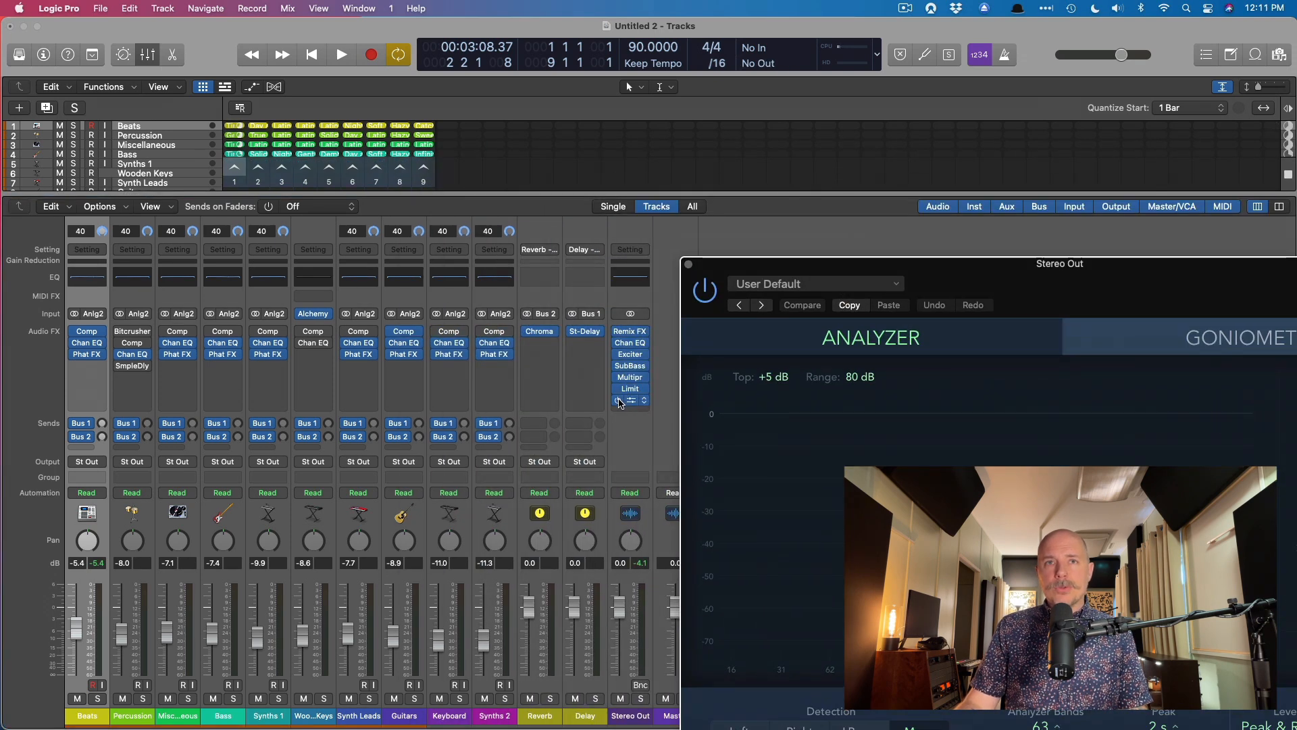
# Insert a Dual Mono Gain plug-in directly before the Limiter on Stereo Out and close the Limiter's window.
pyautogui.click(628, 412)
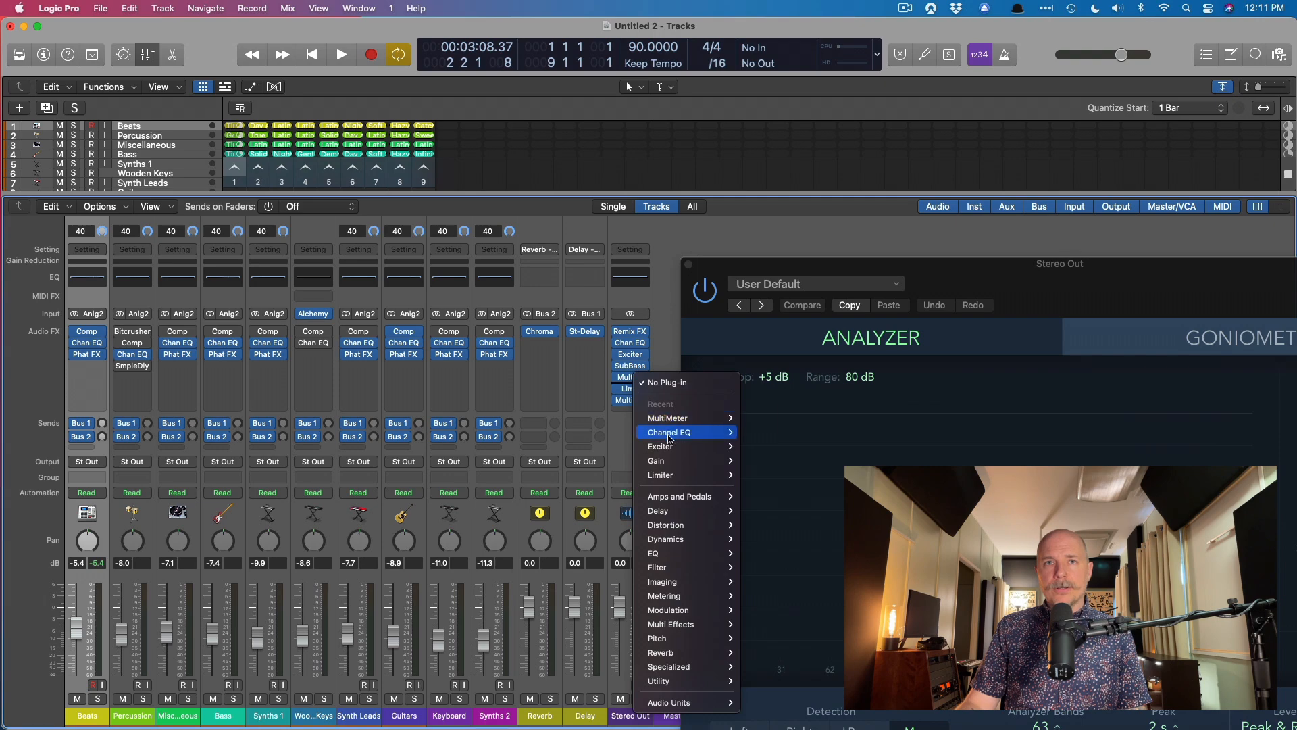
pyautogui.moveTo(665, 460)
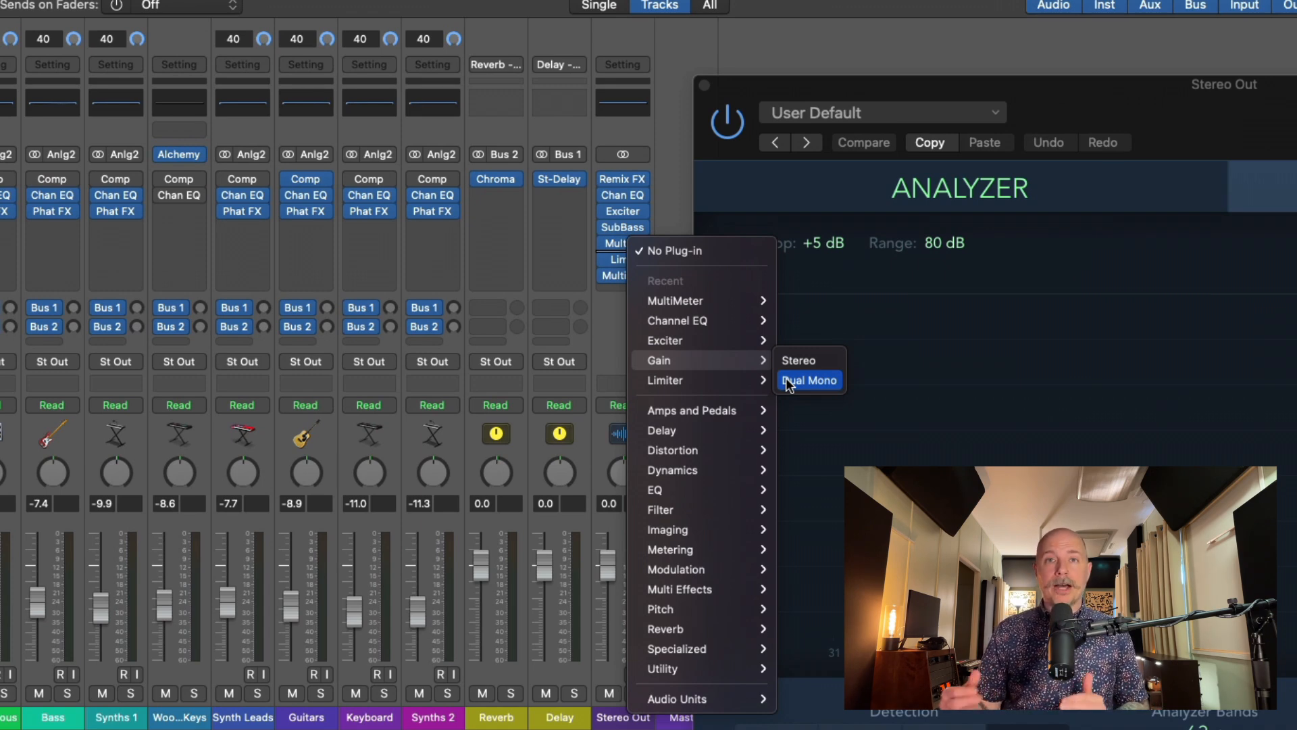
pyautogui.click(788, 382)
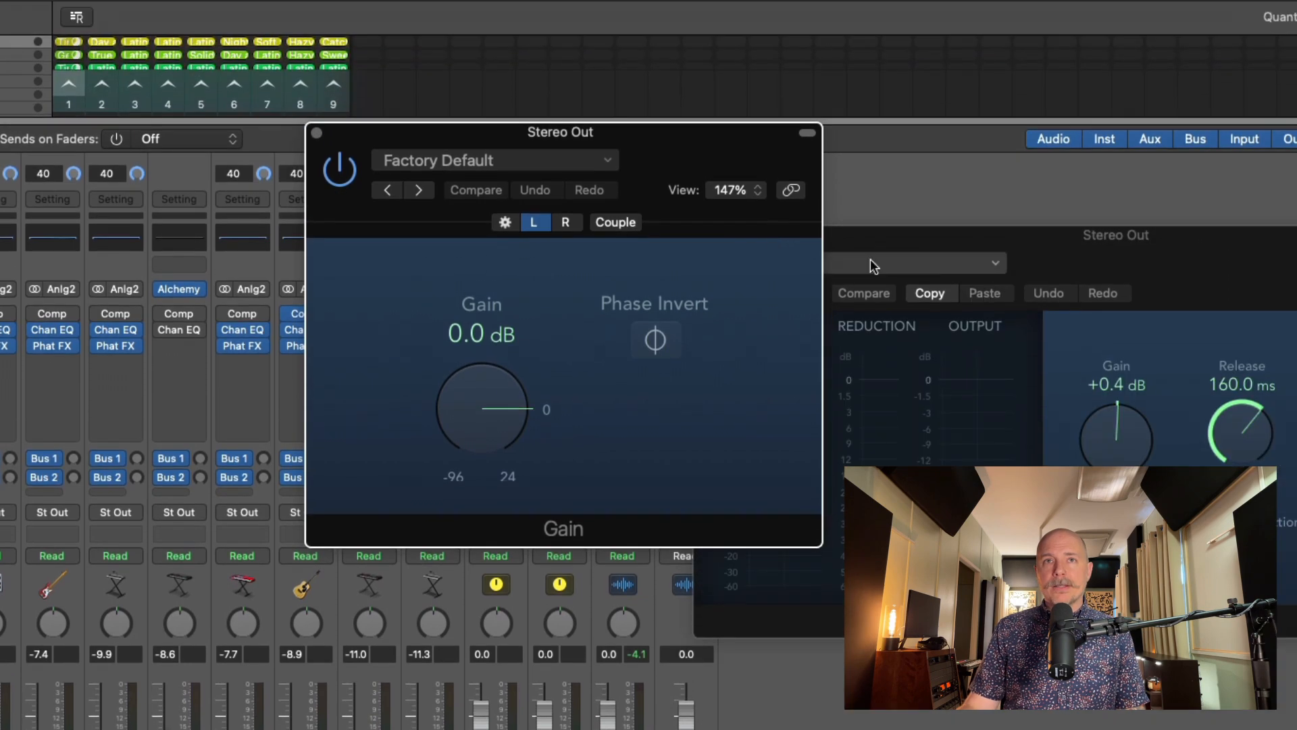
pyautogui.click(939, 237)
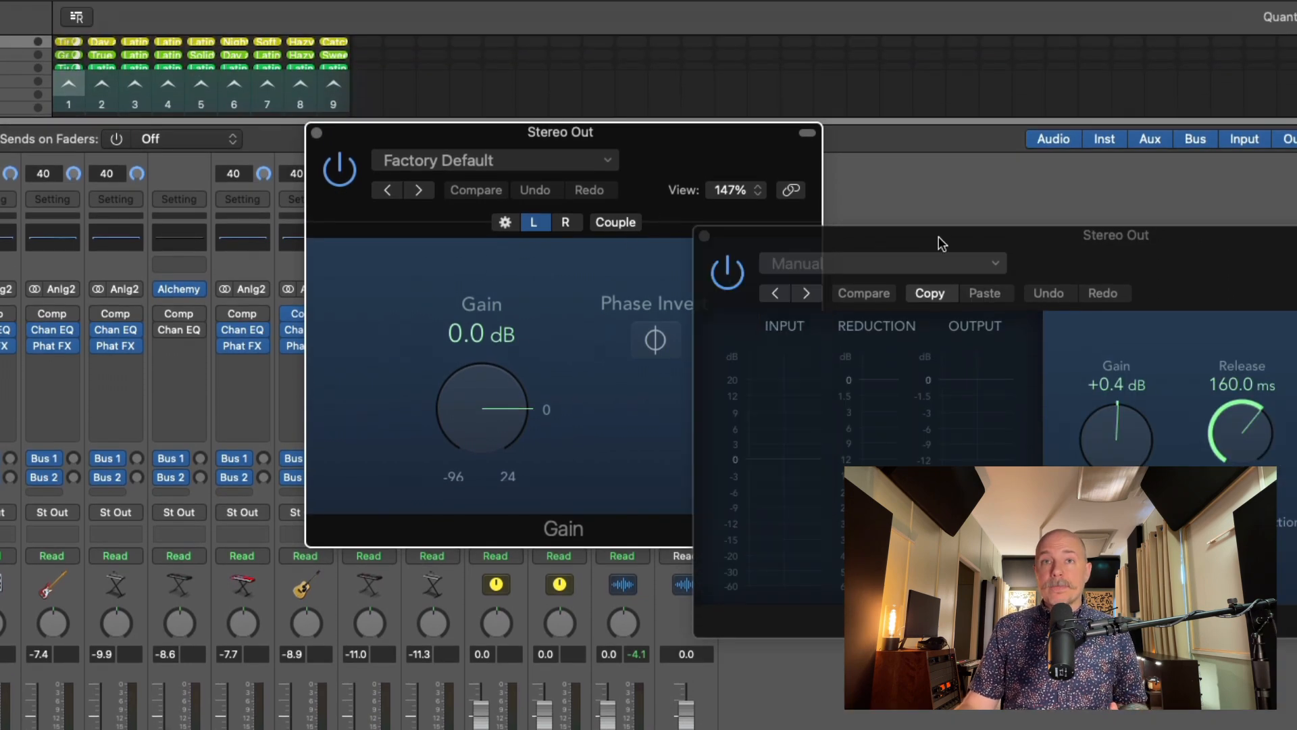
pyautogui.click(704, 236)
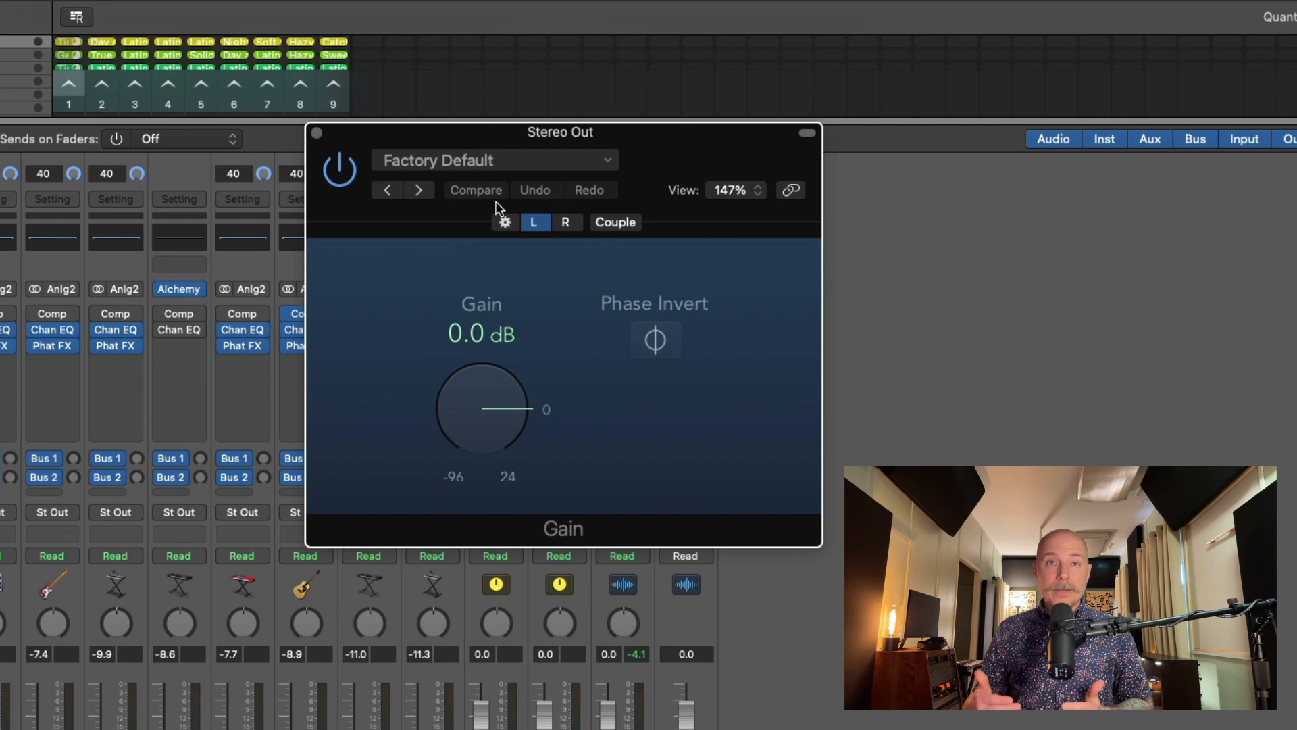
# Switch the Gain plug-in's channel configuration from Stereo to Mid/Side and display its Side controls.
pyautogui.click(505, 222)
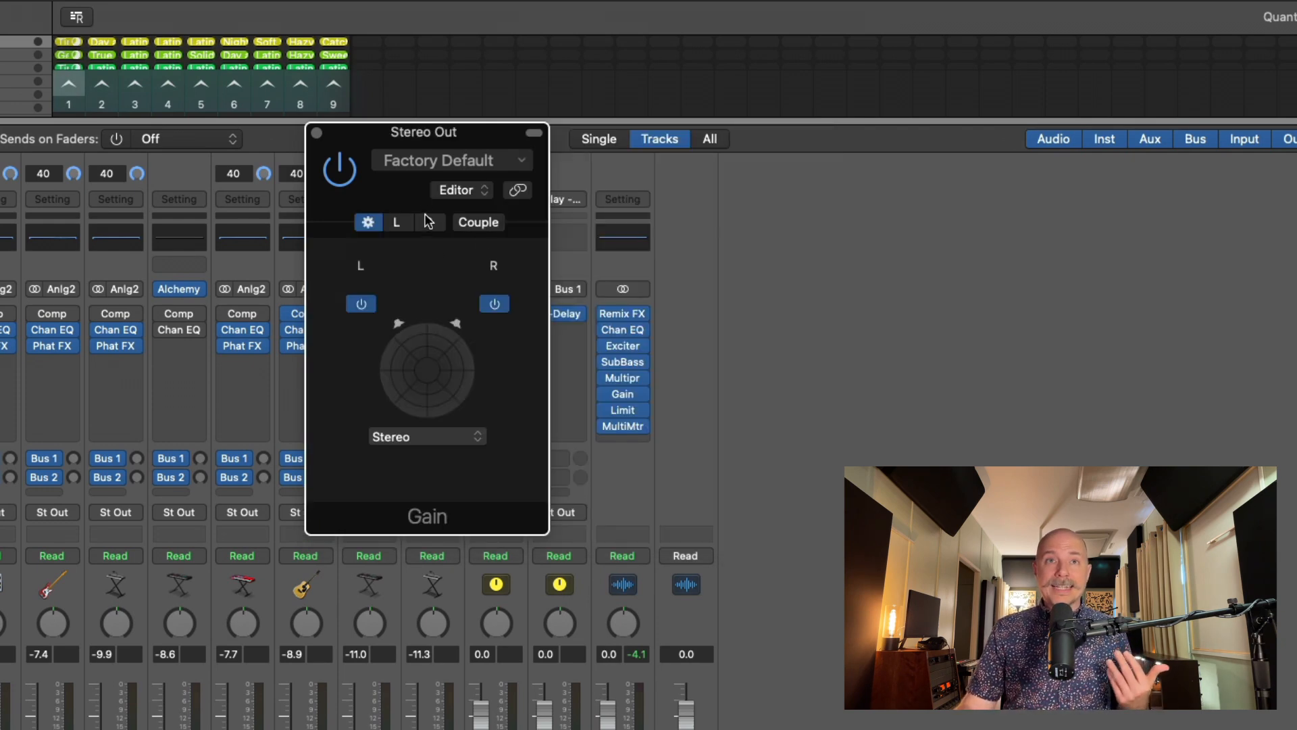
pyautogui.moveTo(399, 135); pyautogui.dragTo(631, 172)
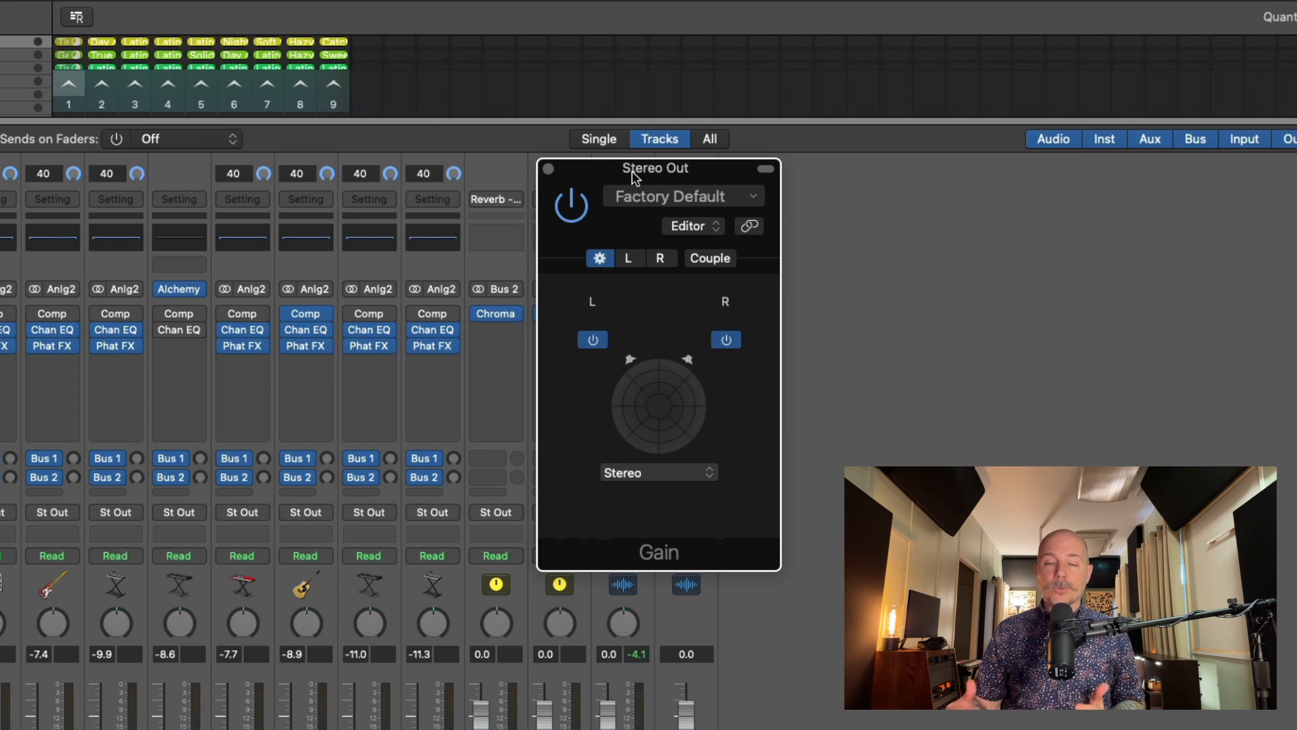
pyautogui.click(654, 484)
pyautogui.click(647, 492)
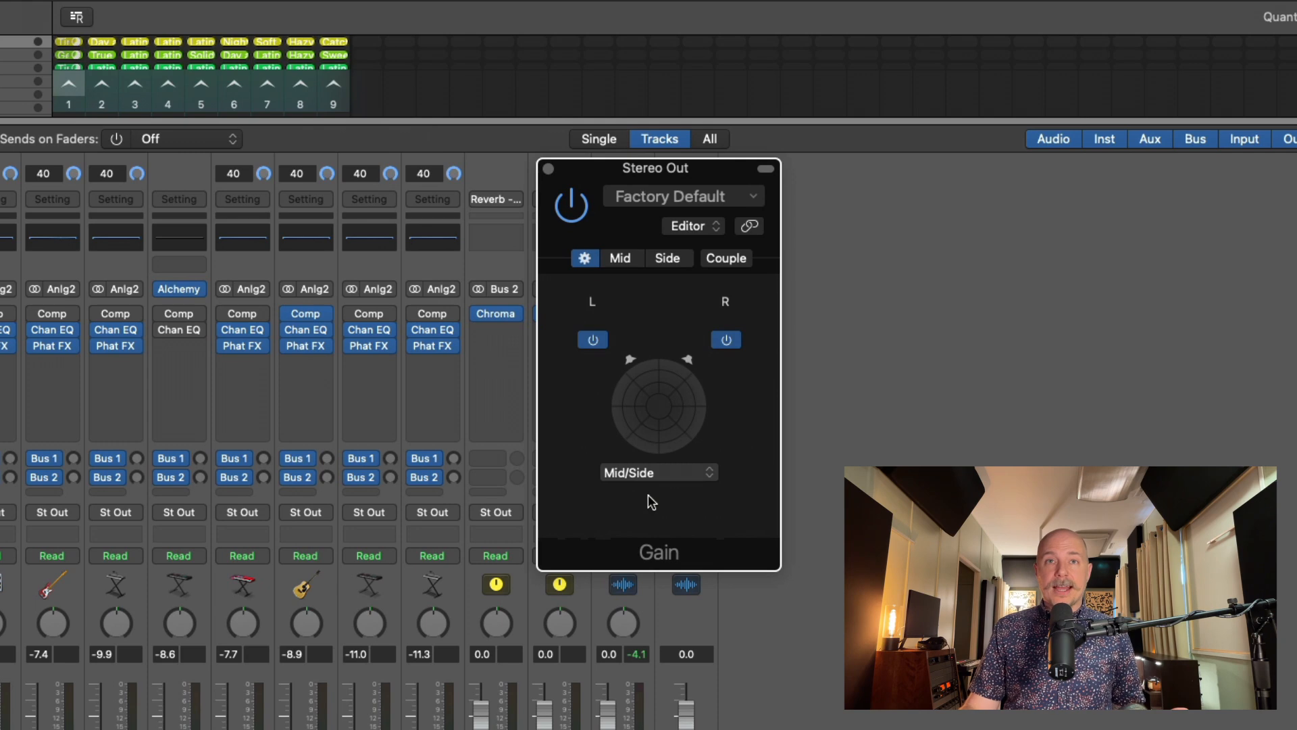
pyautogui.click(623, 259)
pyautogui.click(792, 255)
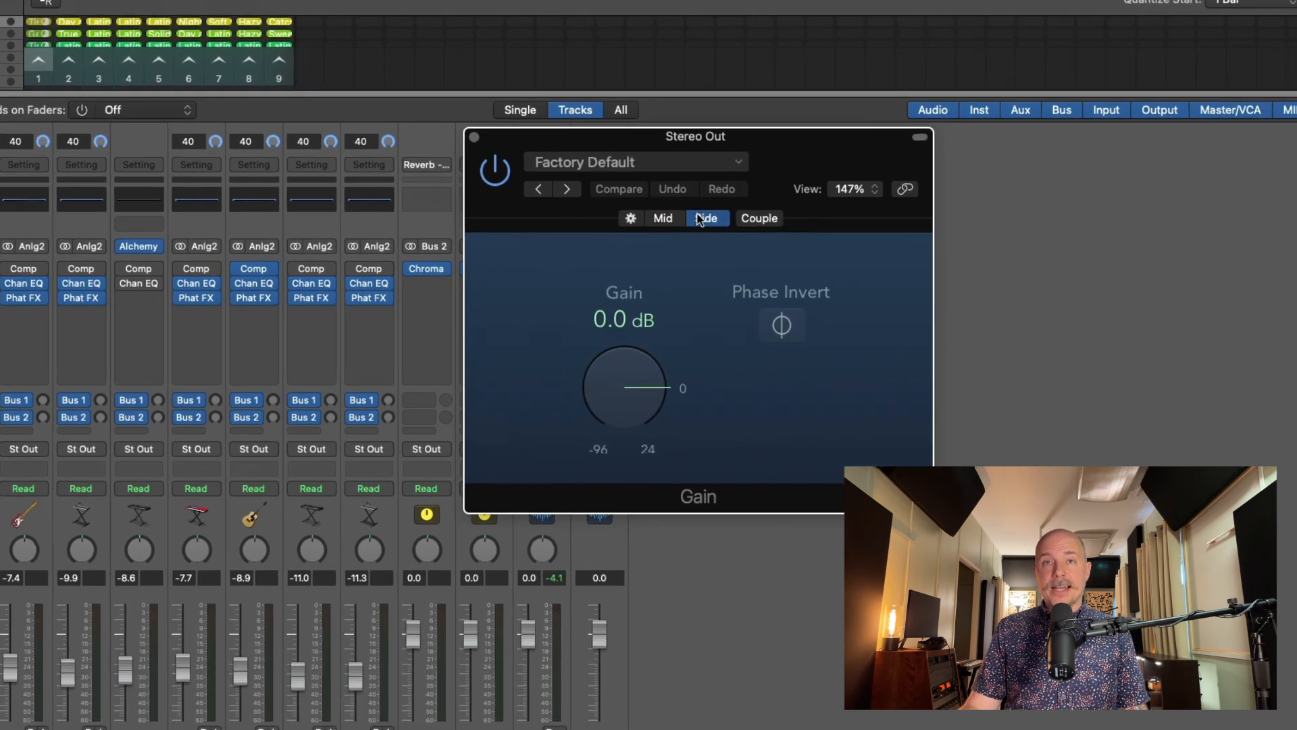
# Arrange the Stereo Out's MultiMeter and Gain windows side by side and switch the MultiMeter to its goniometer.
pyautogui.press('super+w')
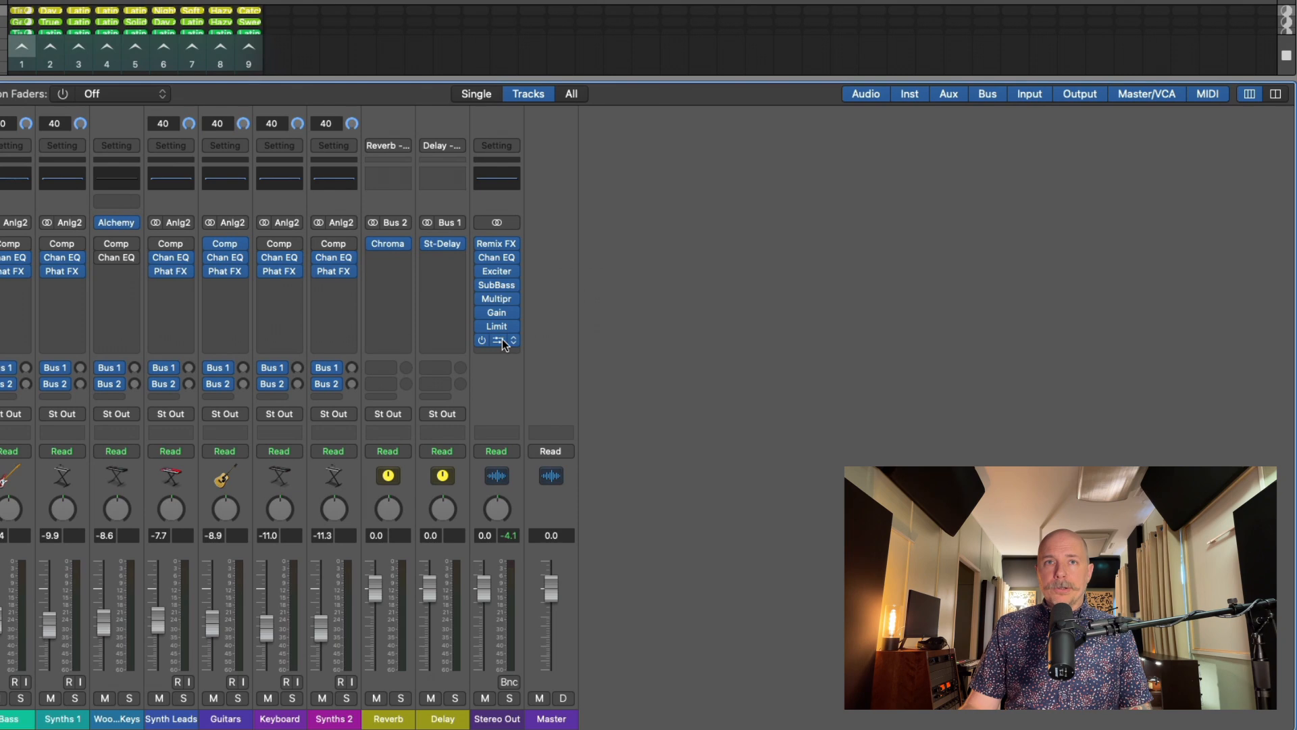
pyautogui.click(500, 340)
pyautogui.moveTo(710, 47); pyautogui.dragTo(910, 46)
pyautogui.press('v')
pyautogui.press('v')
pyautogui.moveTo(559, 44); pyautogui.dragTo(654, 44)
pyautogui.moveTo(473, 116); pyautogui.dragTo(8, 83)
pyautogui.moveTo(1005, 54); pyautogui.dragTo(854, 50)
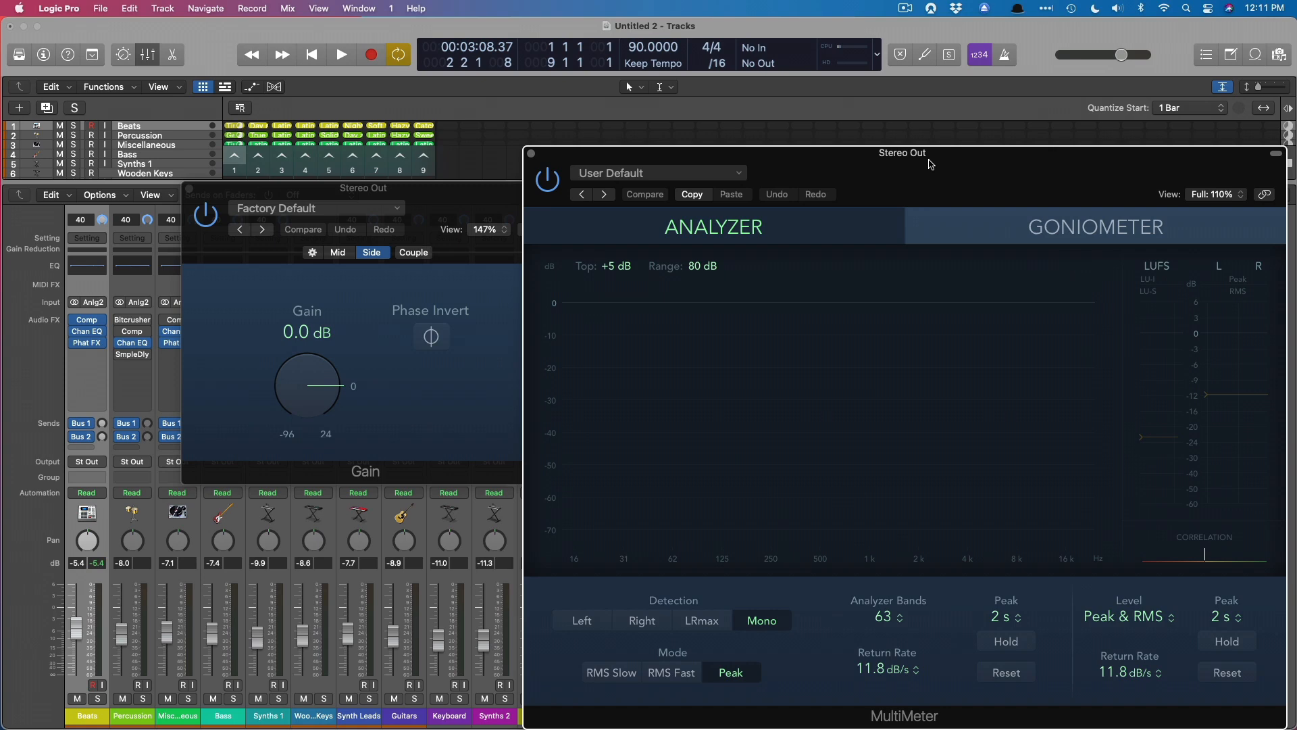
pyautogui.click(1093, 242)
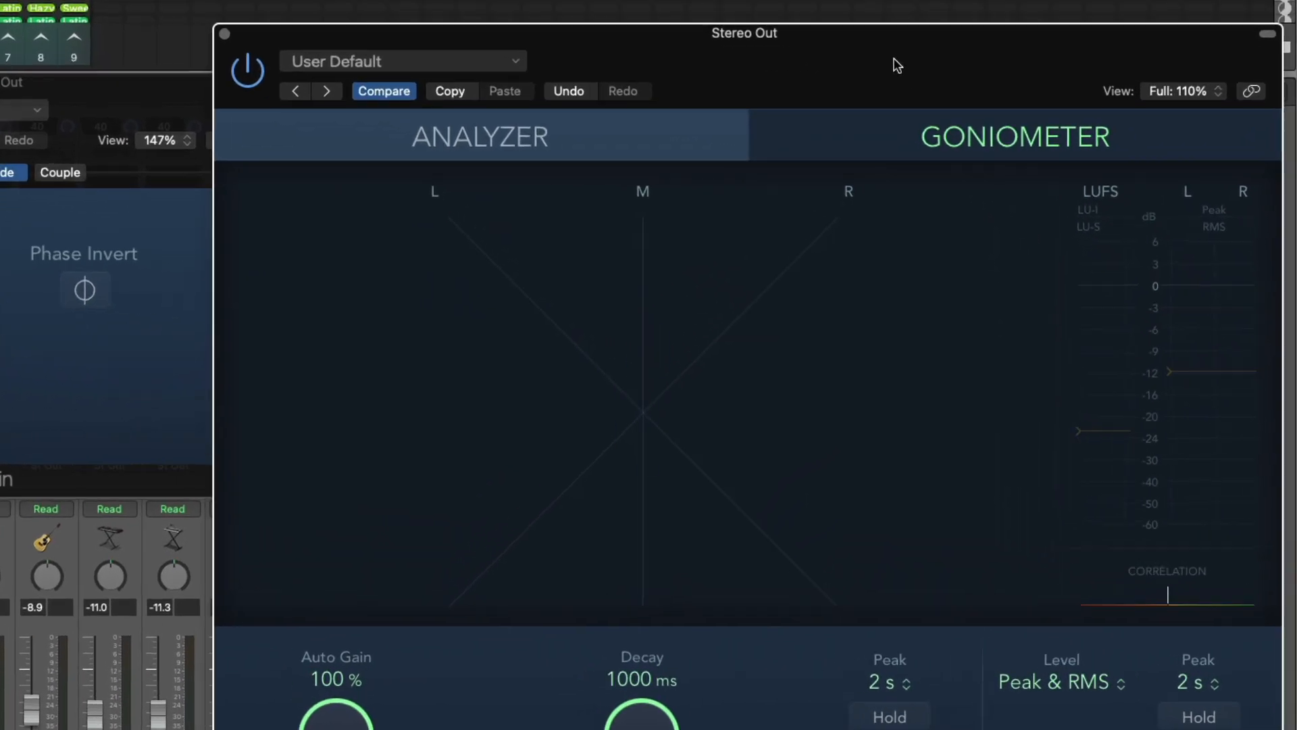
# Play the project to examine the stereo image on the goniometer, moving the Gain window clear of the meter.
pyautogui.press('space')
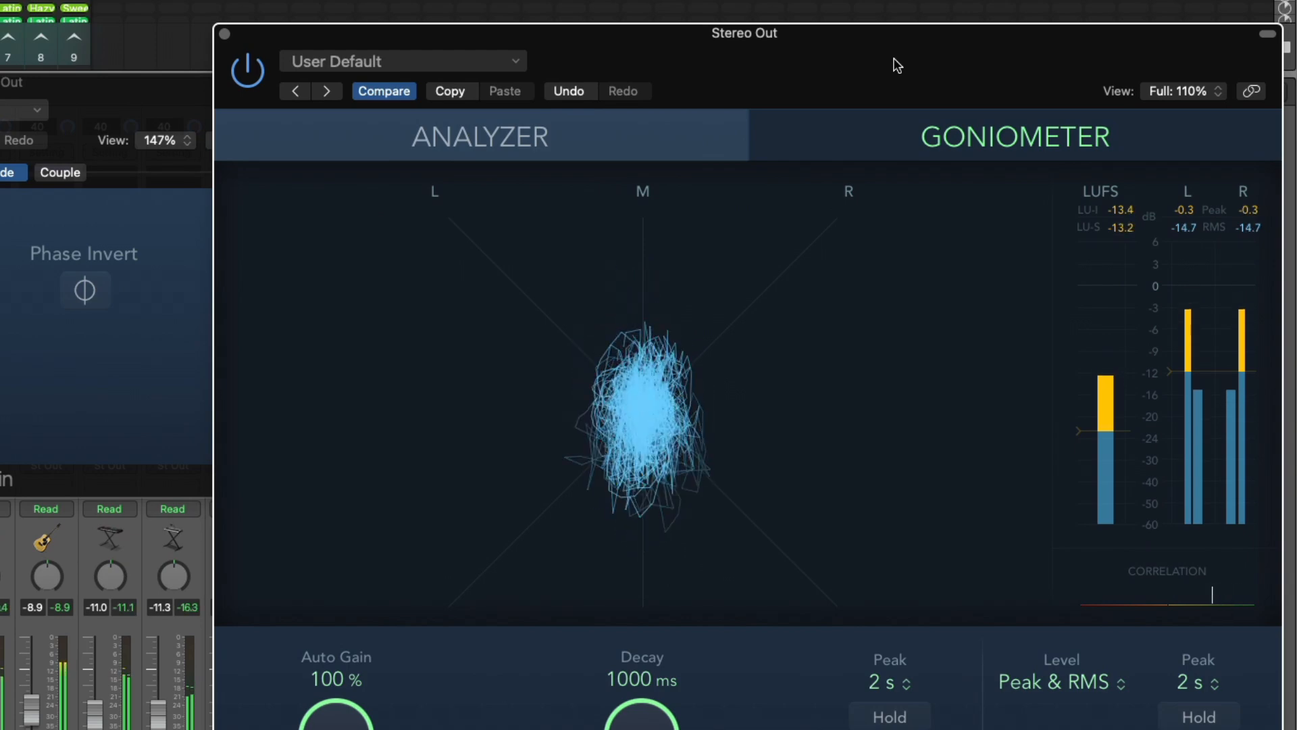
pyautogui.moveTo(168, 95); pyautogui.dragTo(108, 95)
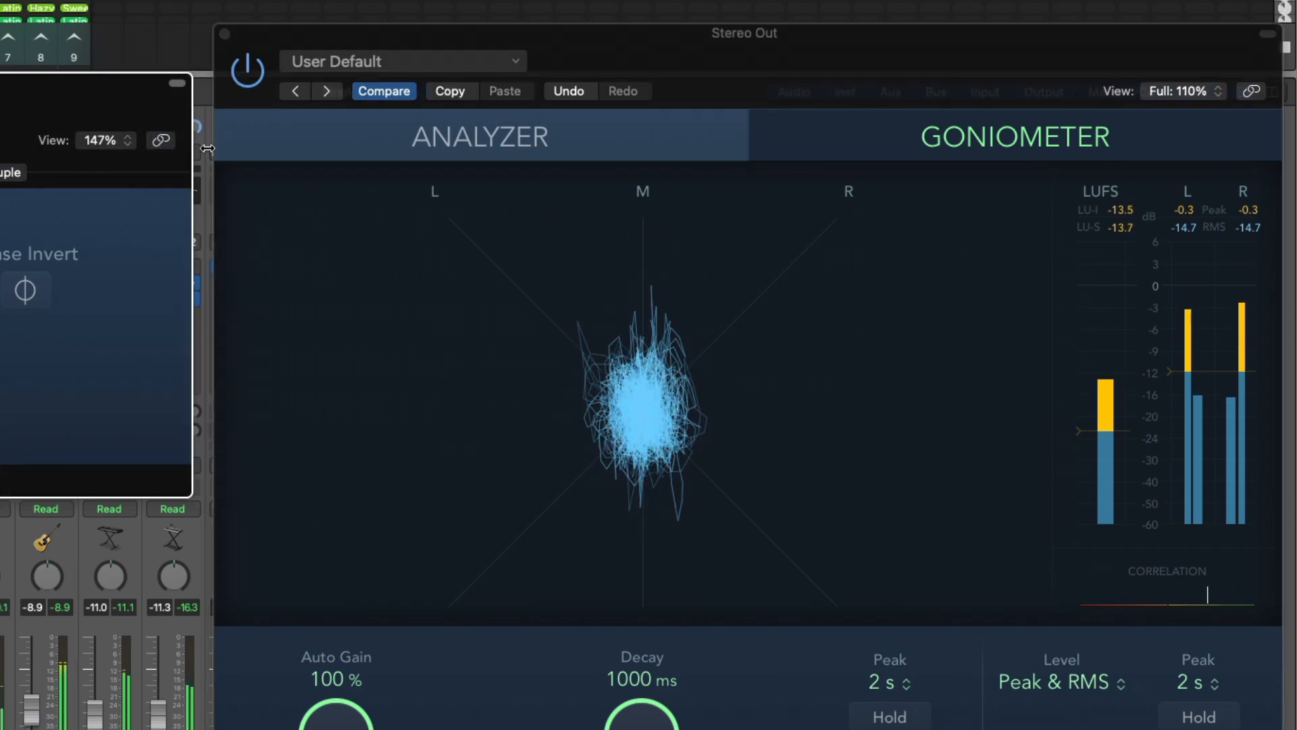
pyautogui.press('space')
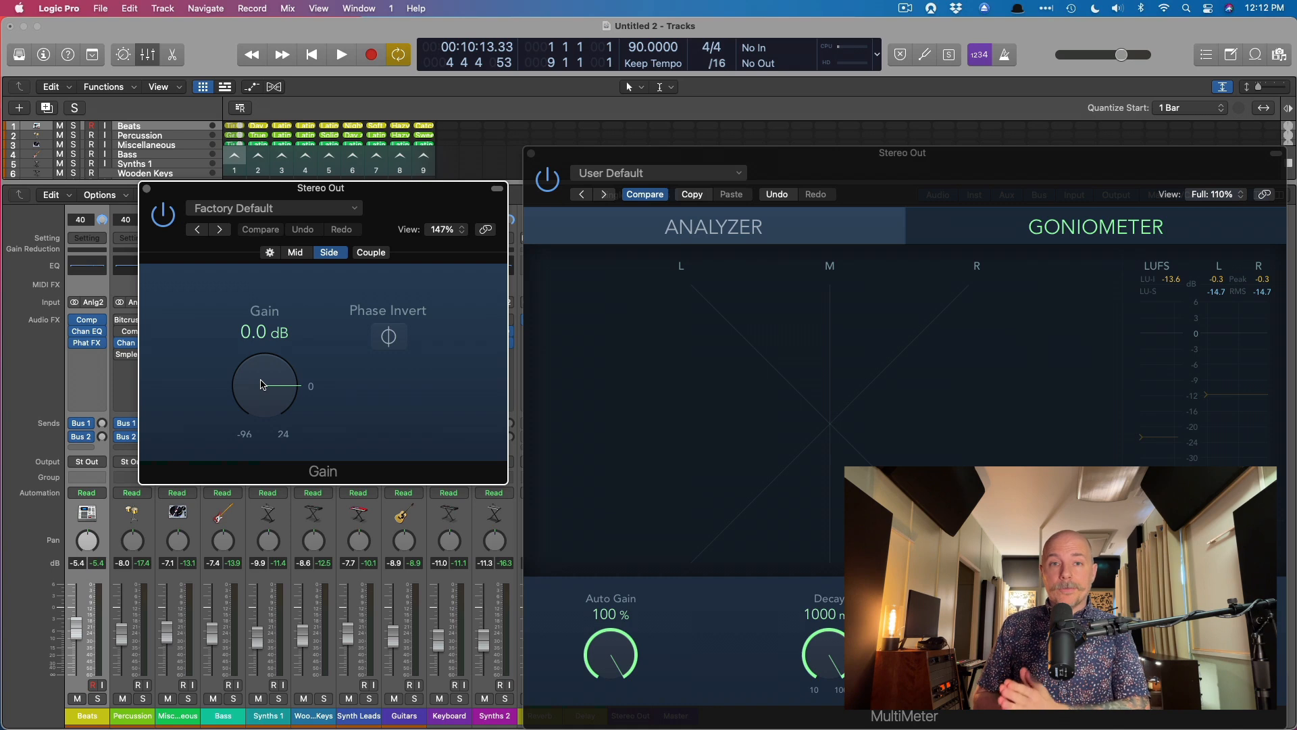
# During playback, lower the Side gain to -96.0 dB and compare the sound with the Gain plug-in bypassed and active.
pyautogui.press('space')
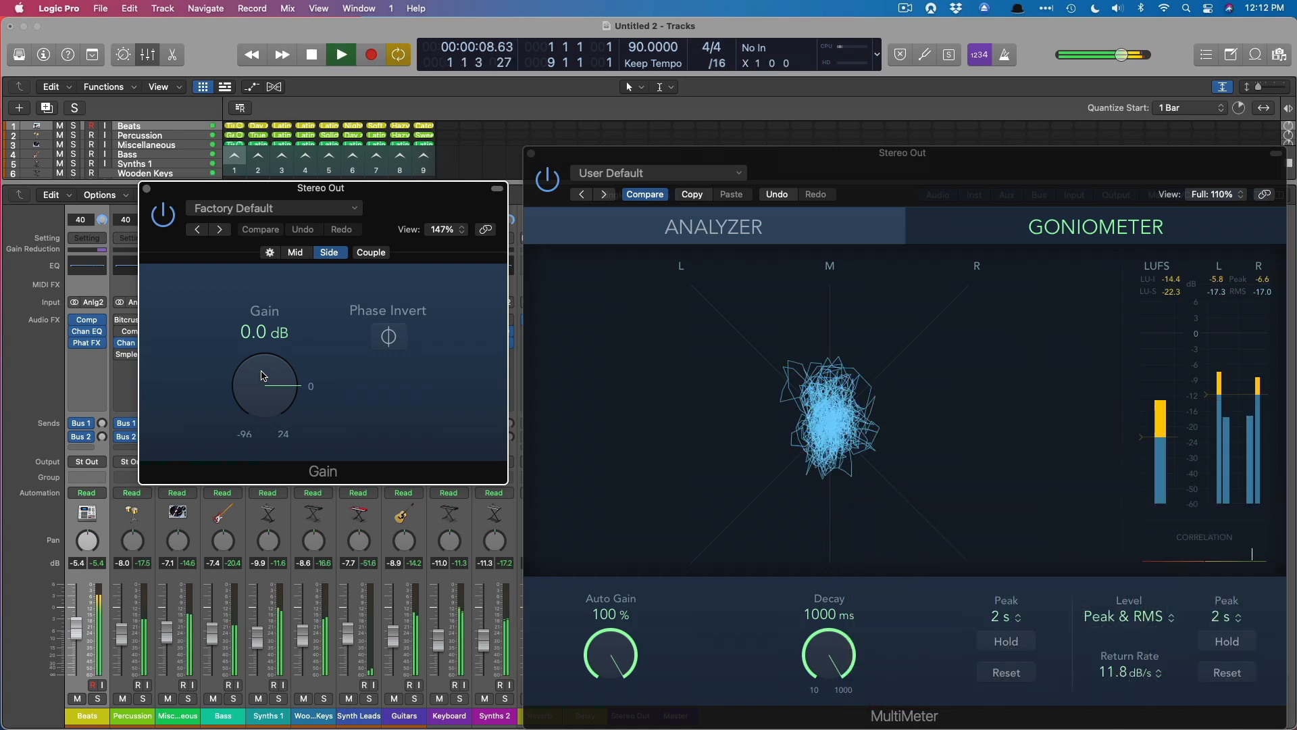
pyautogui.moveTo(263, 377); pyautogui.dragTo(271, 371)
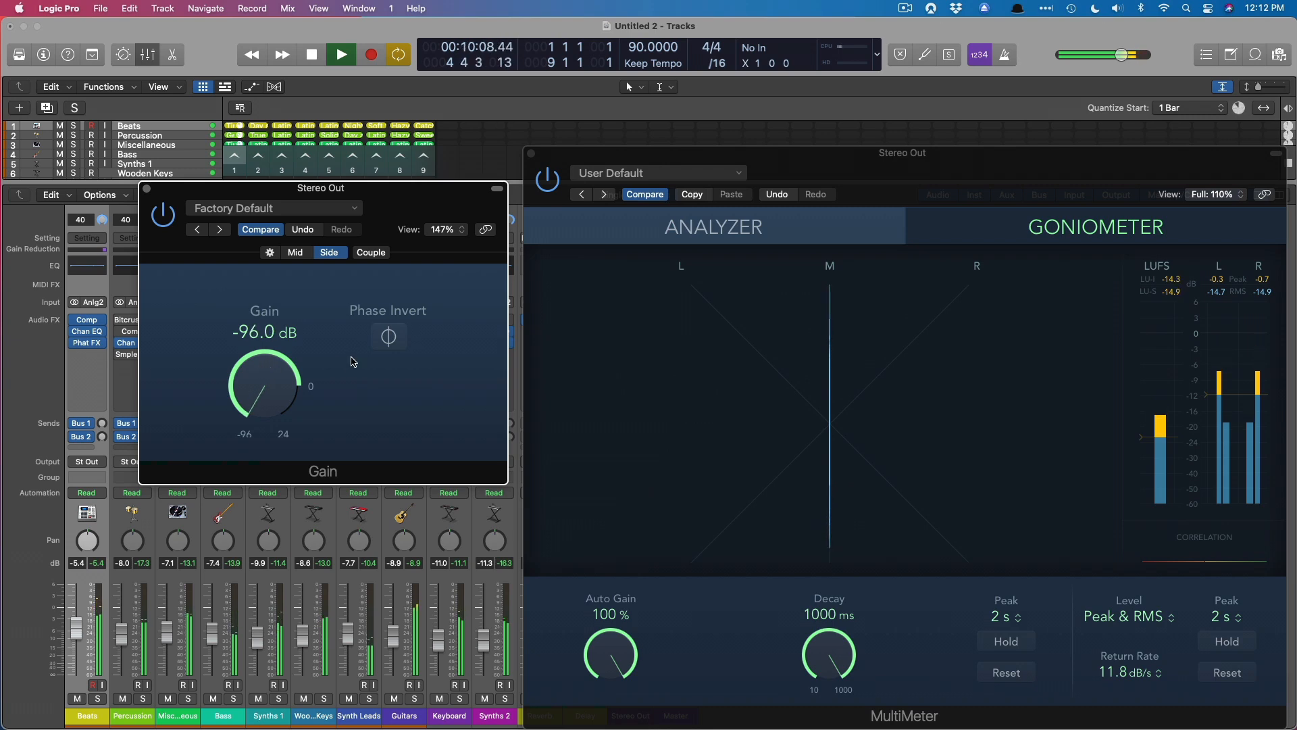
pyautogui.click(168, 217)
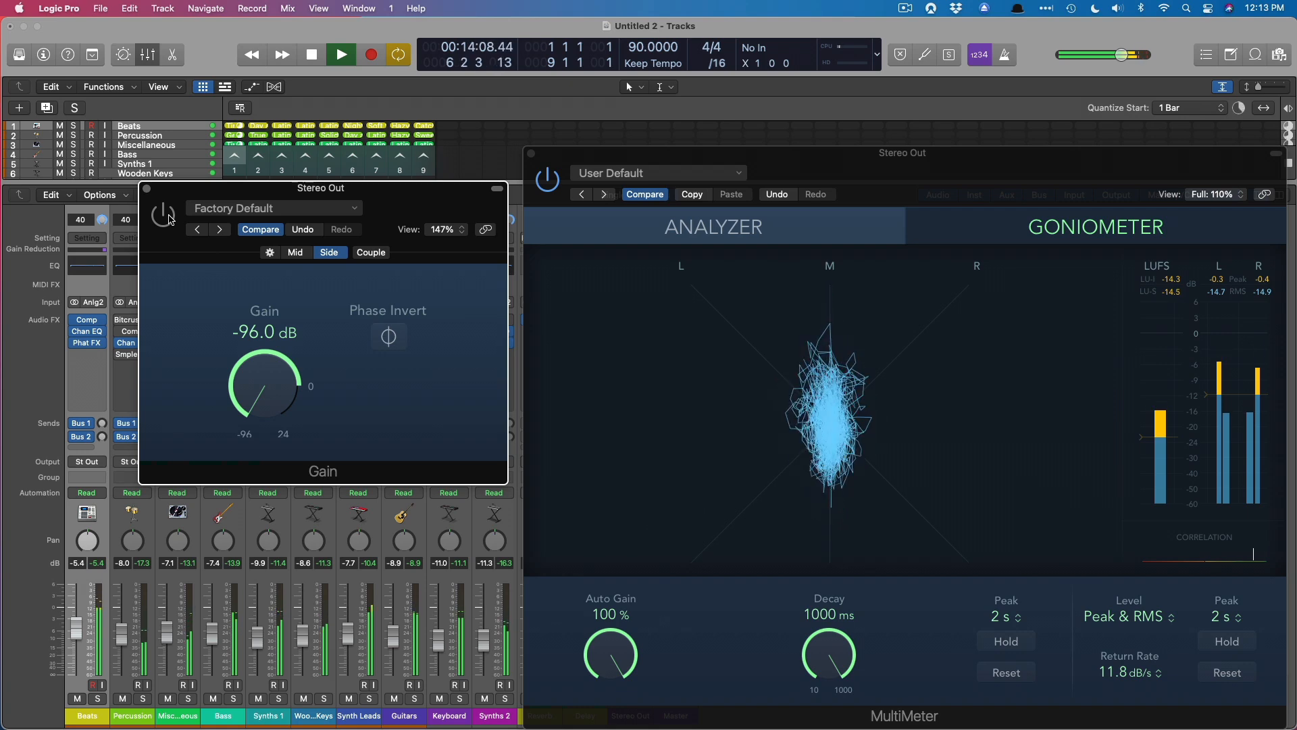
pyautogui.click(171, 219)
pyautogui.press('space')
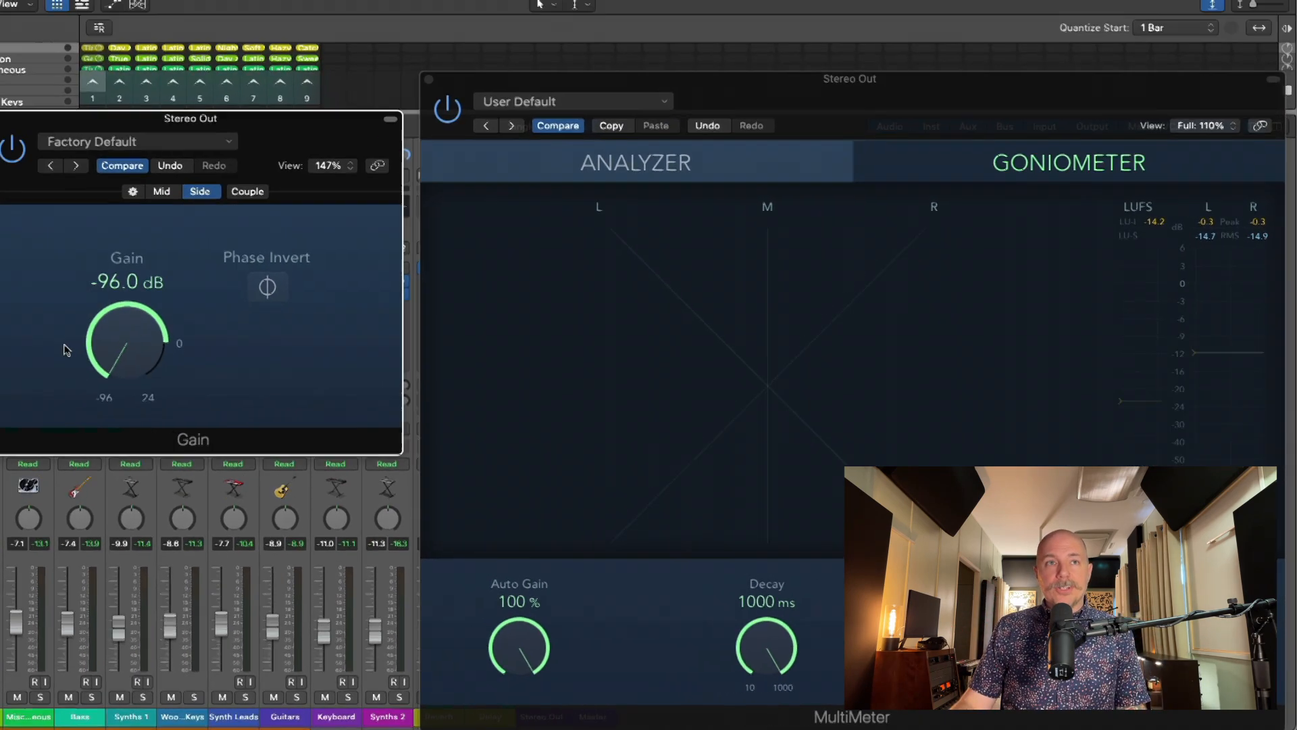
# Reset the Side gain to 0.0 dB, resume playback, and check both the Mid and Side controls.
pyautogui.keyDown('alt'); pyautogui.click(262, 386); pyautogui.keyUp('alt')
pyautogui.click(296, 252)
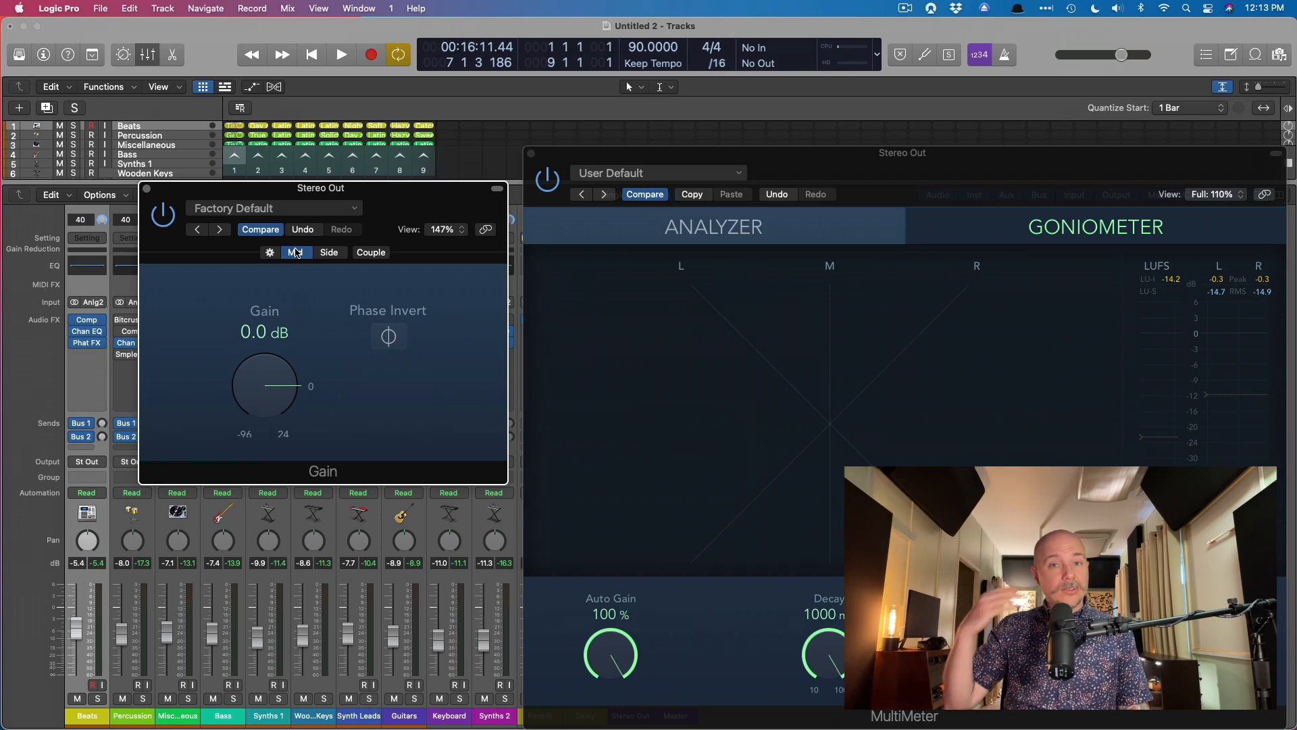
pyautogui.press('space')
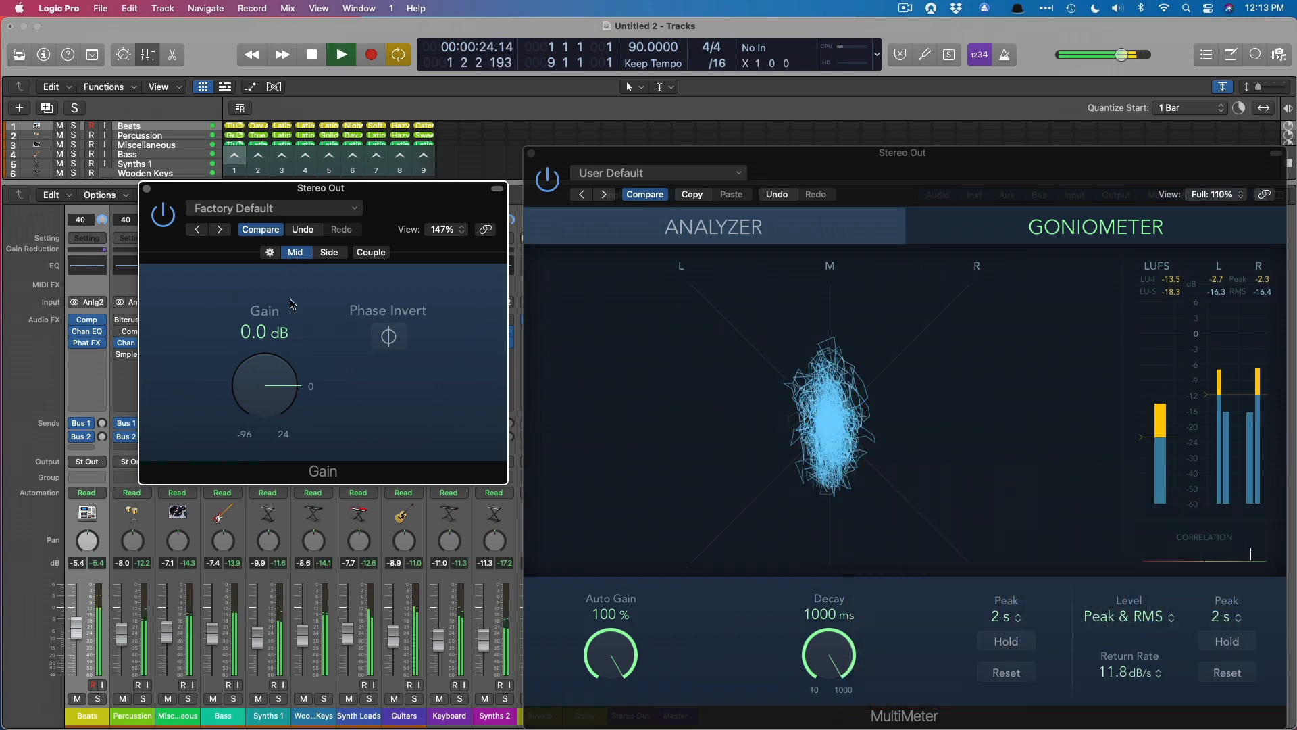
pyautogui.click(331, 253)
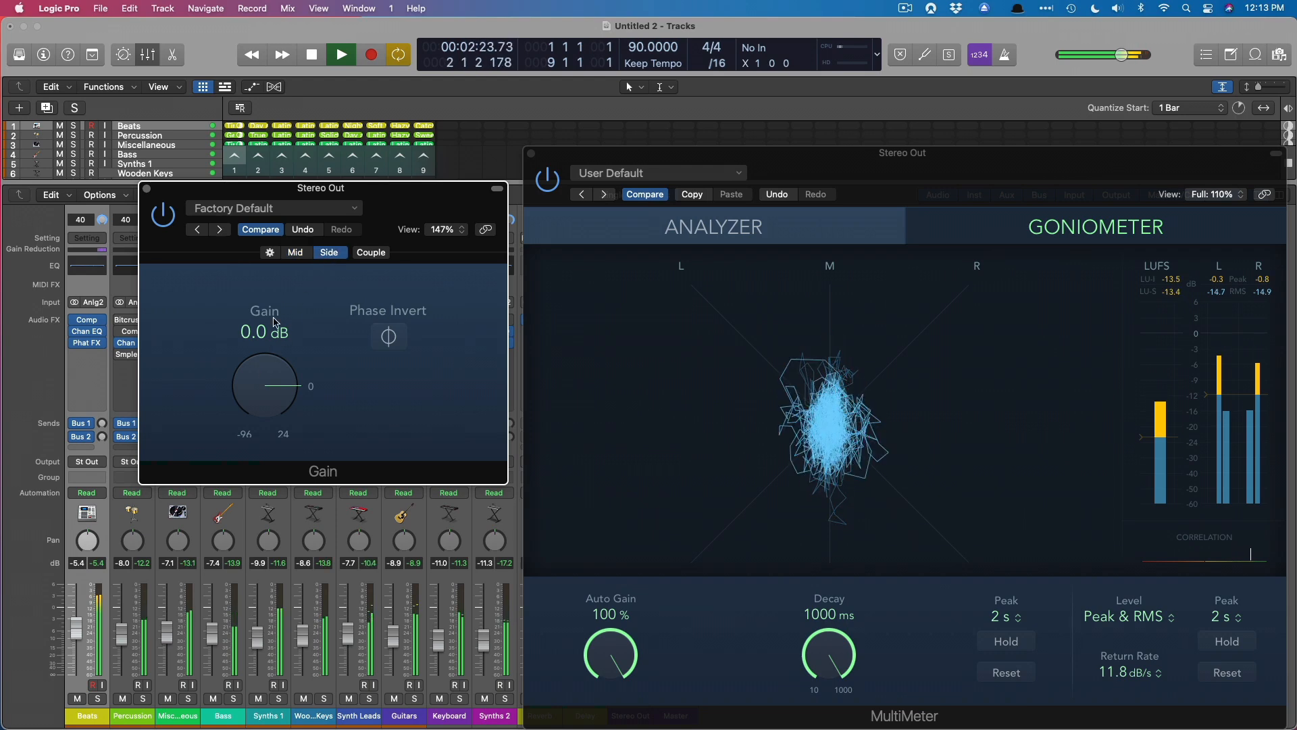
# Lower the Gain plug-in's Mid gain gradually to -96.0 dB during playback.
pyautogui.click(297, 251)
pyautogui.moveTo(254, 383)
pyautogui.mouseDown()
pyautogui.moveTo(254, 405)
pyautogui.moveTo(254, 382)
pyautogui.mouseUp()
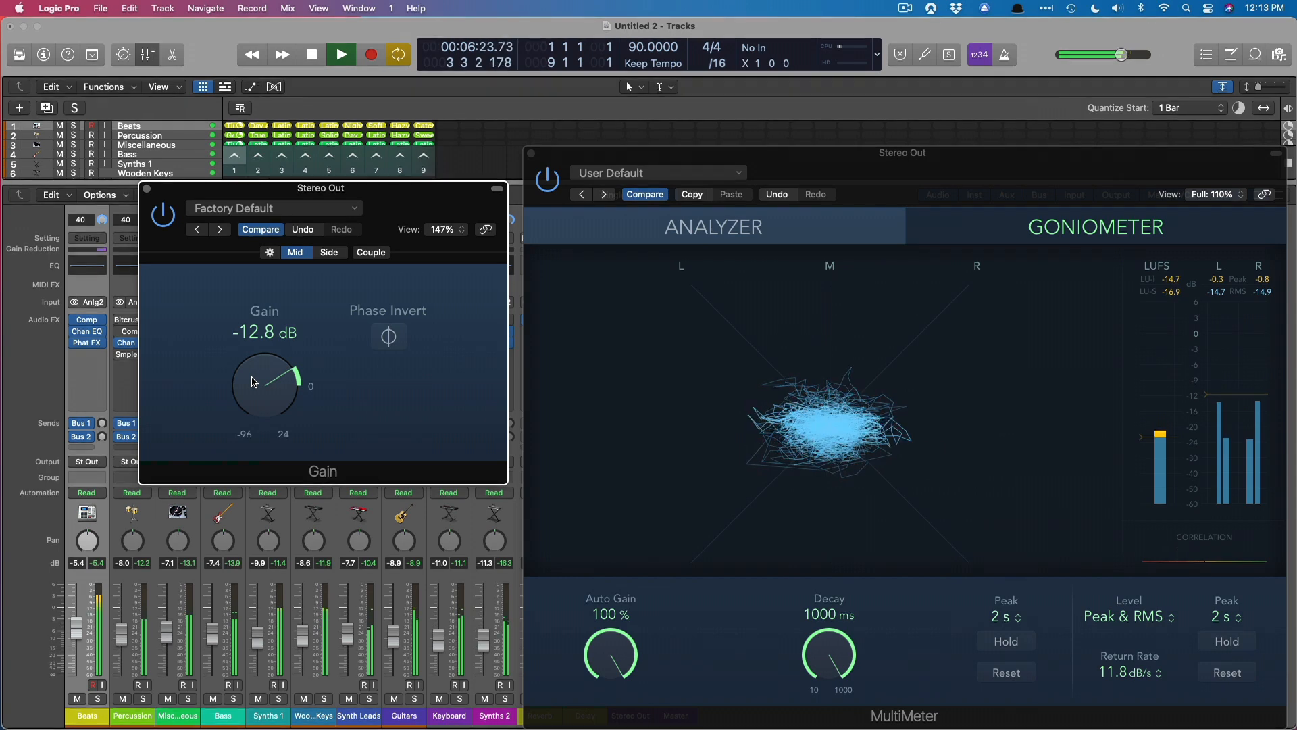
pyautogui.scroll(-10, 254, 383)
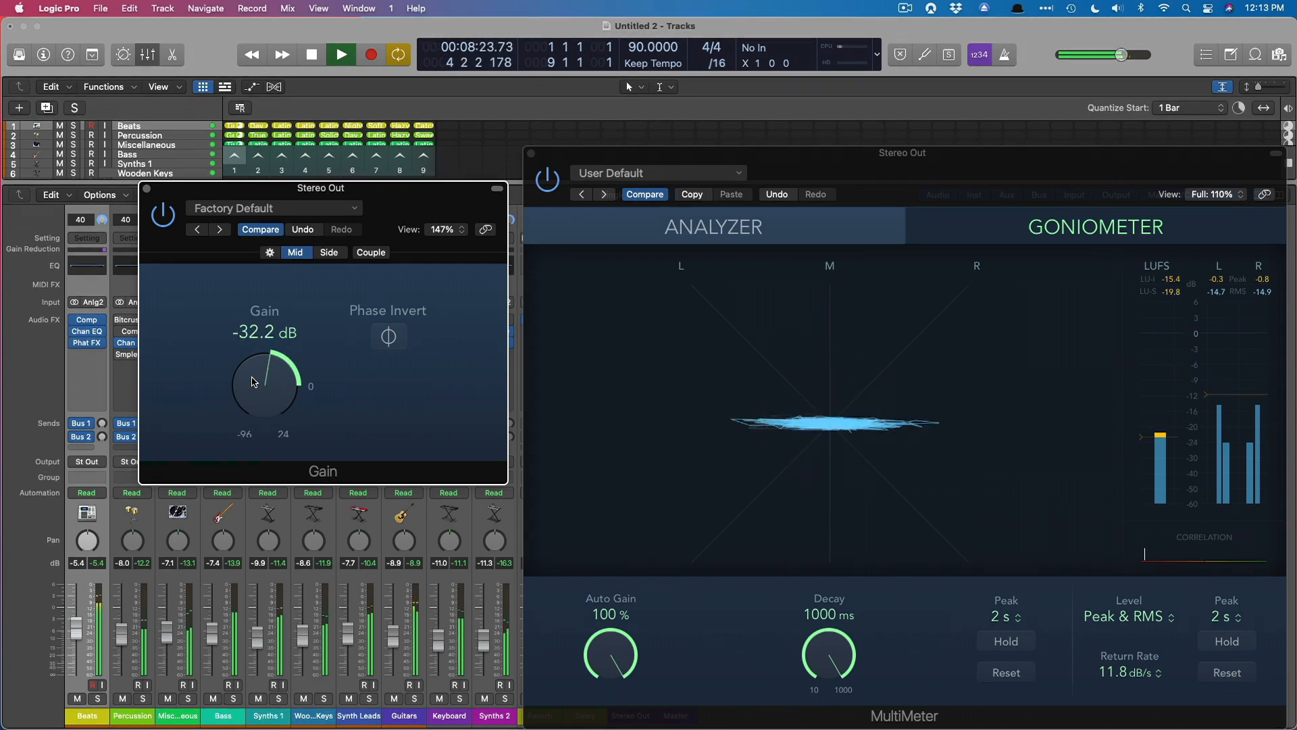
pyautogui.scroll(-12, 254, 382)
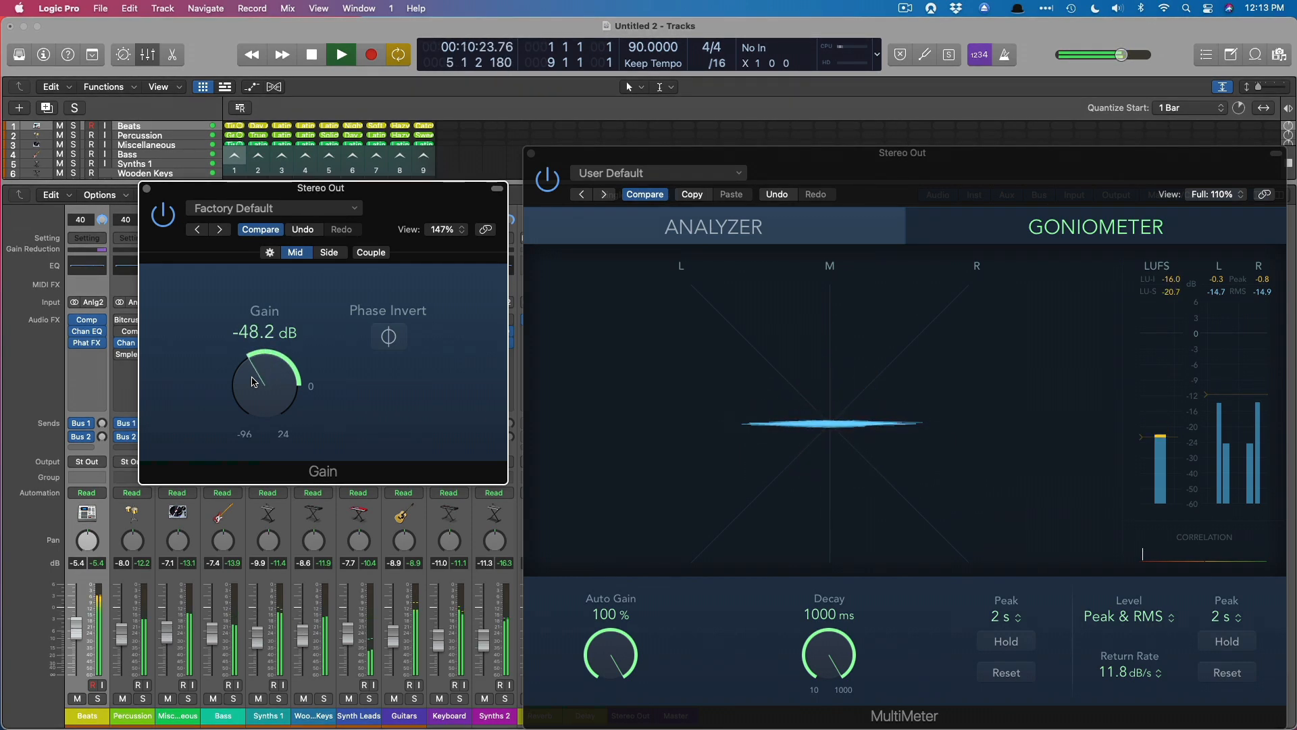
pyautogui.scroll(-10, 254, 382)
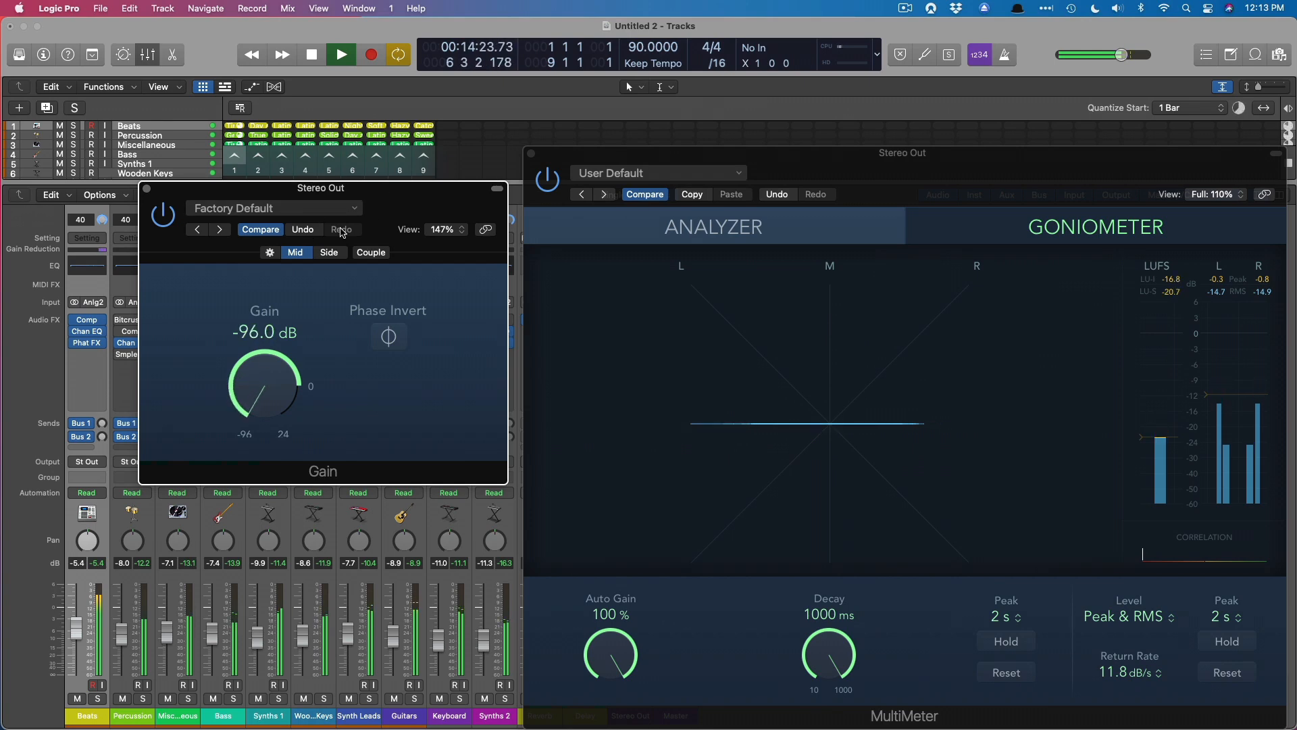
# Compare the side-only signal with the full mix by bypassing and re-enabling the Gain plug-in, and stop playback.
pyautogui.click(163, 216)
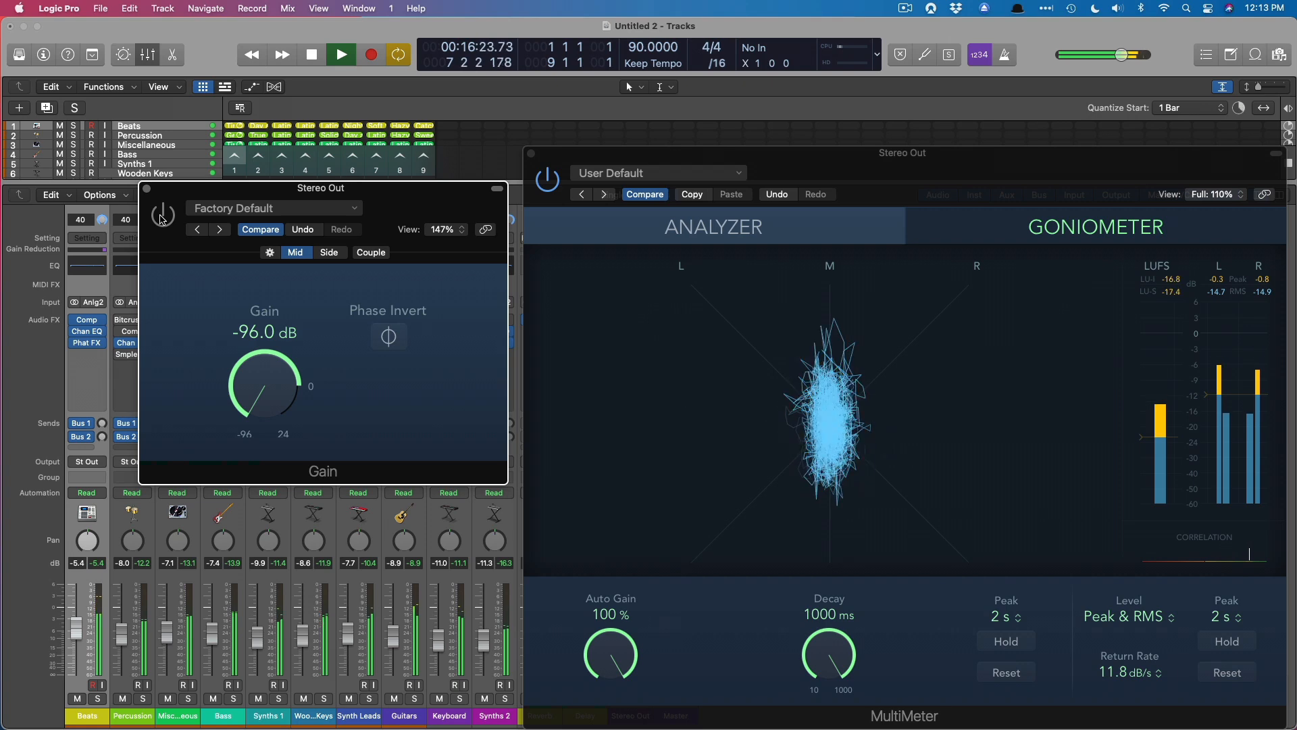
pyautogui.click(163, 216)
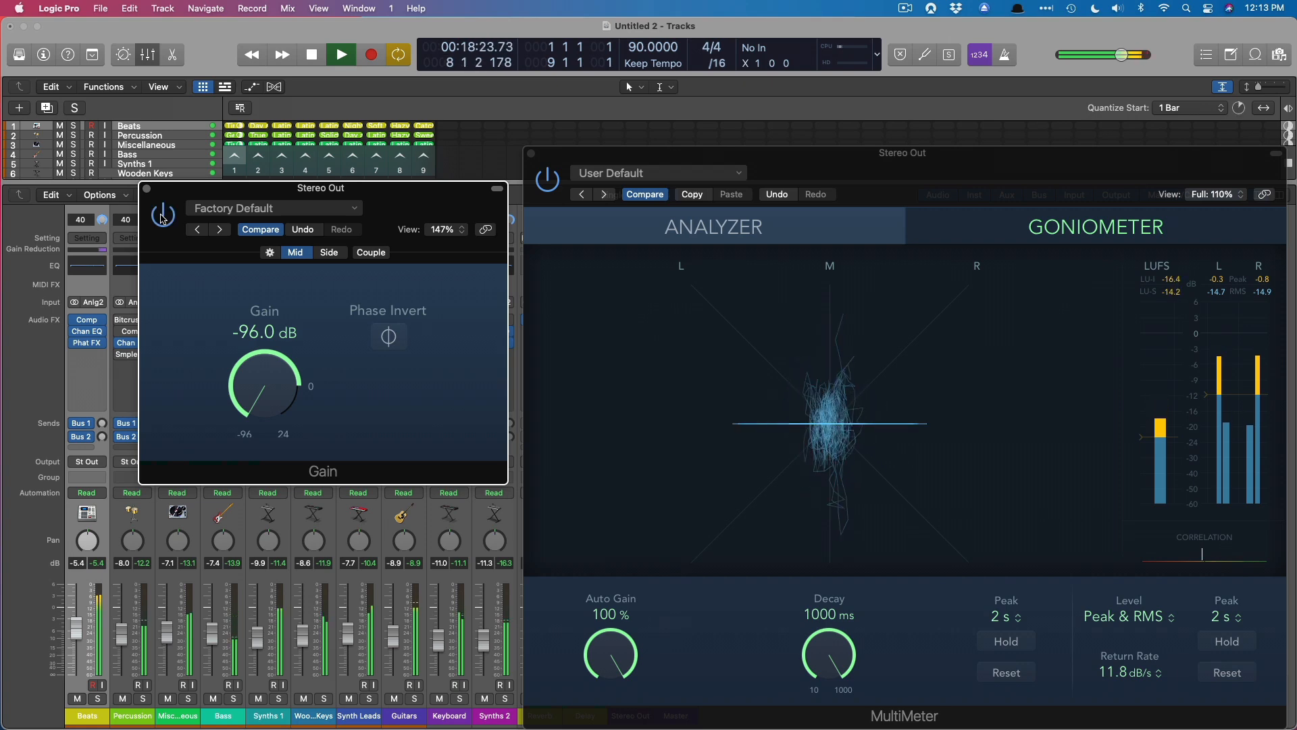
pyautogui.press('space')
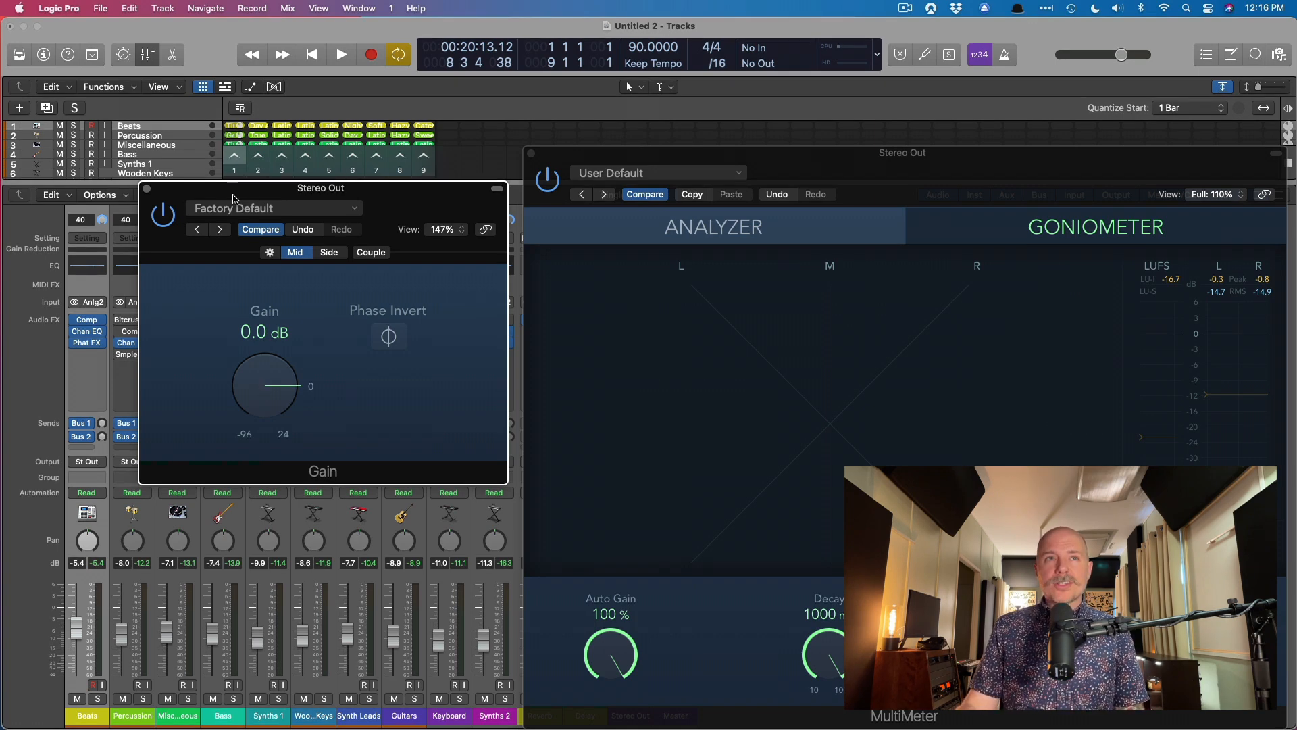
# Close the Gain and MultiMeter windows and replace the Gain plug-in on the Stereo Out with a Channel EQ.
pyautogui.click(148, 188)
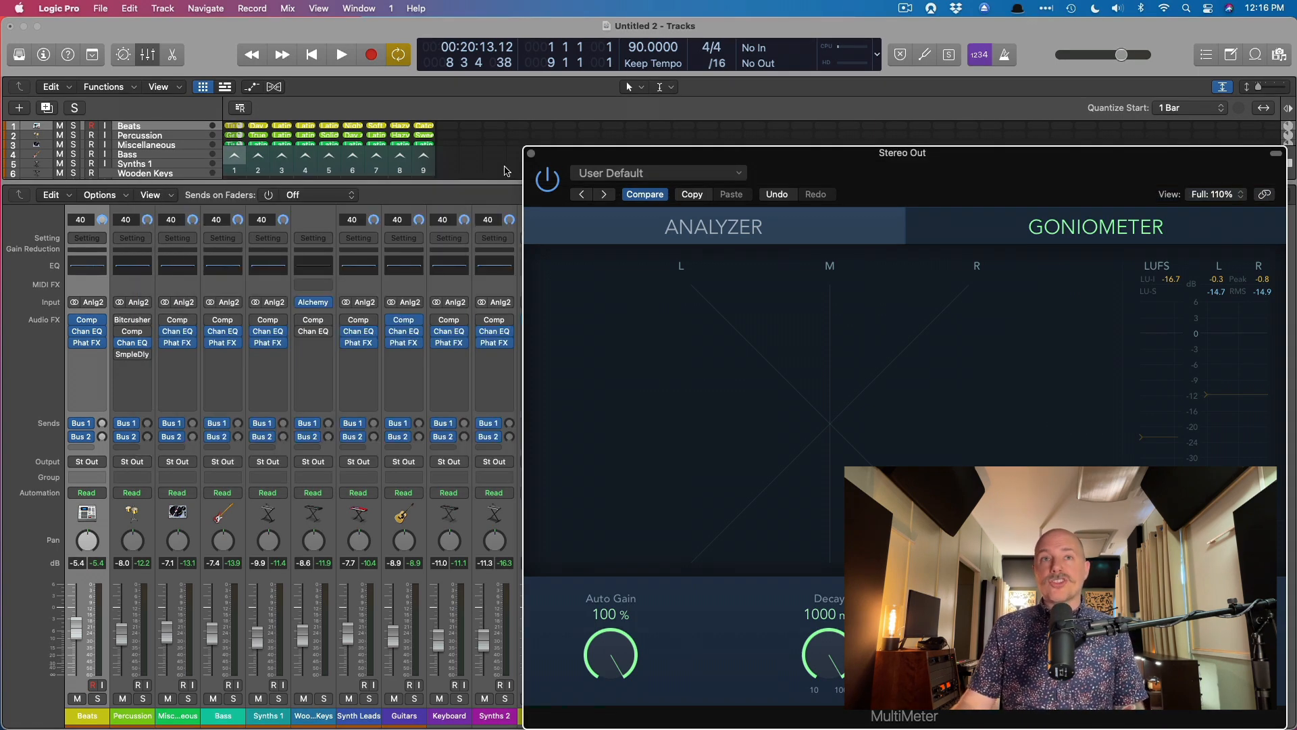
pyautogui.click(531, 154)
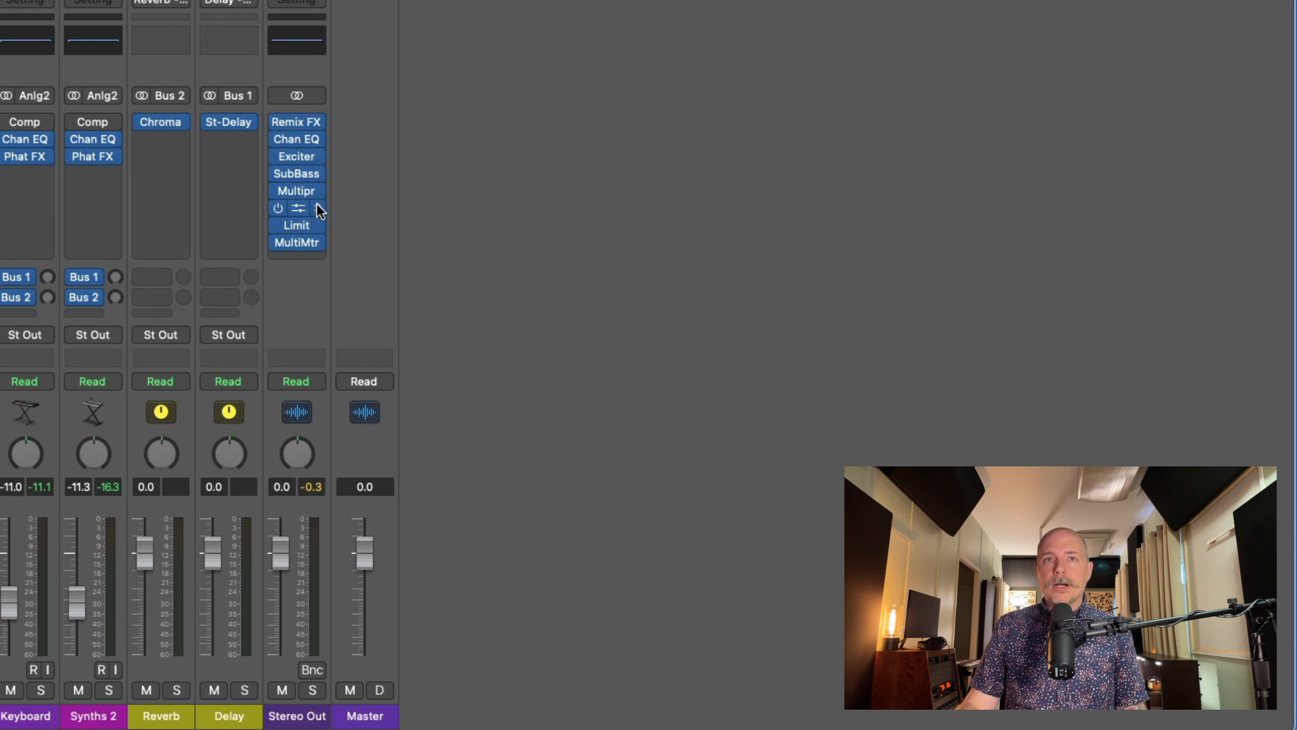
pyautogui.click(318, 211)
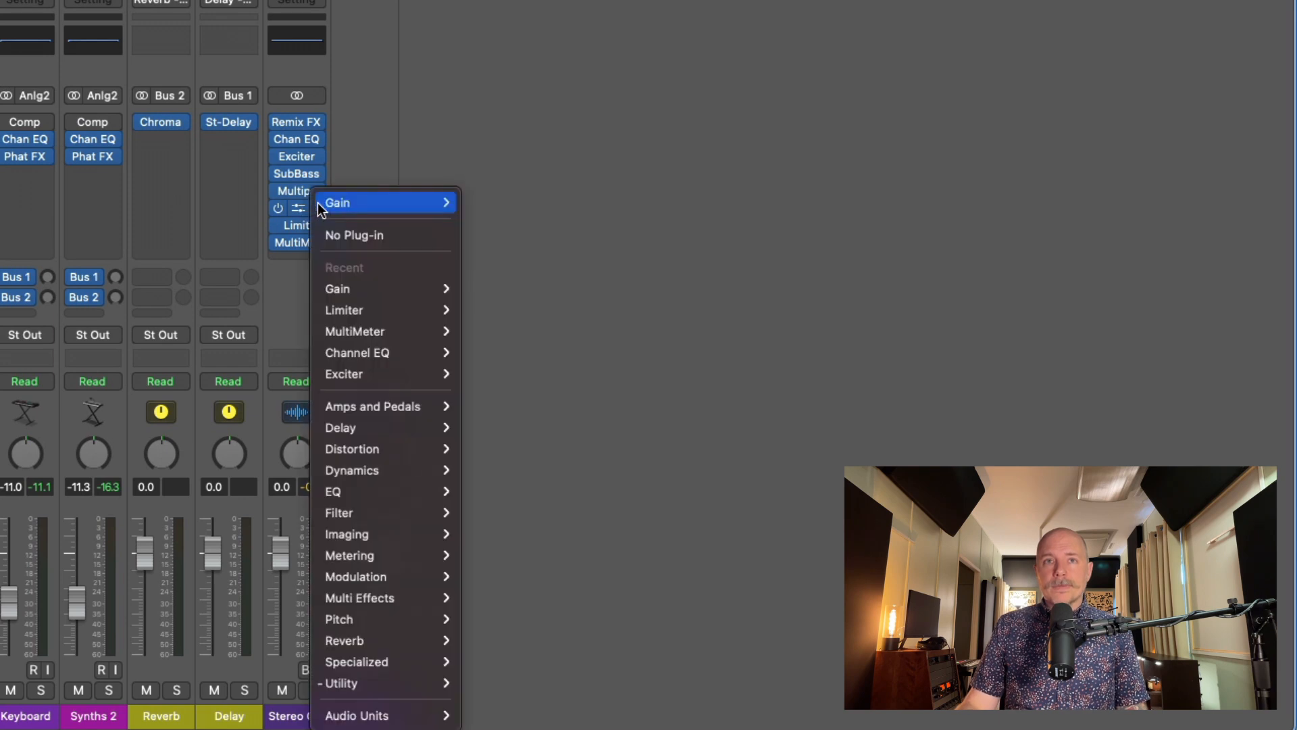
pyautogui.moveTo(384, 358)
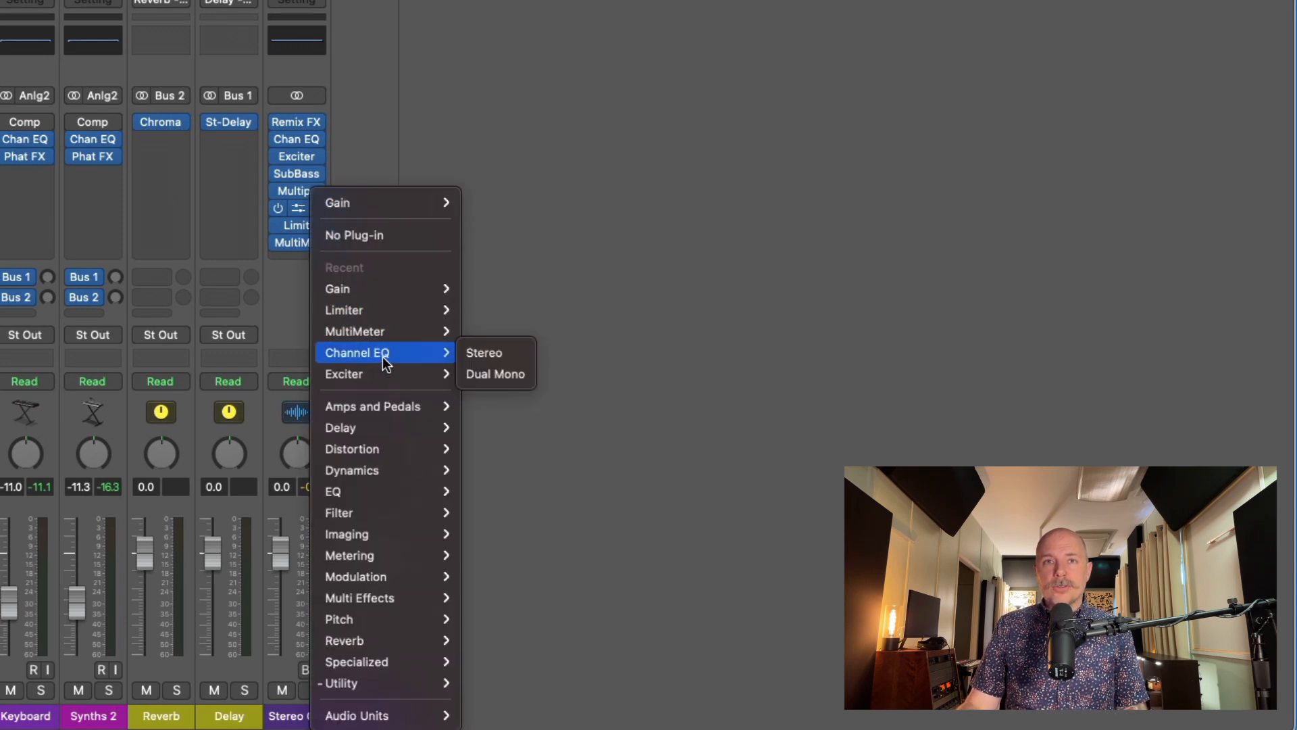
pyautogui.click(391, 356)
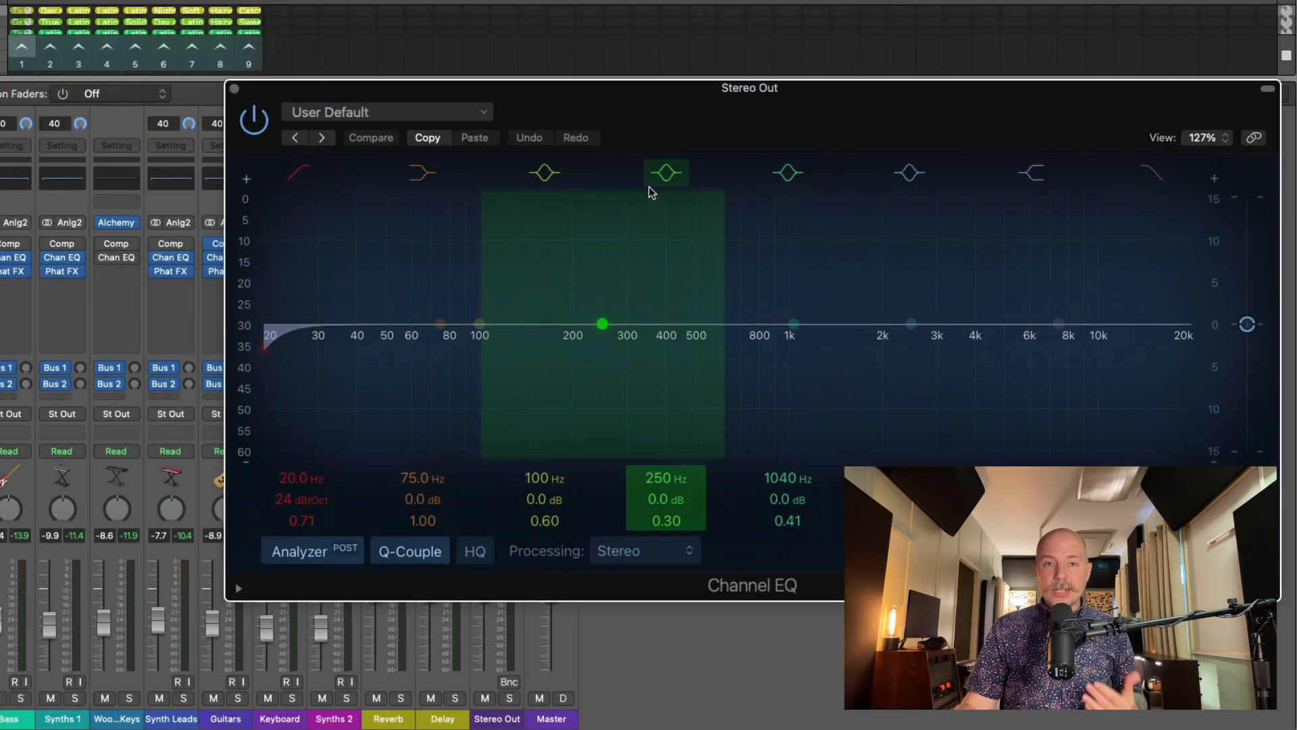
pyautogui.moveTo(668, 91); pyautogui.dragTo(560, 88)
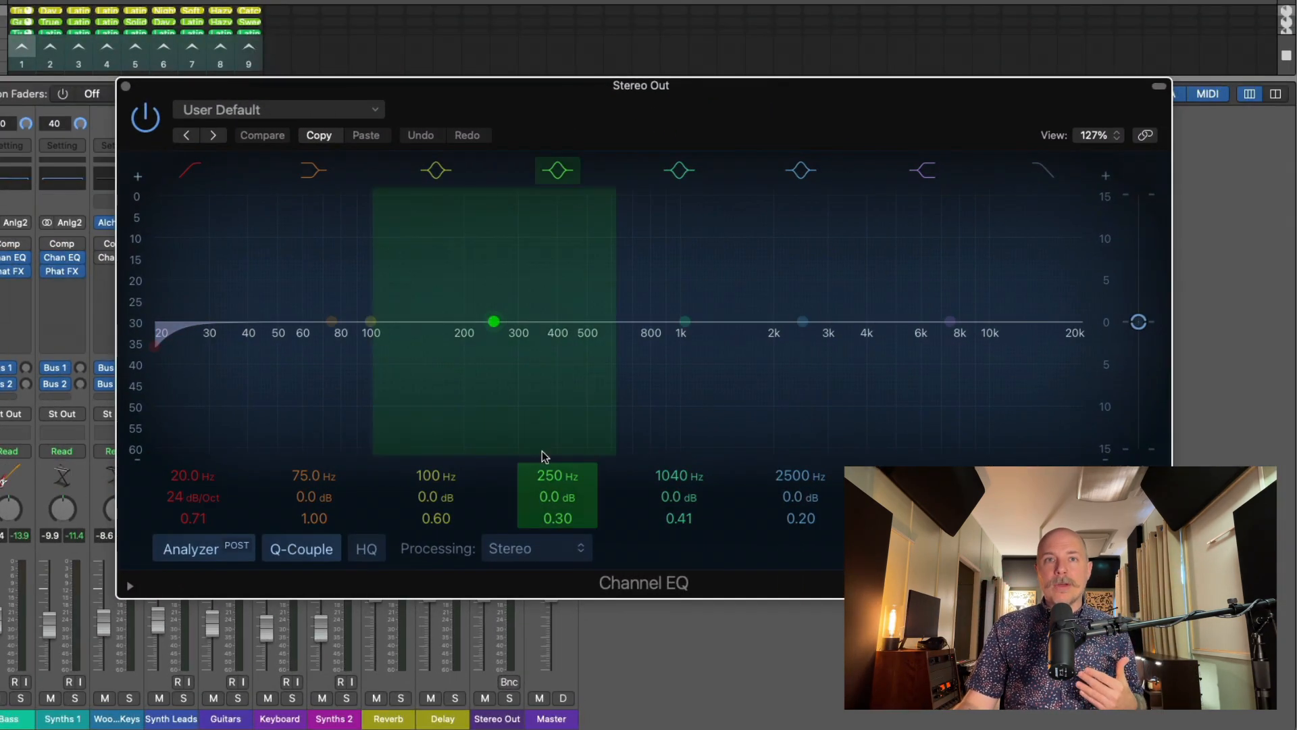
# Set the Channel EQ's processing to Side Only and play the mix to view the side signal's spectrum.
pyautogui.click(584, 555)
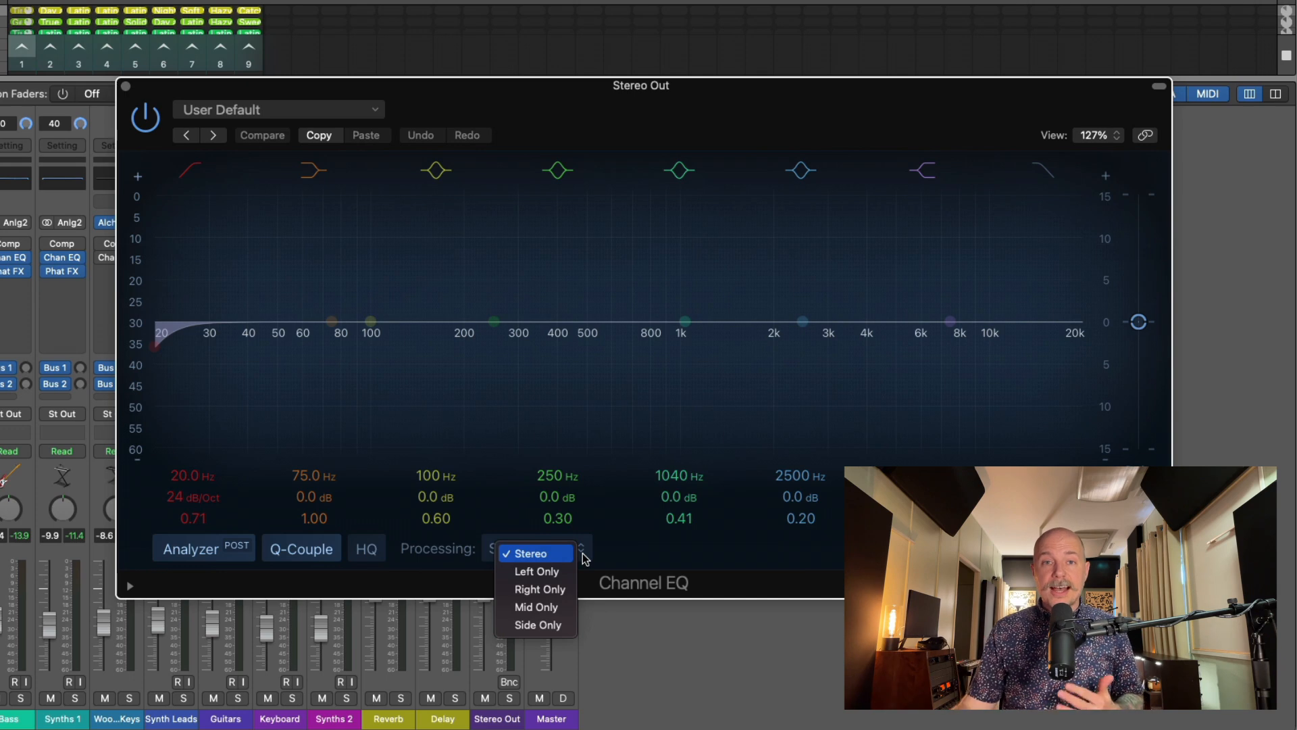
pyautogui.click(538, 625)
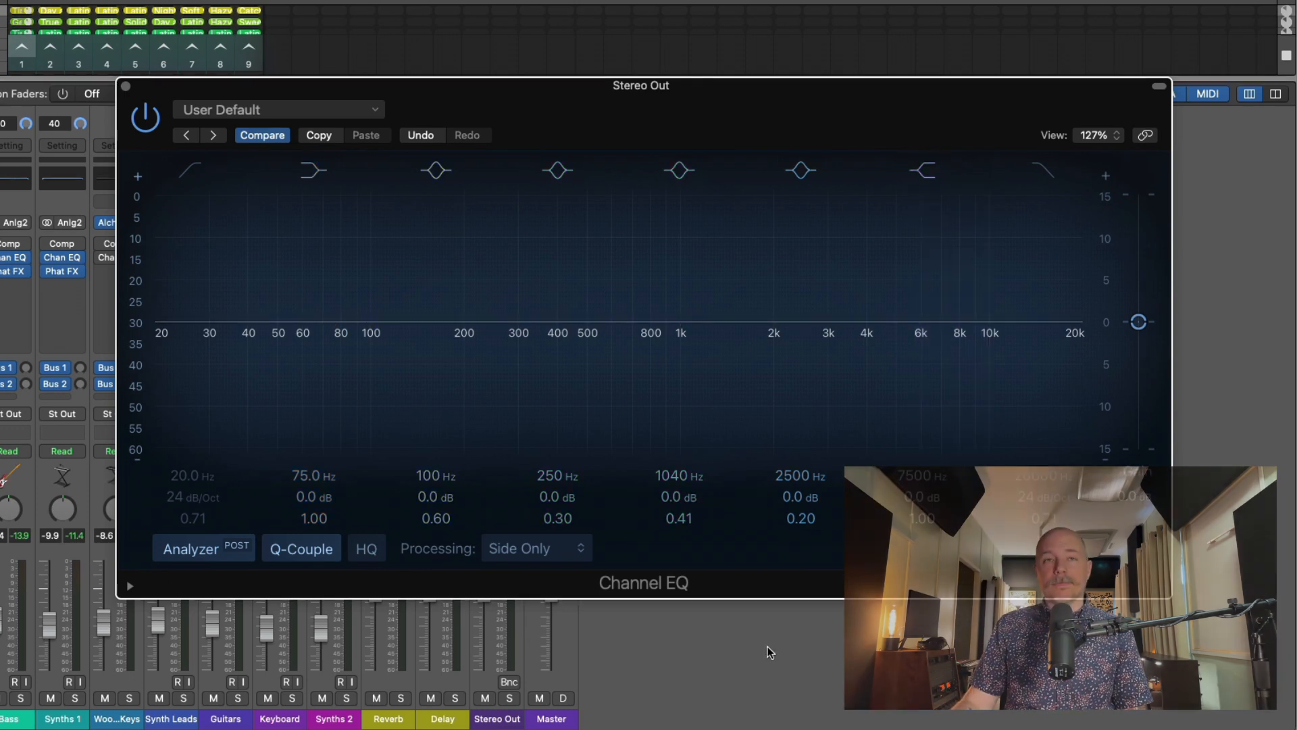
pyautogui.press('space')
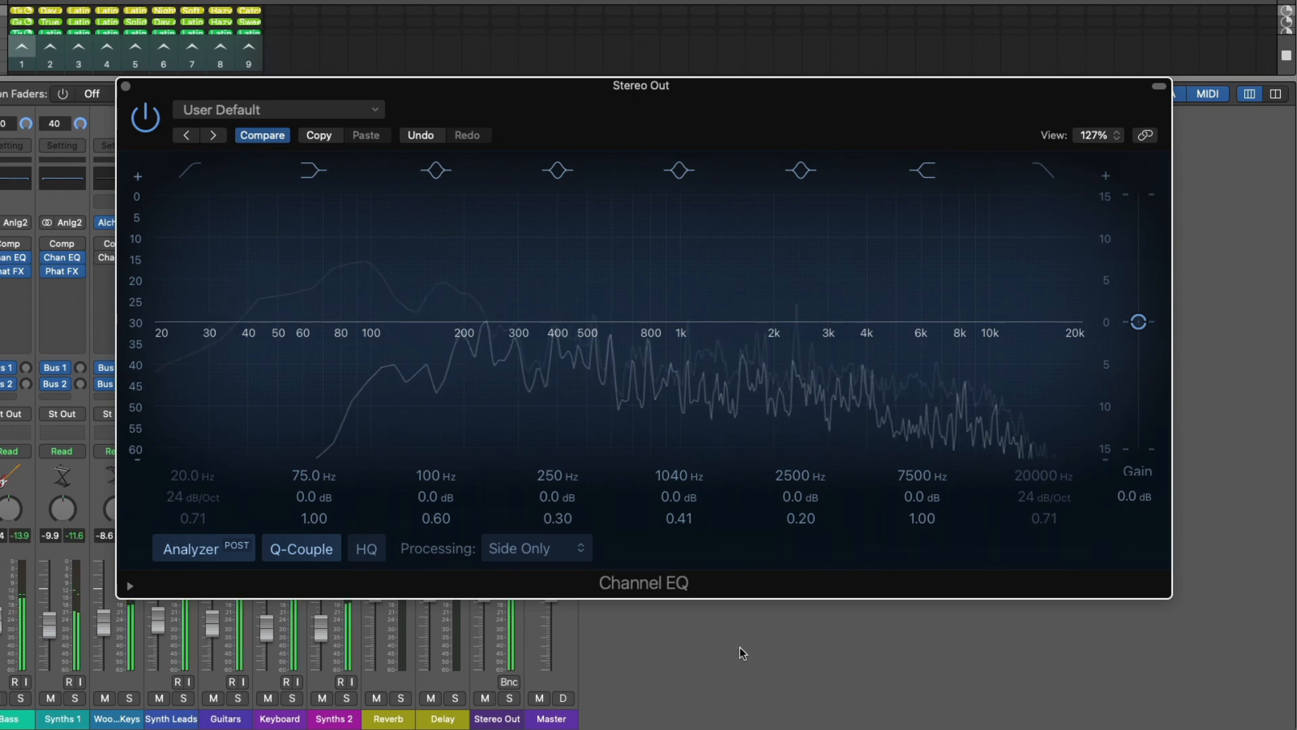
pyautogui.moveTo(746, 80); pyautogui.dragTo(825, 79)
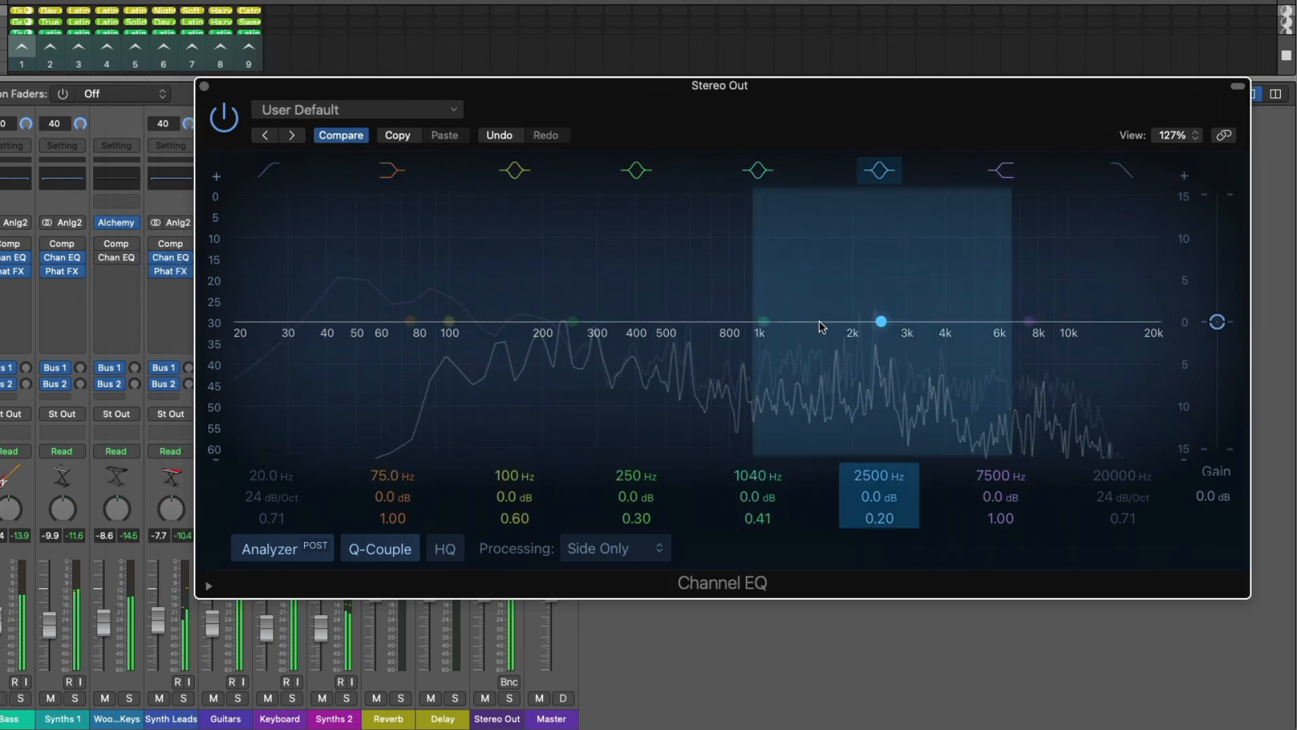
# View the spectrum with the Channel EQ's processing on Mid Only, stop playback, and return the processing to Side Only.
pyautogui.click(657, 550)
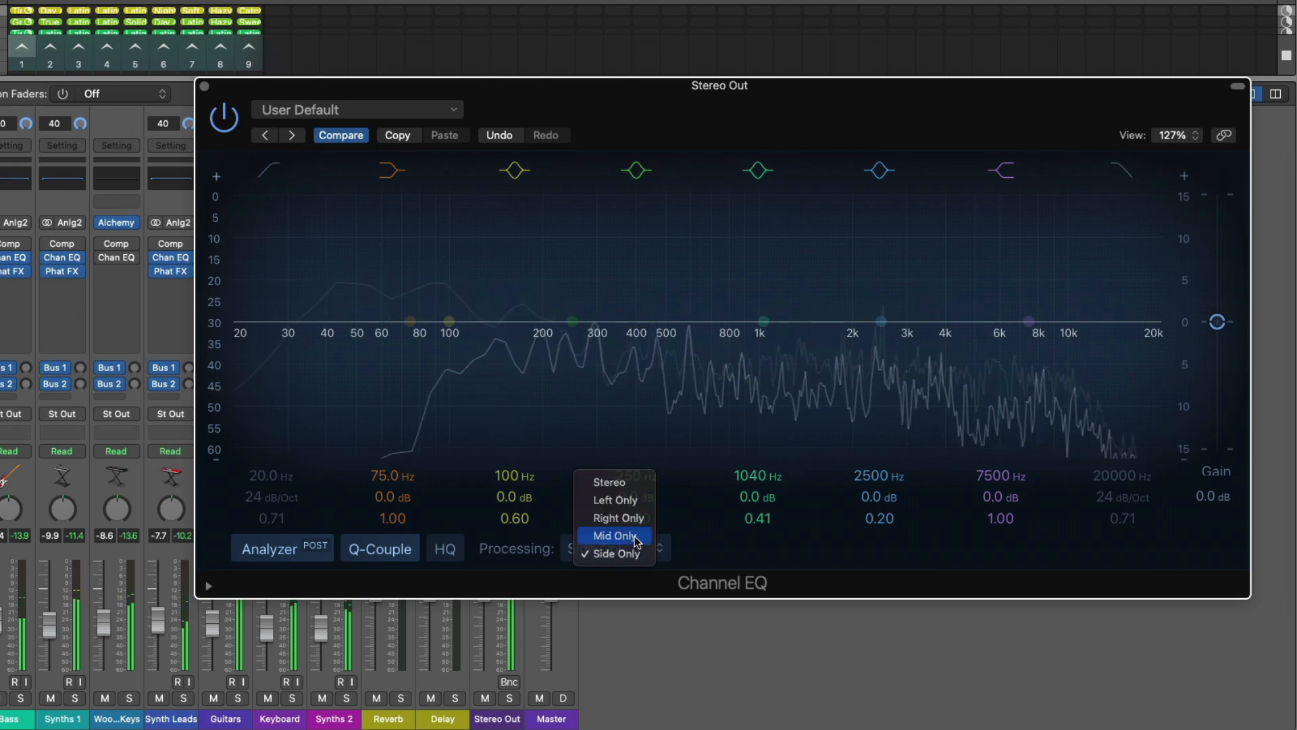
pyautogui.click(635, 537)
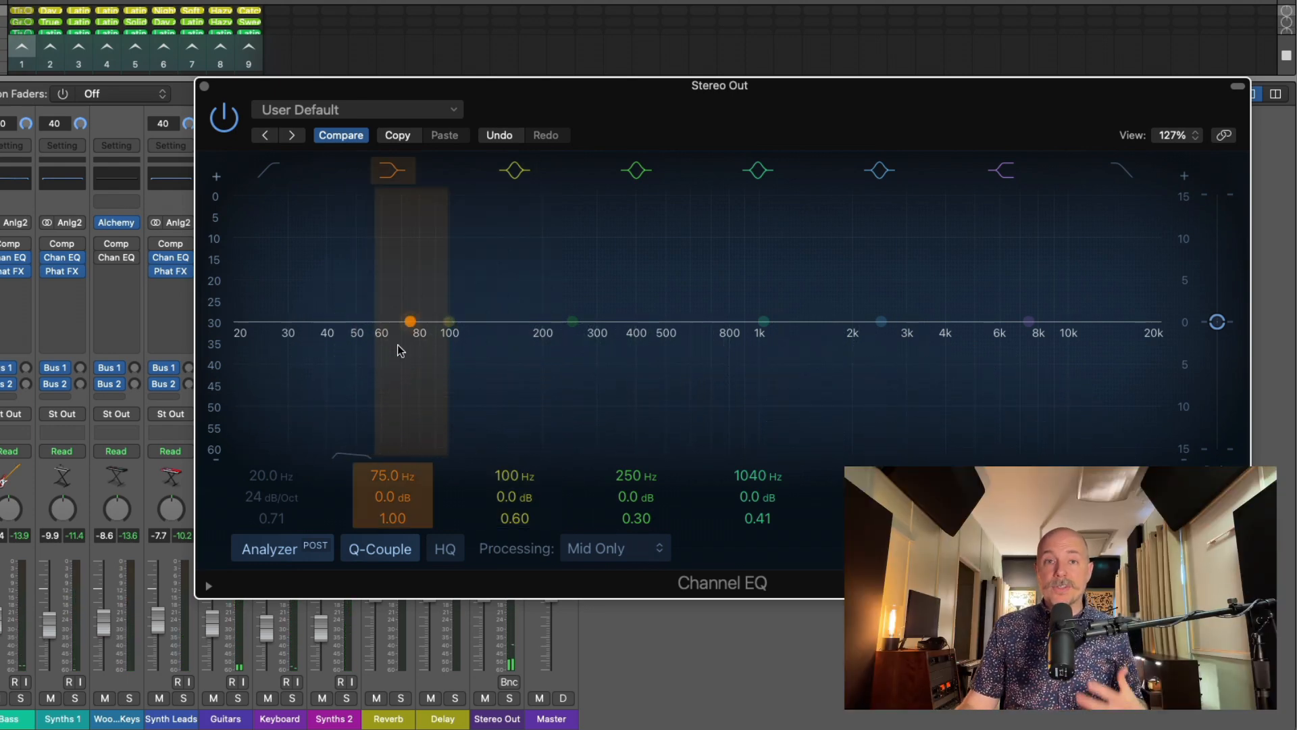
pyautogui.click(647, 552)
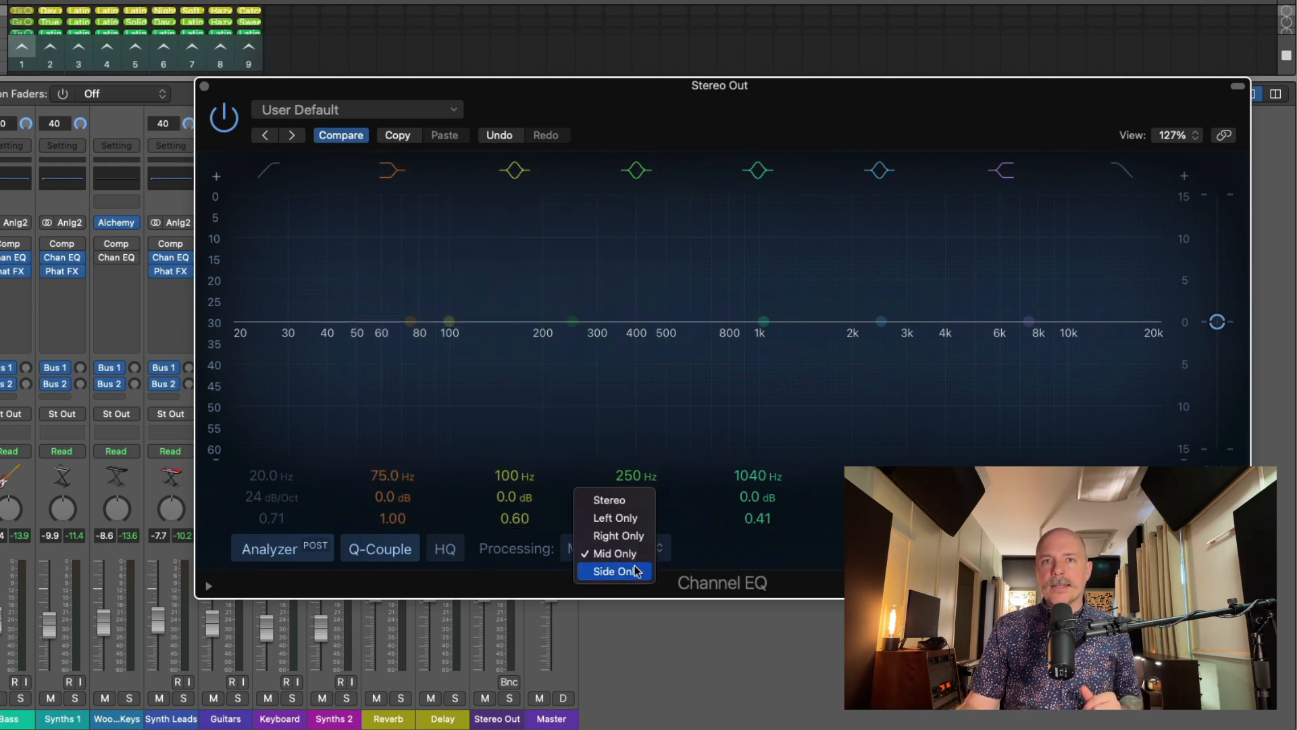
pyautogui.click(627, 571)
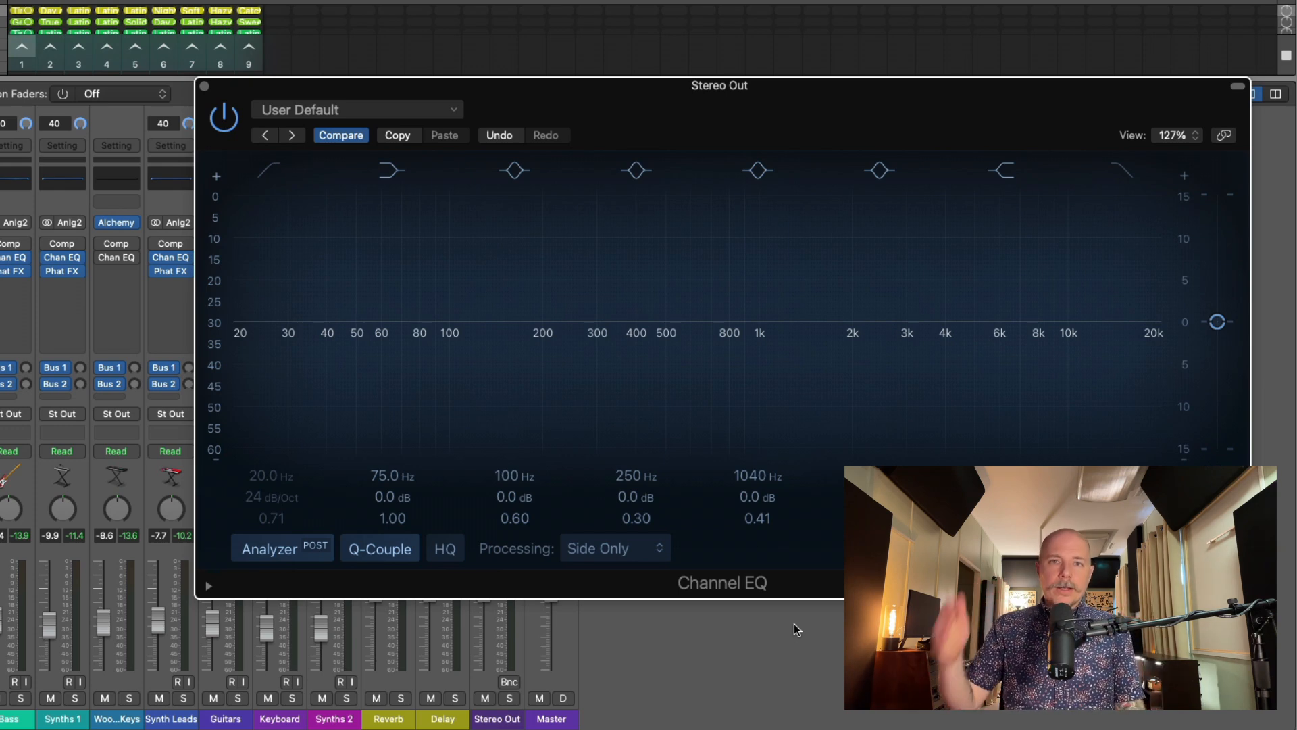
# Set the side signal's high shelf to 1550 Hz and -2.0 dB, comparing the band bypassed and active during playback.
pyautogui.moveTo(1029, 322); pyautogui.dragTo(819, 321)
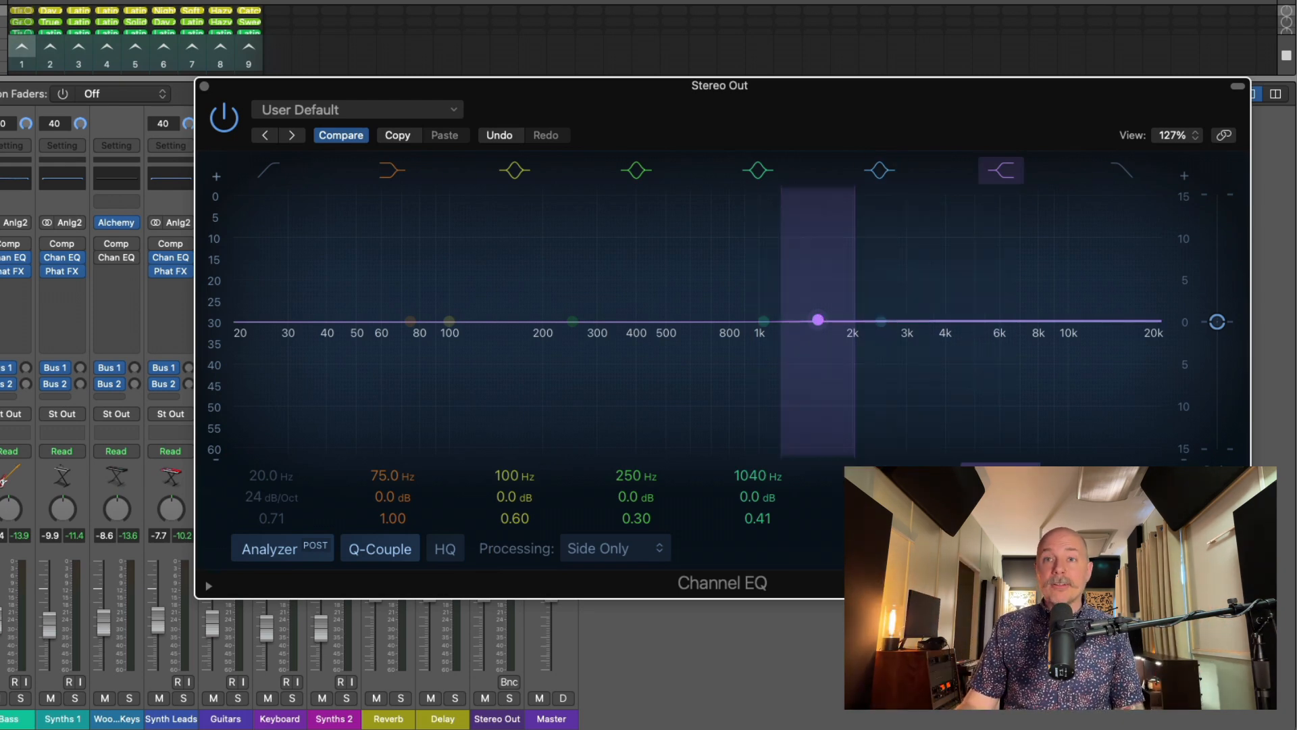
pyautogui.press('space')
pyautogui.moveTo(995, 493); pyautogui.dragTo(1000, 541)
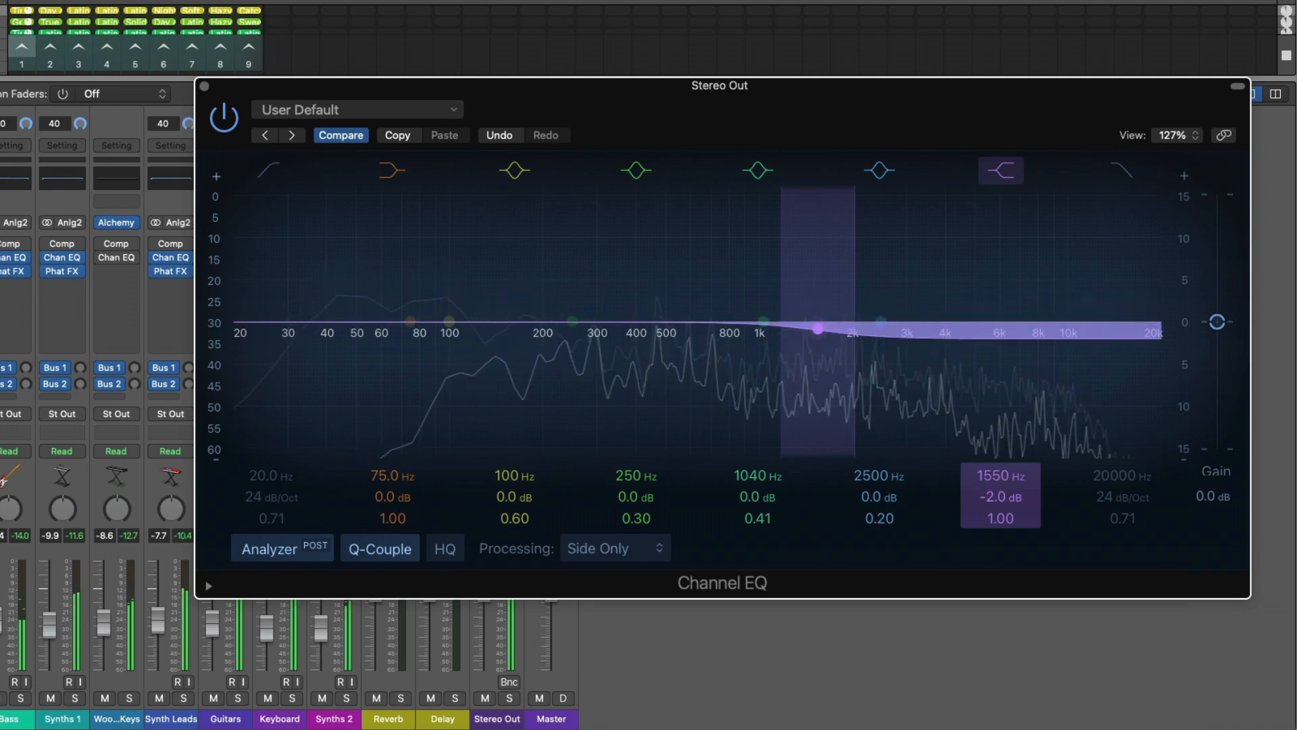
pyautogui.click(1002, 173)
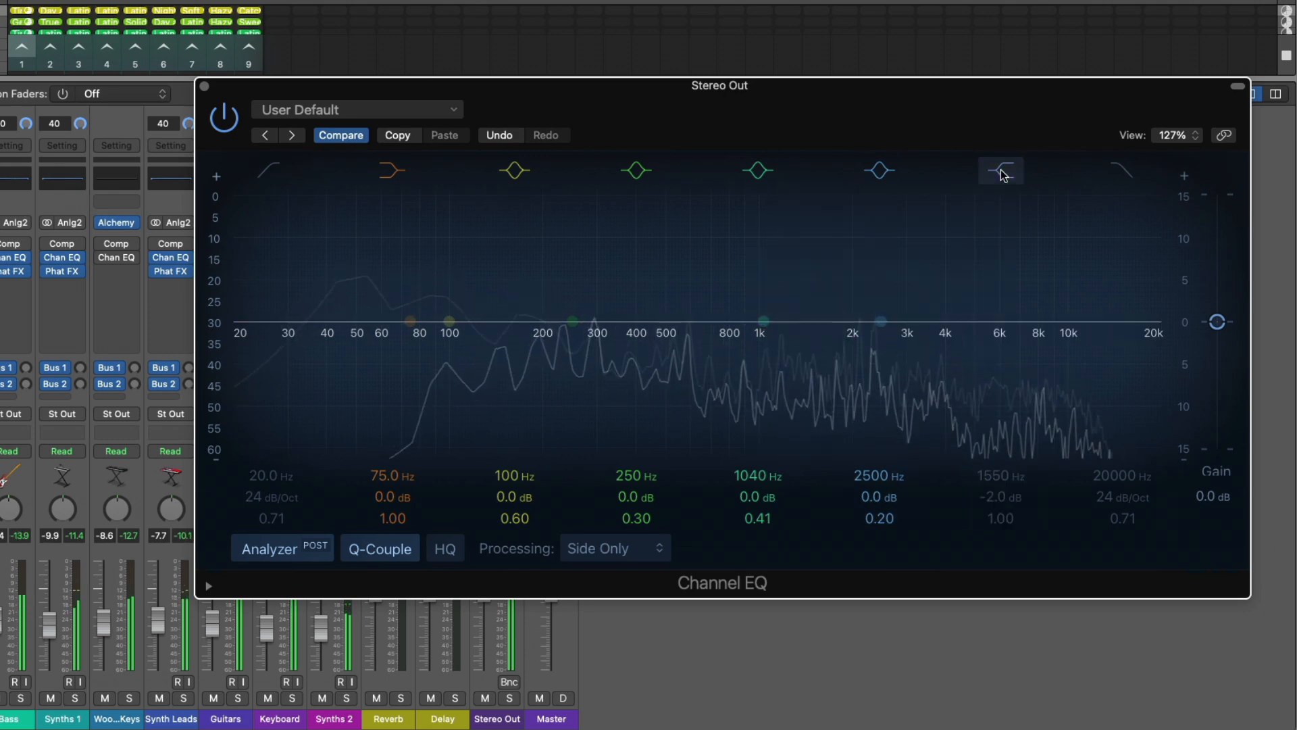
pyautogui.click(1002, 173)
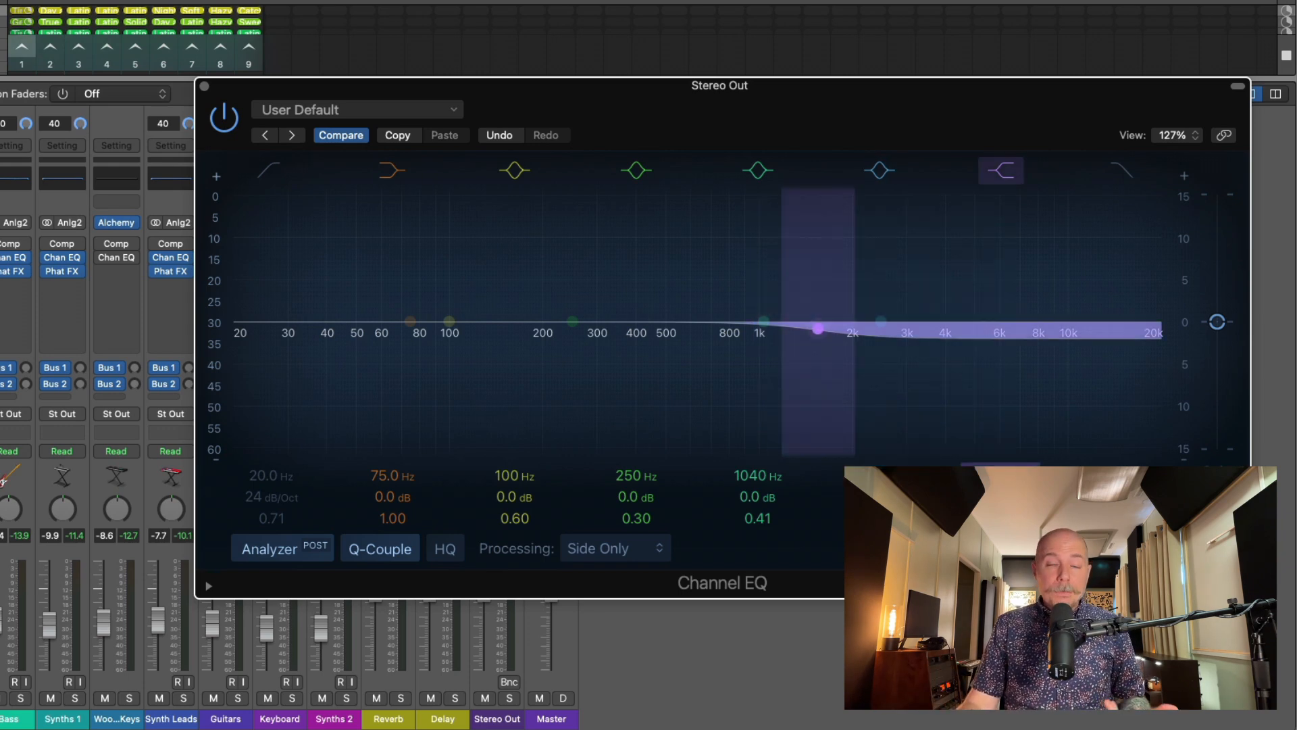
# Reset the high shelf's gain to 0.0 dB and switch the Channel EQ's processing to Mid Only.
pyautogui.moveTo(1001, 497); pyautogui.dragTo(1001, 483)
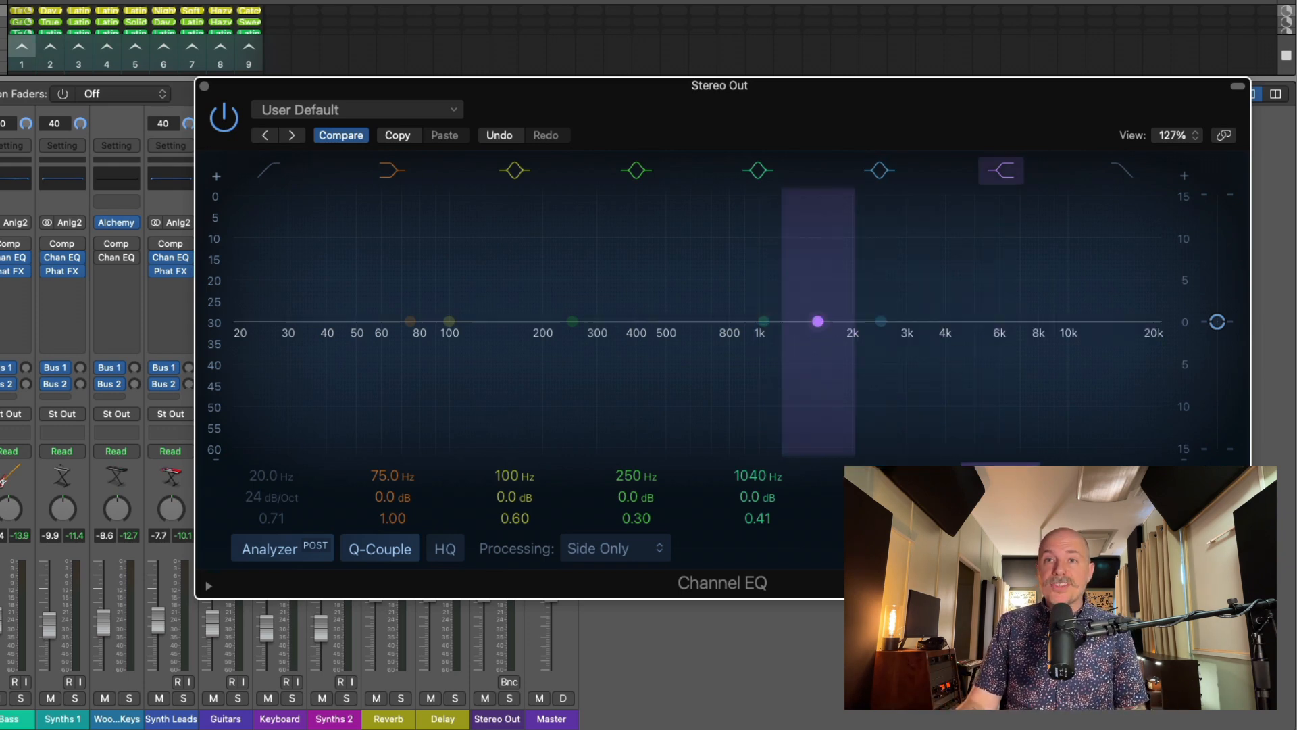
pyautogui.click(654, 549)
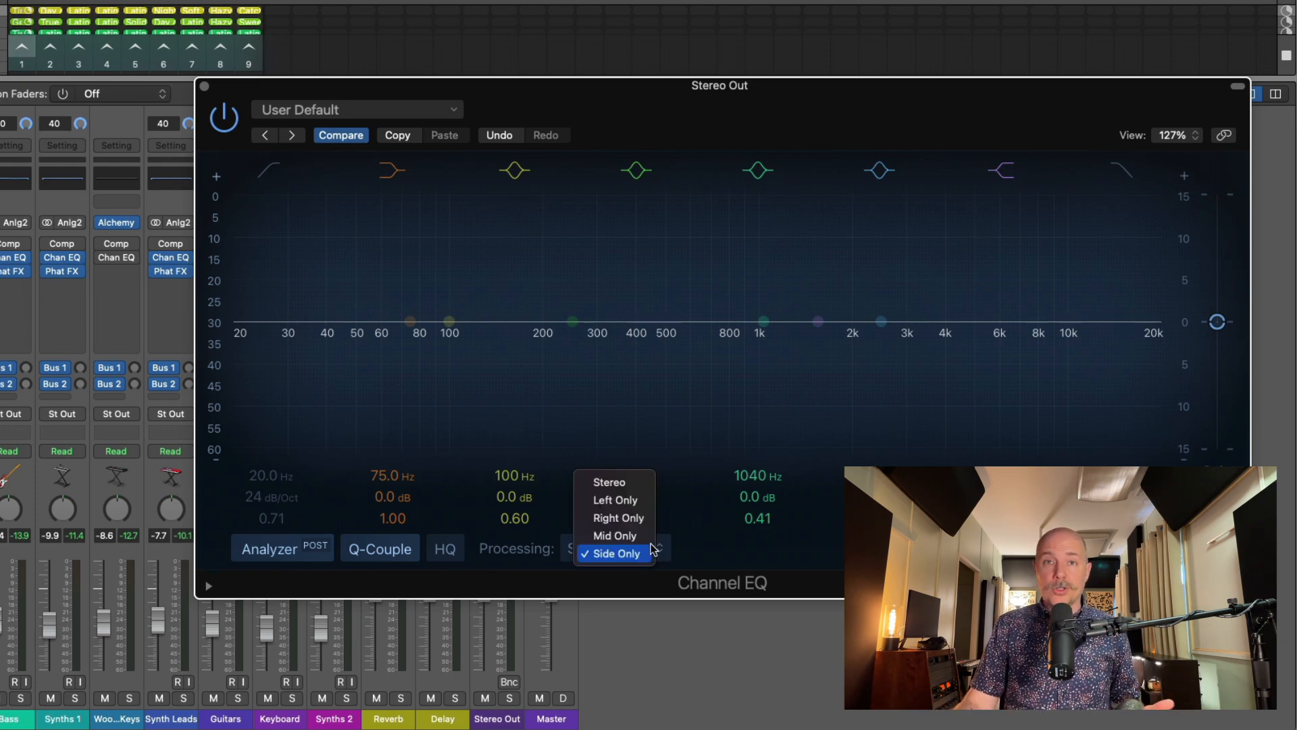
pyautogui.click(635, 535)
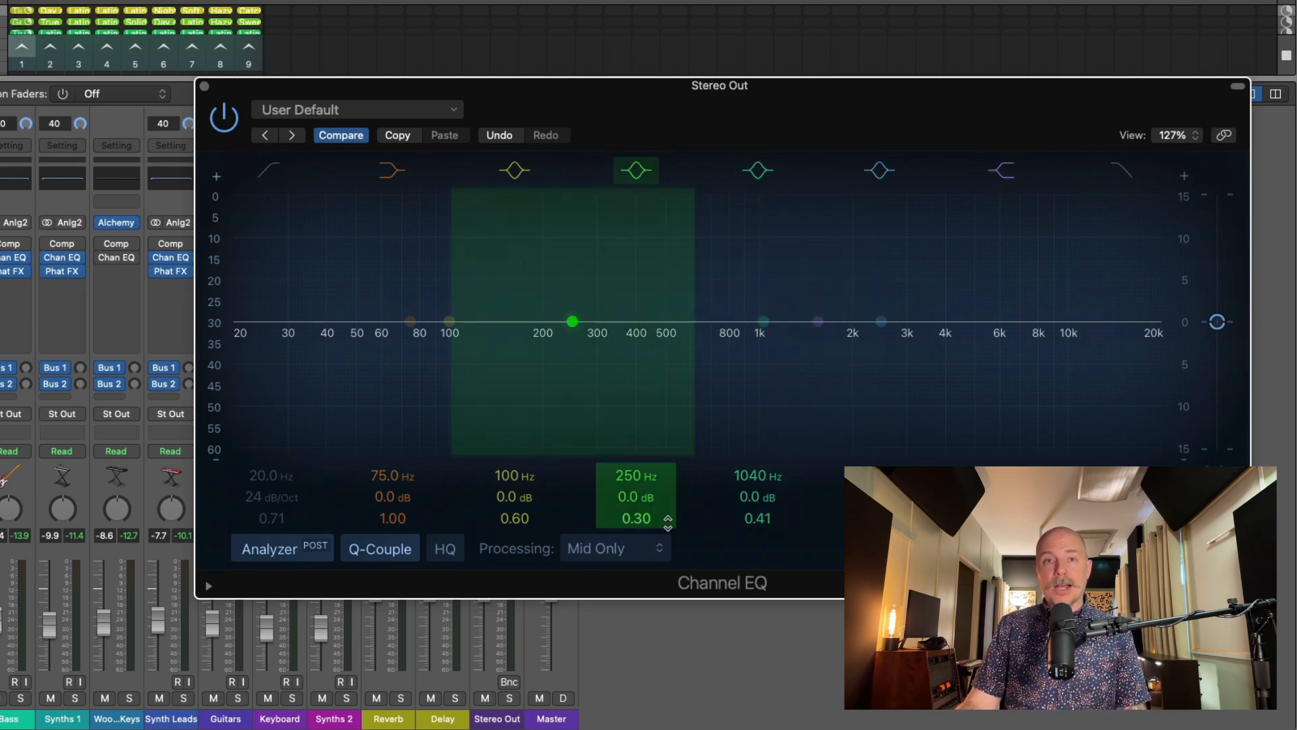
# During playback, lower the mid signal's high shelf gain to -1.7 dB and compare the band bypassed and active.
pyautogui.press('space')
pyautogui.moveTo(984, 496)
pyautogui.mouseDown()
pyautogui.moveTo(984, 472)
pyautogui.moveTo(984, 516)
pyautogui.moveTo(985, 506)
pyautogui.mouseUp()
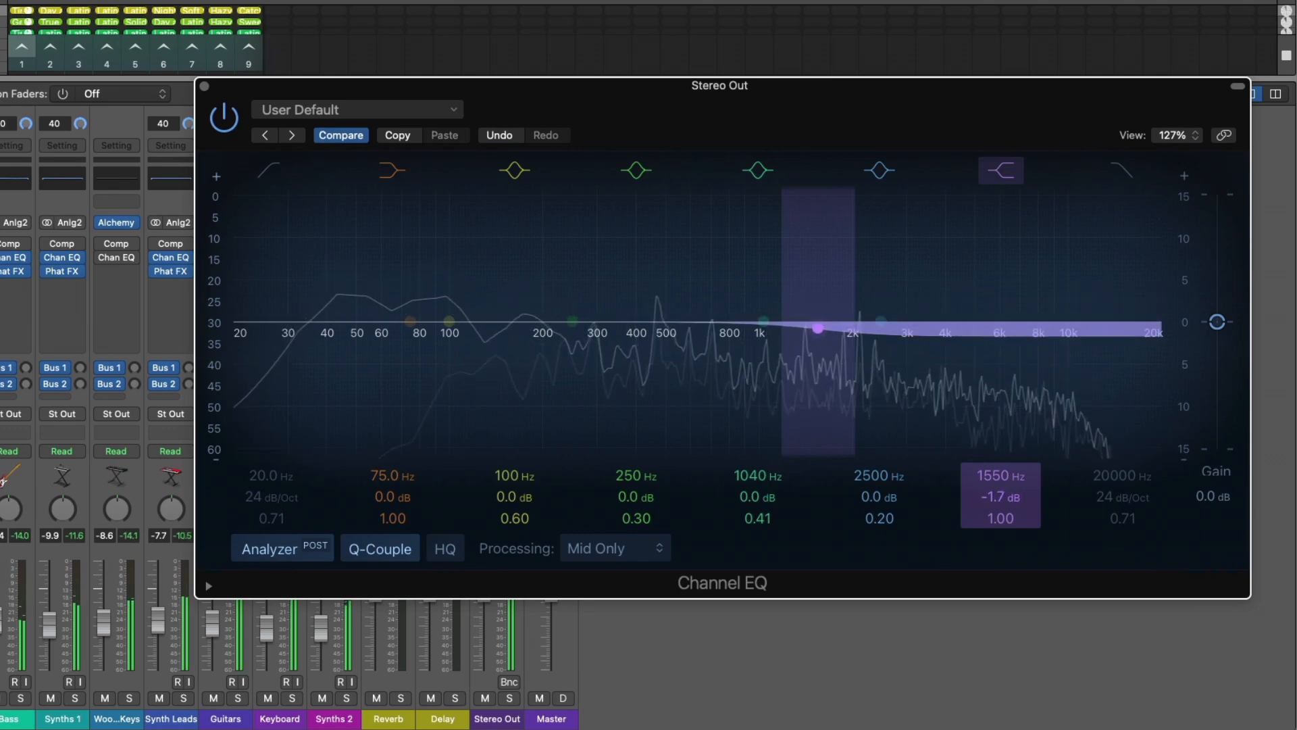
pyautogui.click(1000, 173)
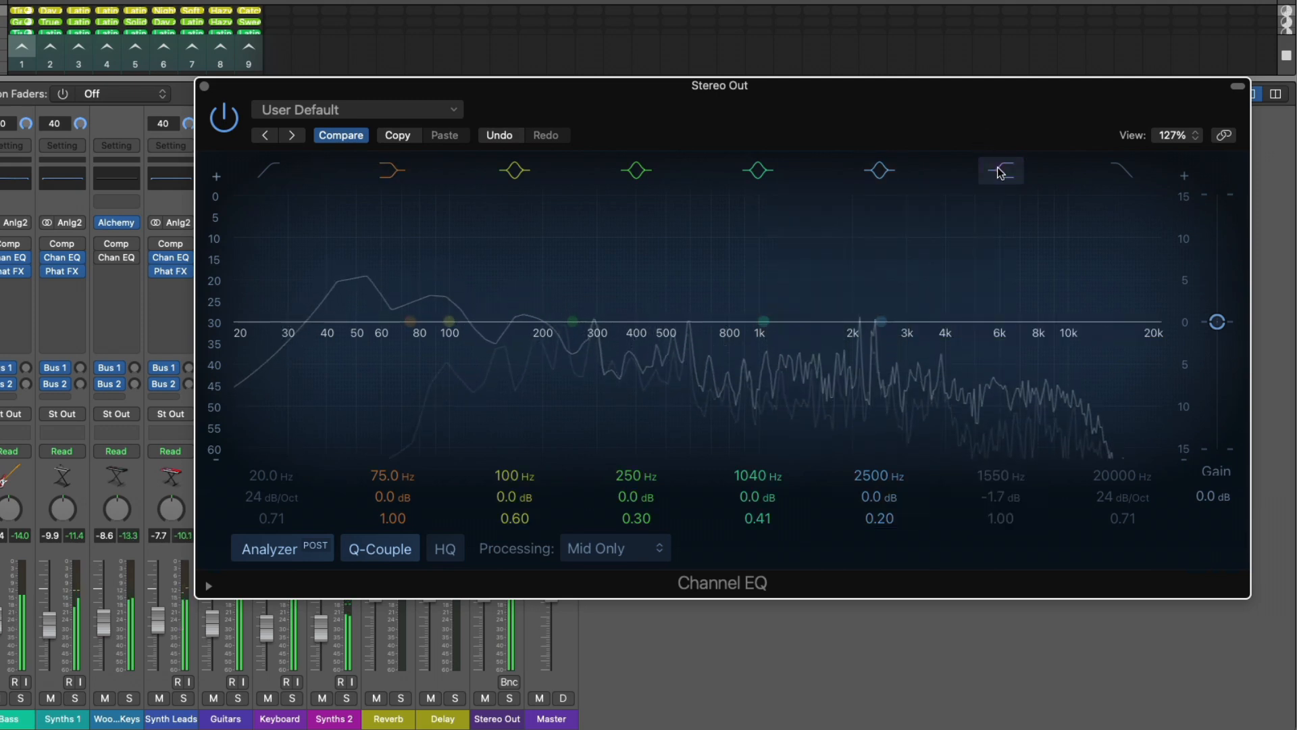
pyautogui.click(1000, 172)
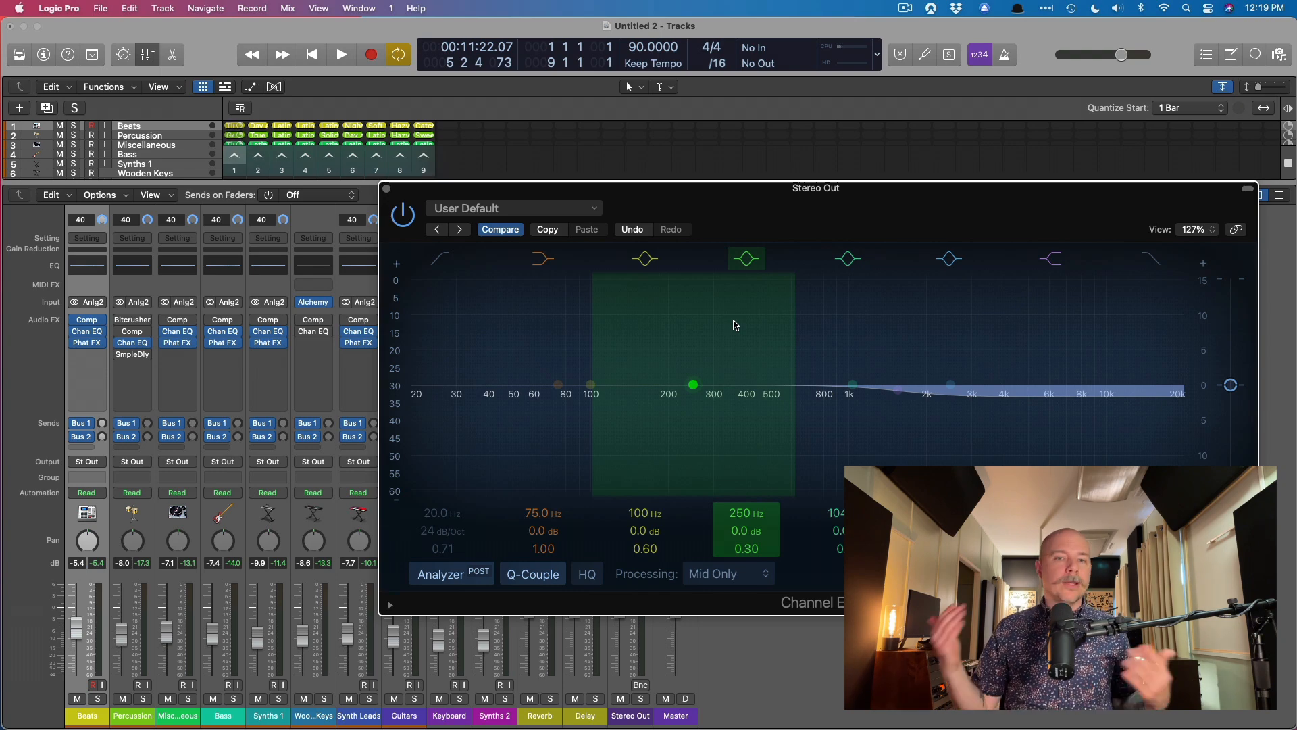
# Close the Channel EQ window, solo the Percussion channel, and bypass the Stereo Out's mid-only Channel EQ.
pyautogui.click(386, 189)
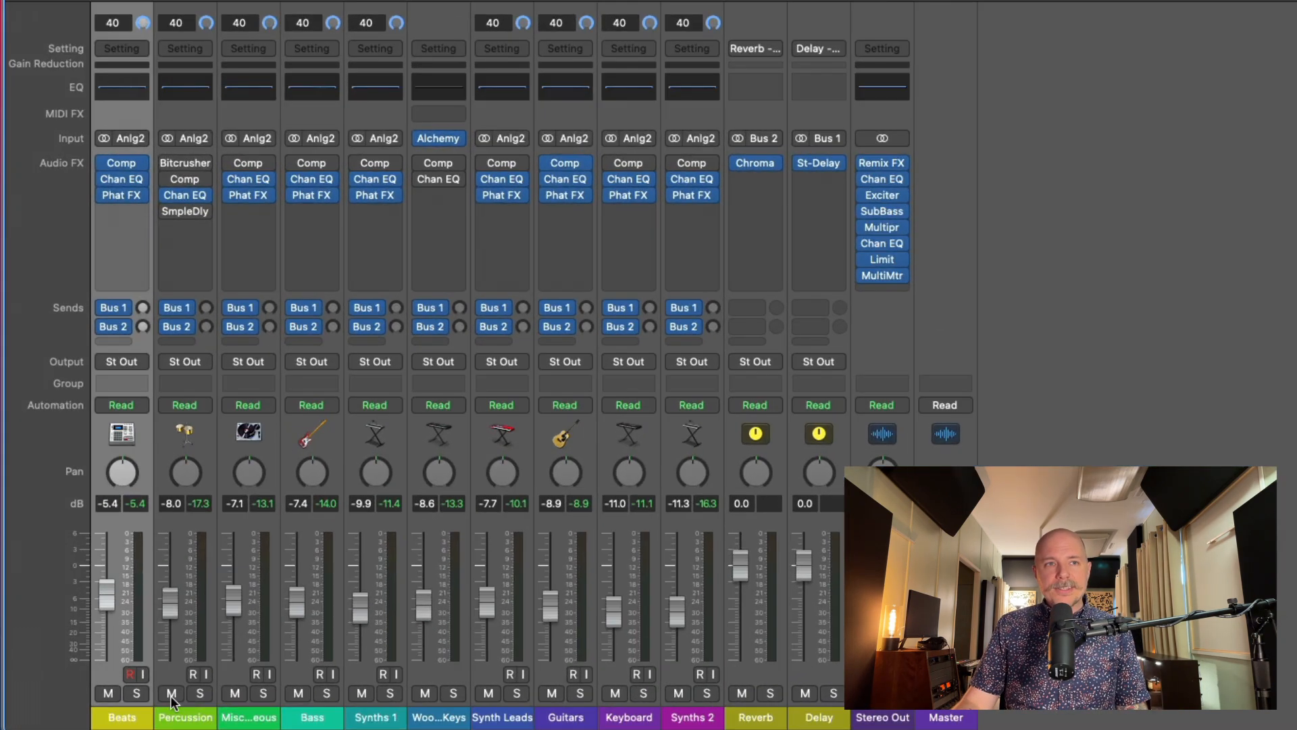
pyautogui.click(200, 693)
pyautogui.click(863, 244)
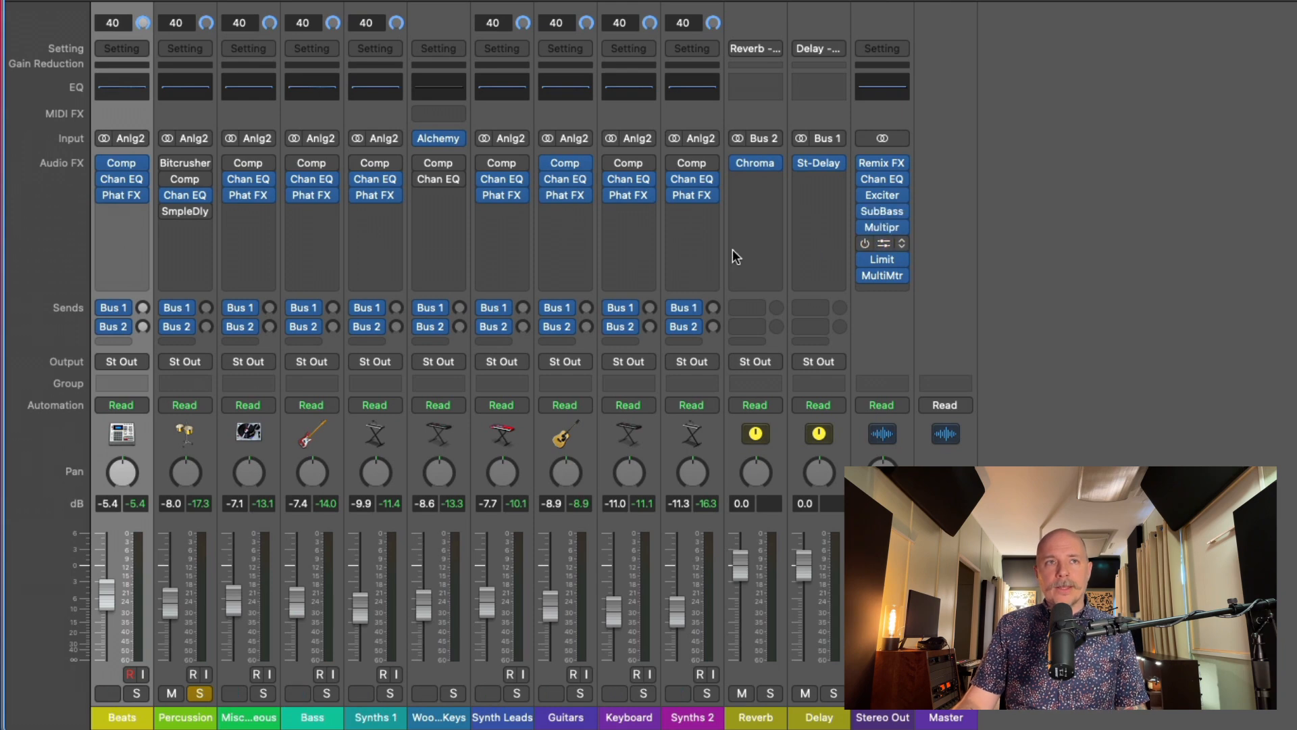
# Insert a Dual Mono Compressor in the next free audio effect slot of the Percussion channel.
pyautogui.click(168, 214)
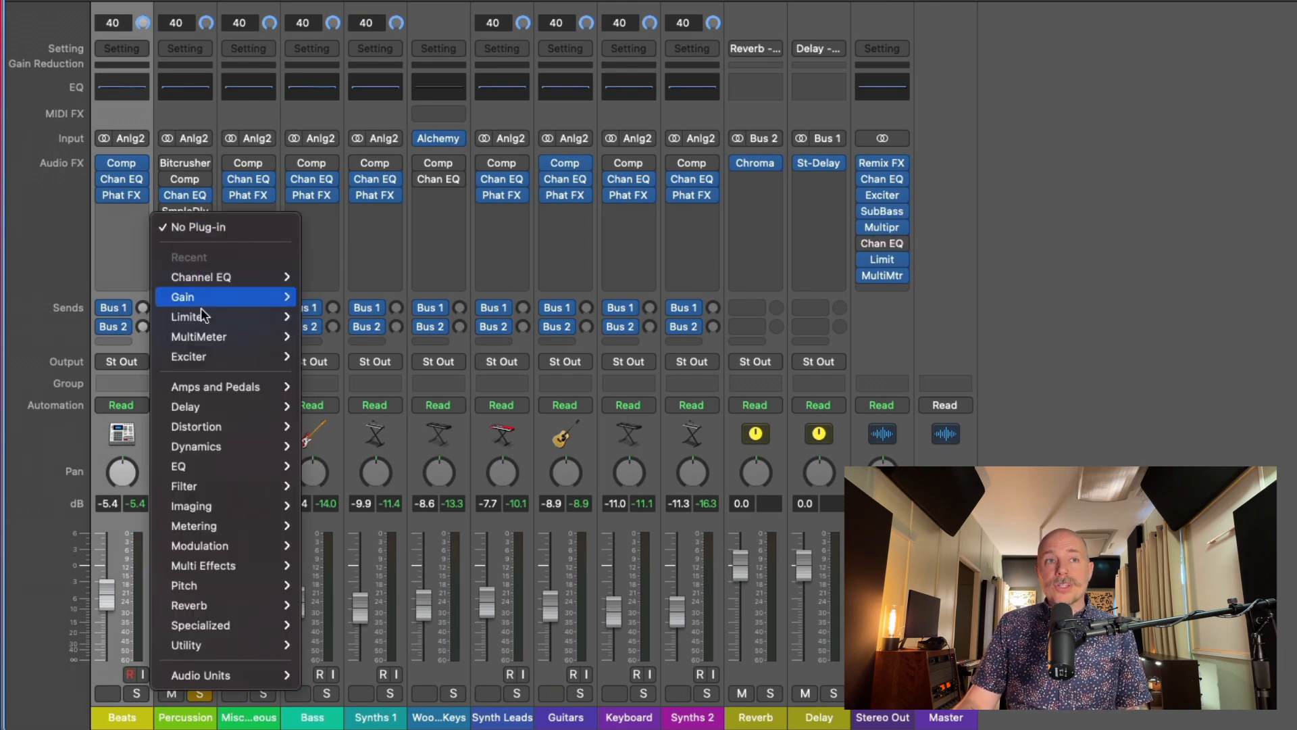
pyautogui.moveTo(220, 447)
pyautogui.moveTo(348, 466)
pyautogui.click(484, 488)
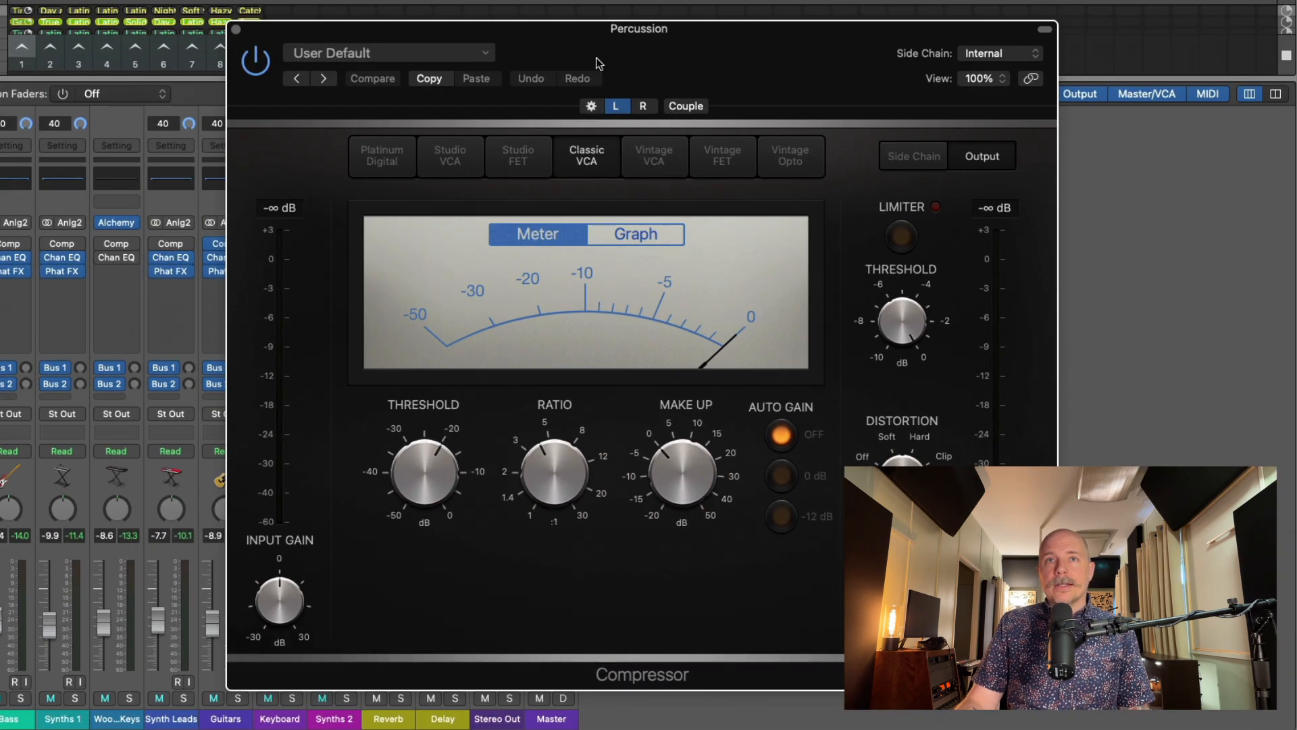
pyautogui.click(591, 108)
pyautogui.click(328, 290)
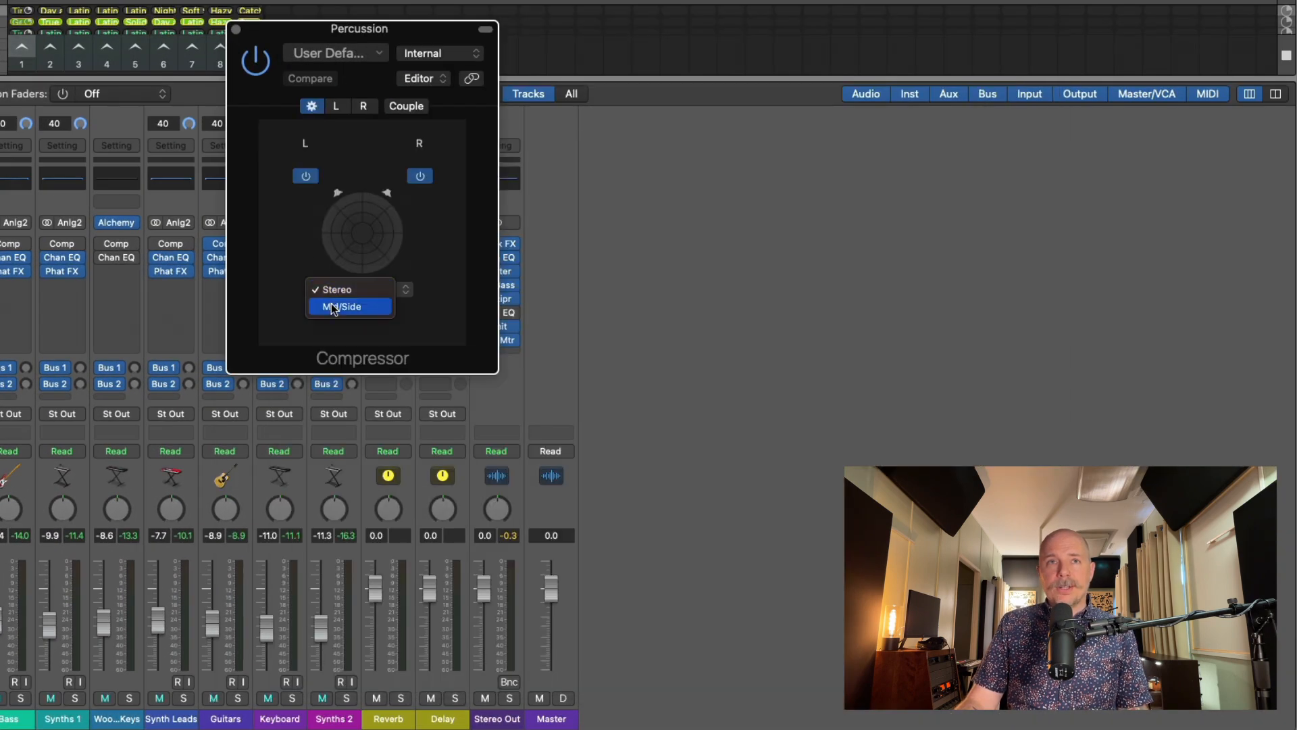
pyautogui.click(338, 304)
pyautogui.click(343, 106)
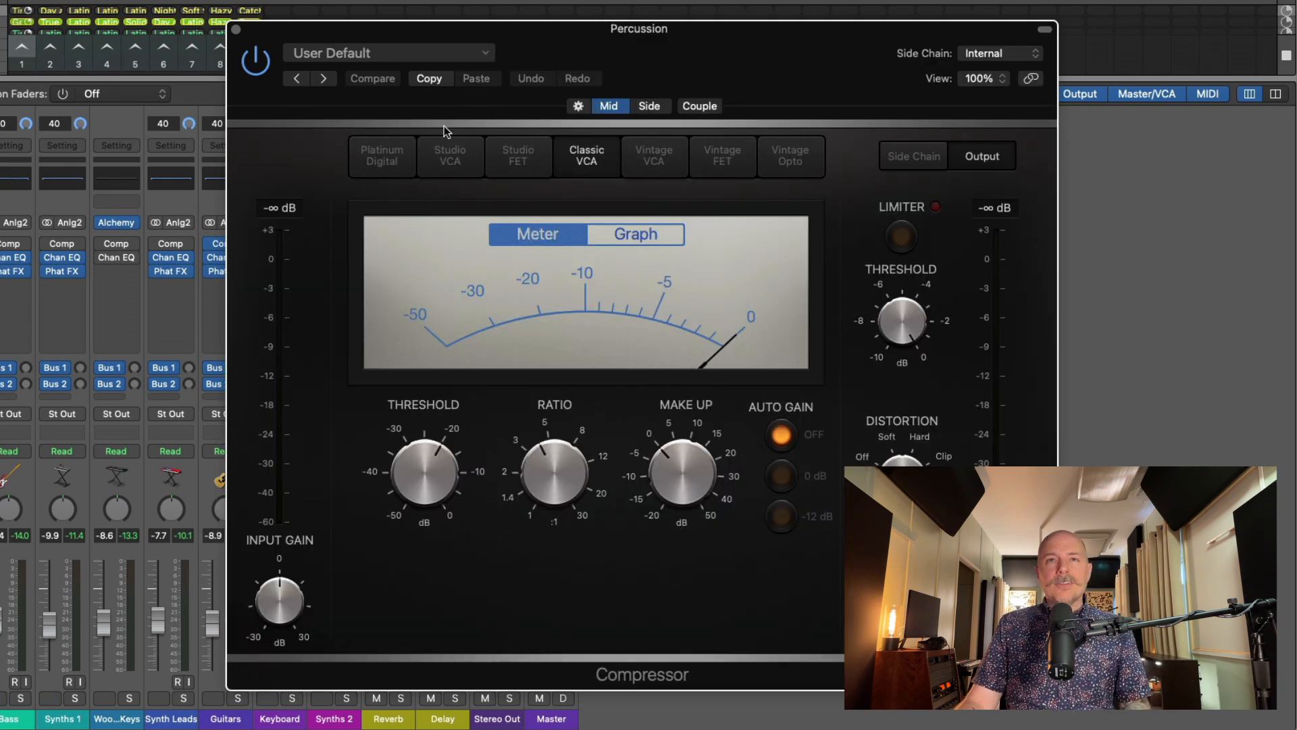
# Couple the Compressor's Mid and Side settings, check the Side controls, and return to the Mid controls.
pyautogui.click(700, 106)
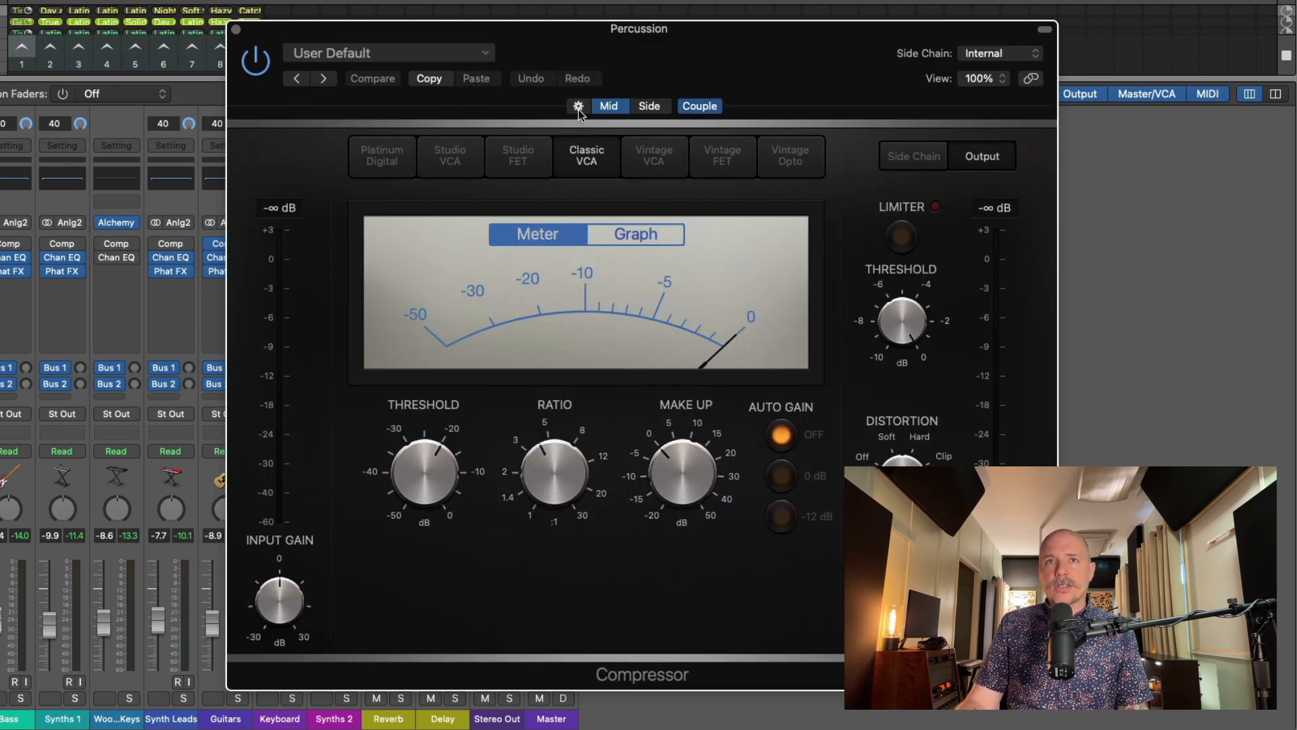
pyautogui.click(648, 109)
pyautogui.click(611, 108)
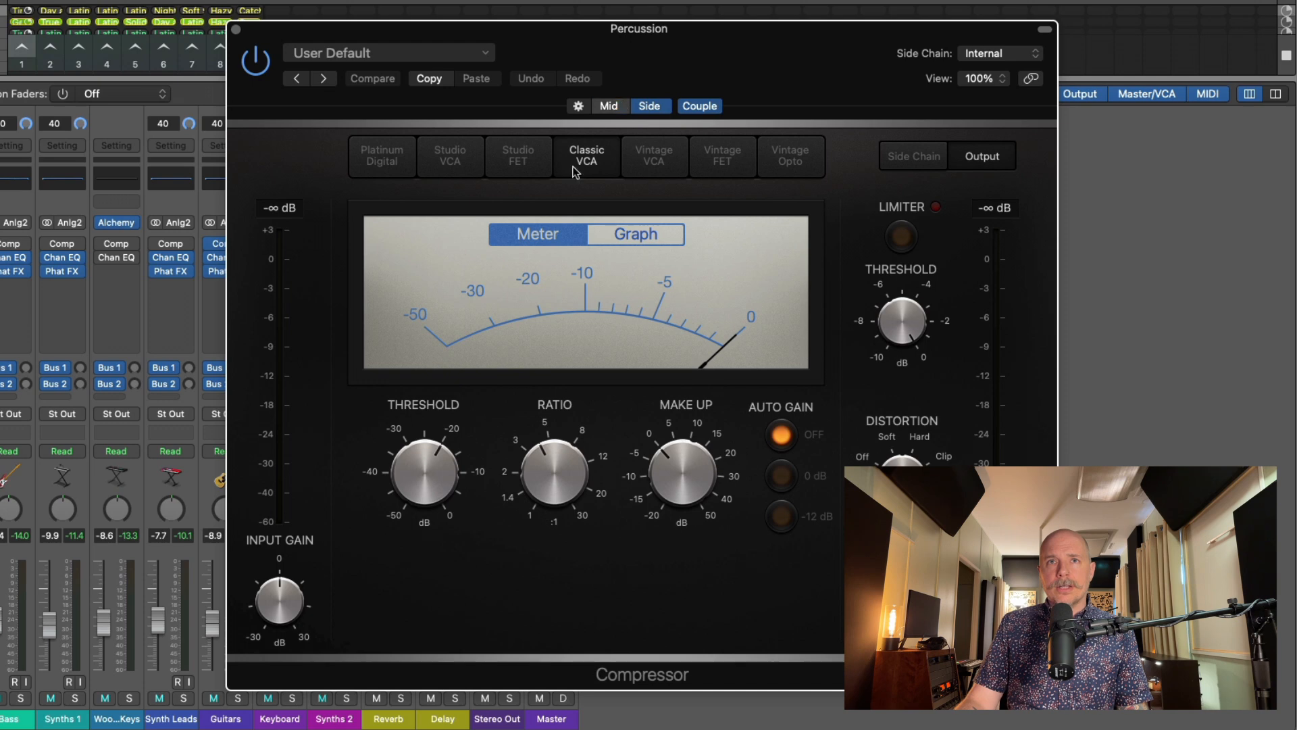
# Raise the coupled Compressor threshold to 0 dB, check it on the Side, and start playback with the Mid controls showing.
pyautogui.moveTo(418, 462); pyautogui.dragTo(450, 399)
pyautogui.click(649, 106)
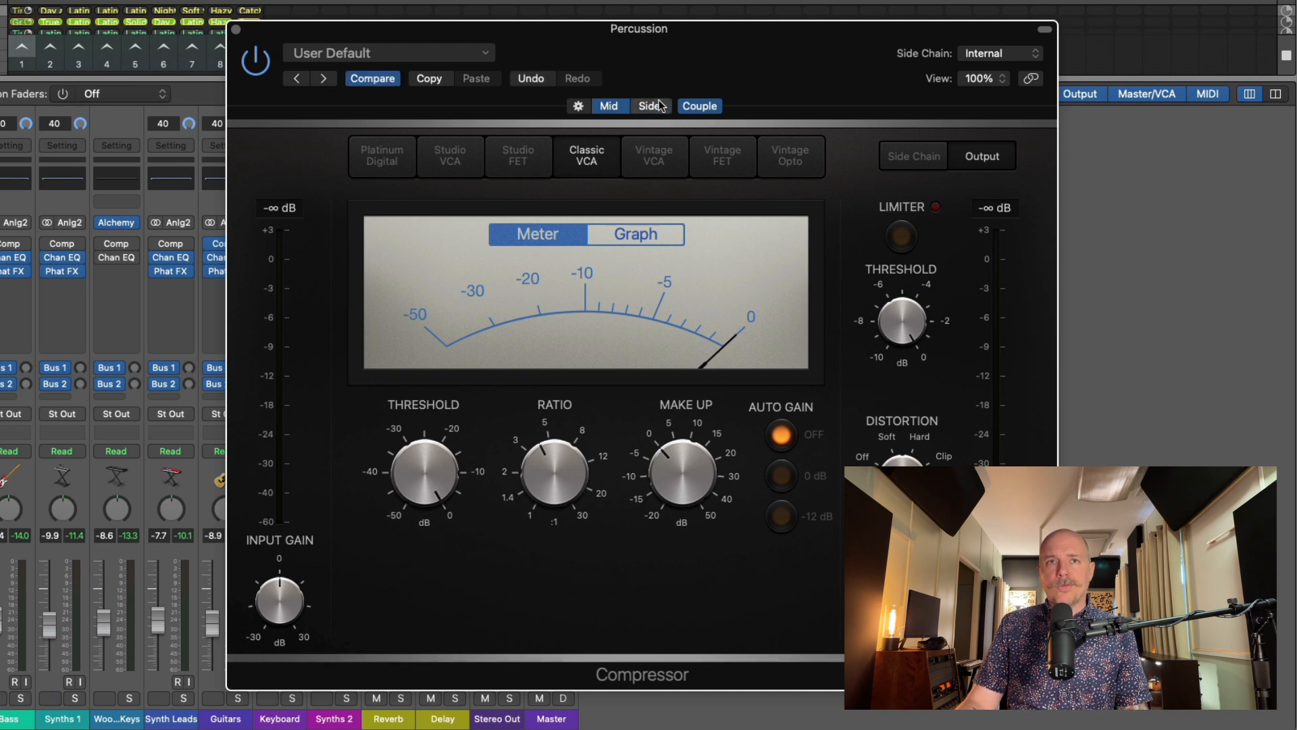
pyautogui.click(611, 108)
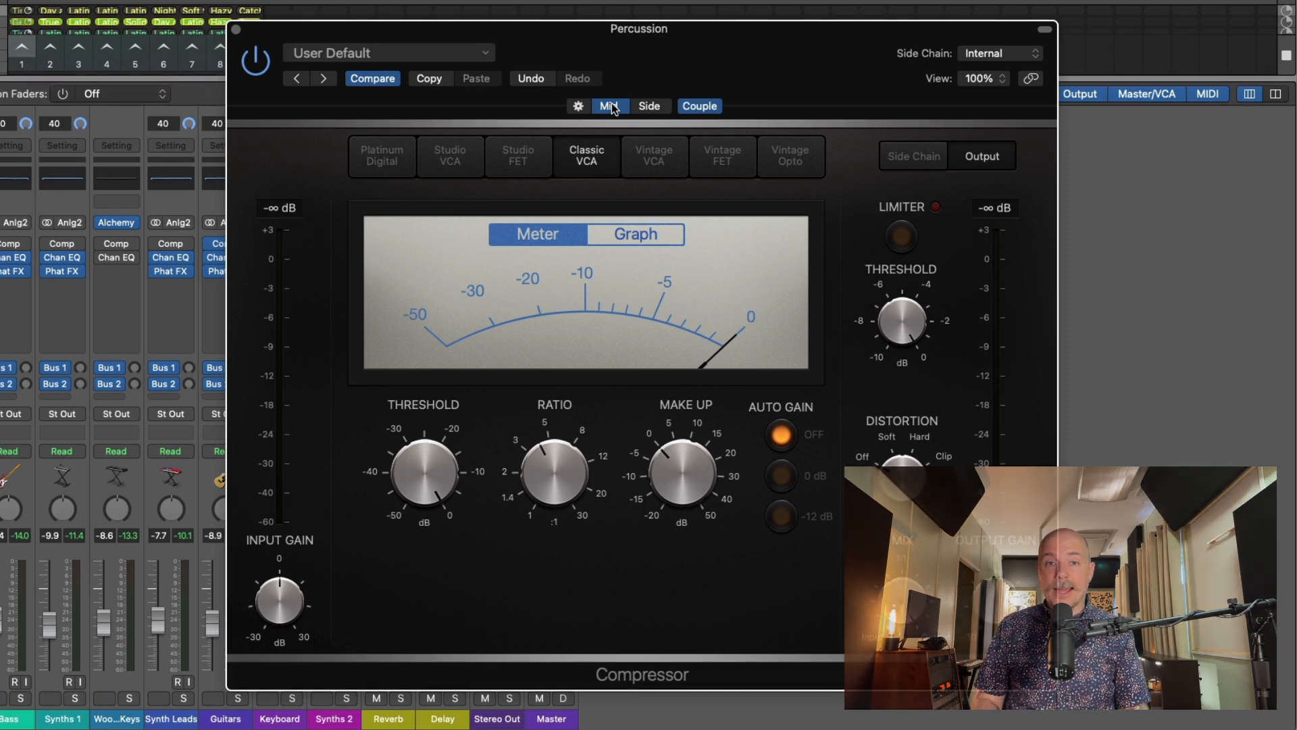
pyautogui.press('space')
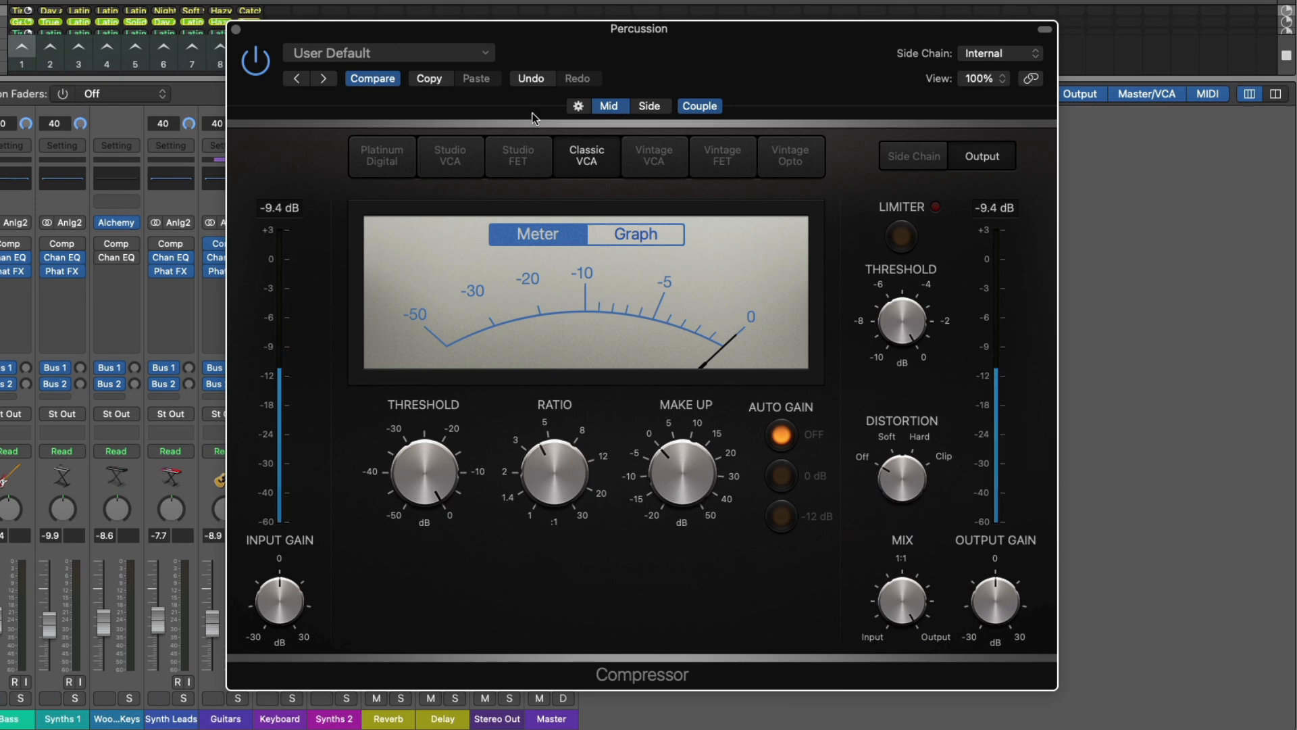
# Switch the coupled Percussion Compressor to the Studio VCA model and uncouple its Mid and Side settings.
pyautogui.moveTo(638, 54); pyautogui.dragTo(622, 46)
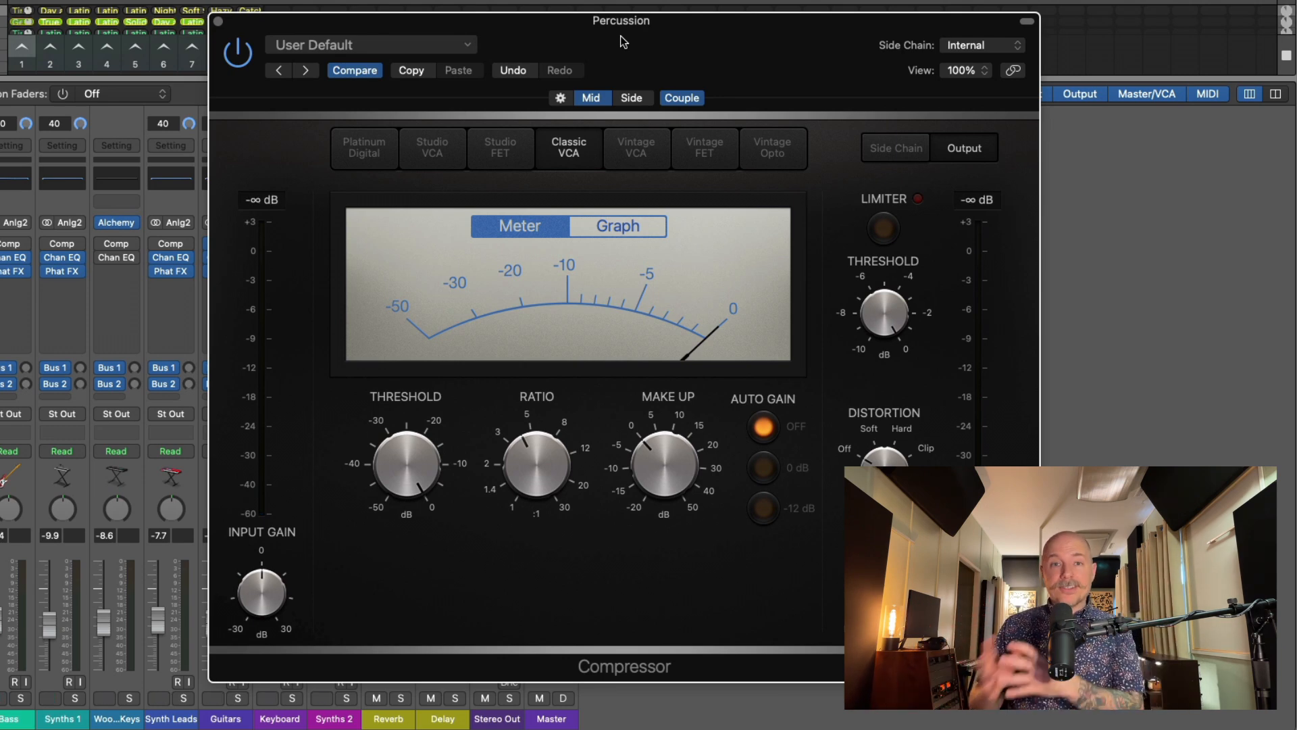
pyautogui.click(438, 151)
pyautogui.click(690, 101)
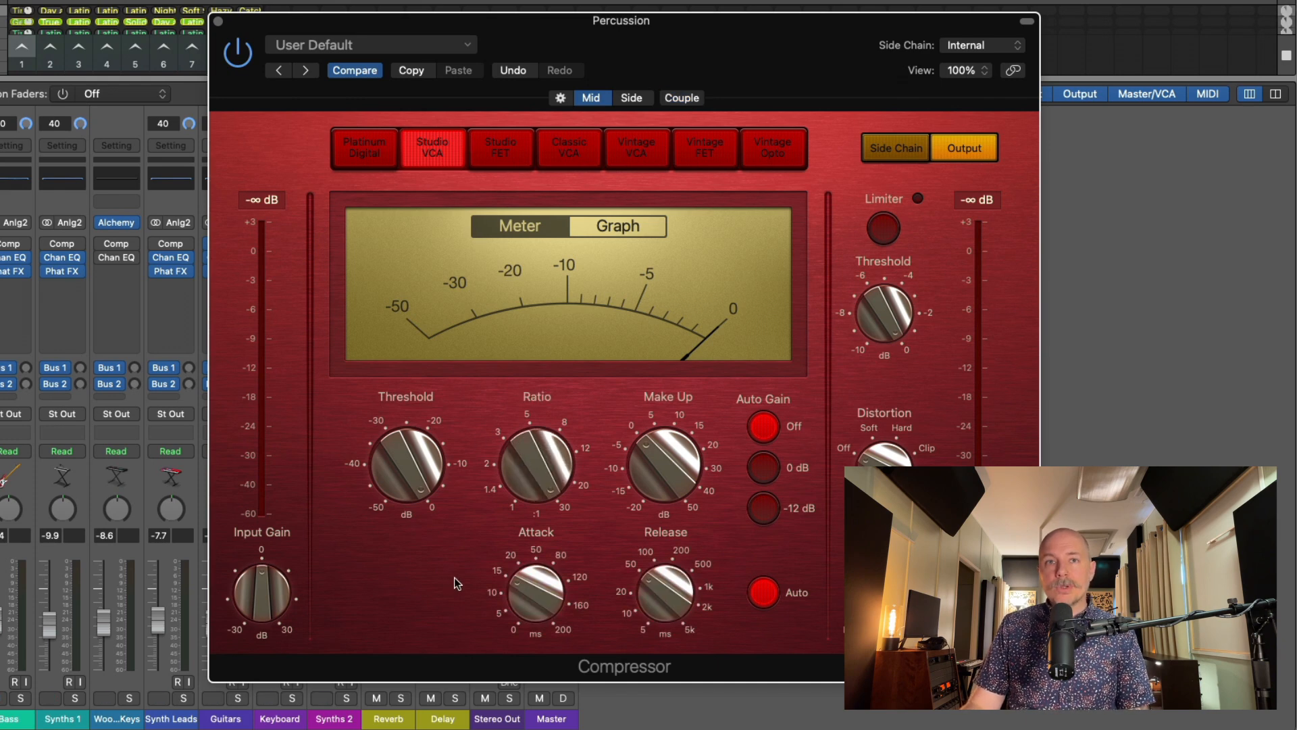
# Shorten the attack of the Compressor's Mid channel and raise its ratio to 30:1.
pyautogui.moveTo(533, 582); pyautogui.dragTo(535, 589)
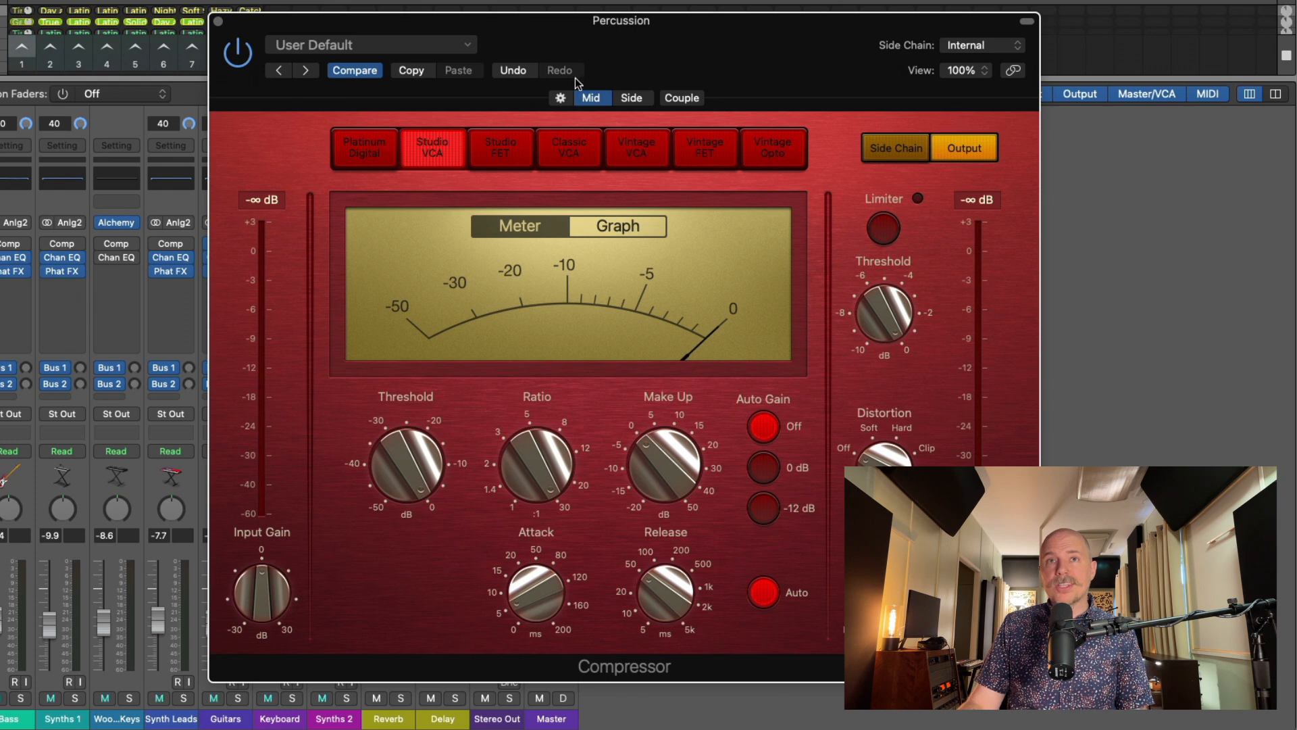
pyautogui.moveTo(400, 459); pyautogui.dragTo(395, 455)
pyautogui.moveTo(530, 443)
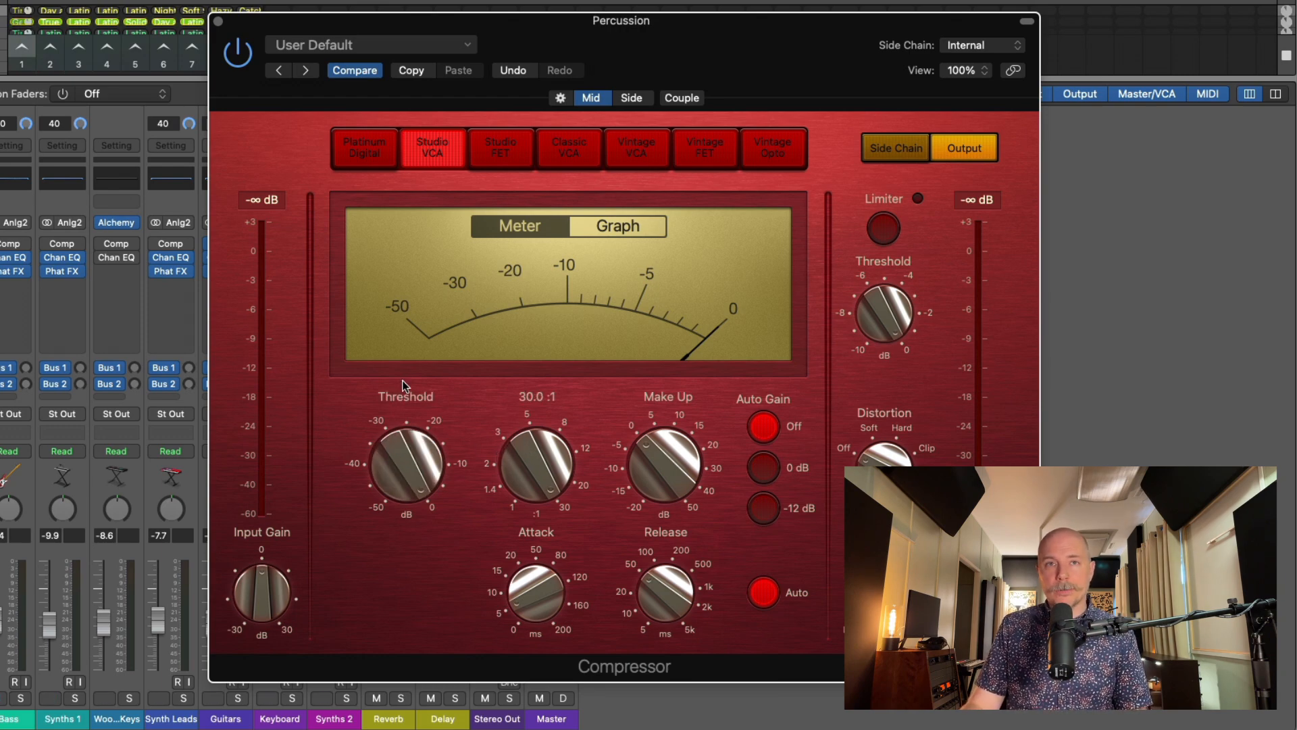
# Set the Mid threshold to -30 dB and ratio to about 15:1 during playback, comparing the sound with the Compressor bypassed.
pyautogui.moveTo(392, 435); pyautogui.dragTo(400, 438)
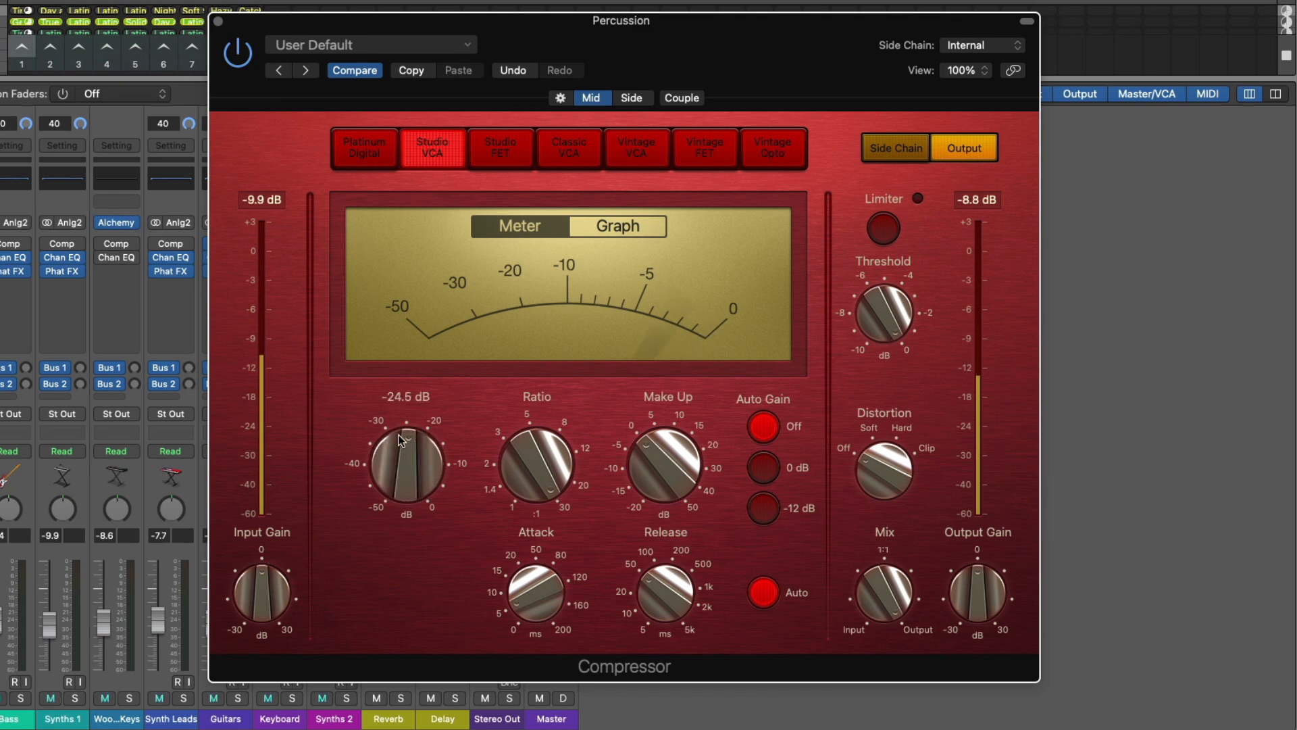
pyautogui.scroll(-4, 400, 440)
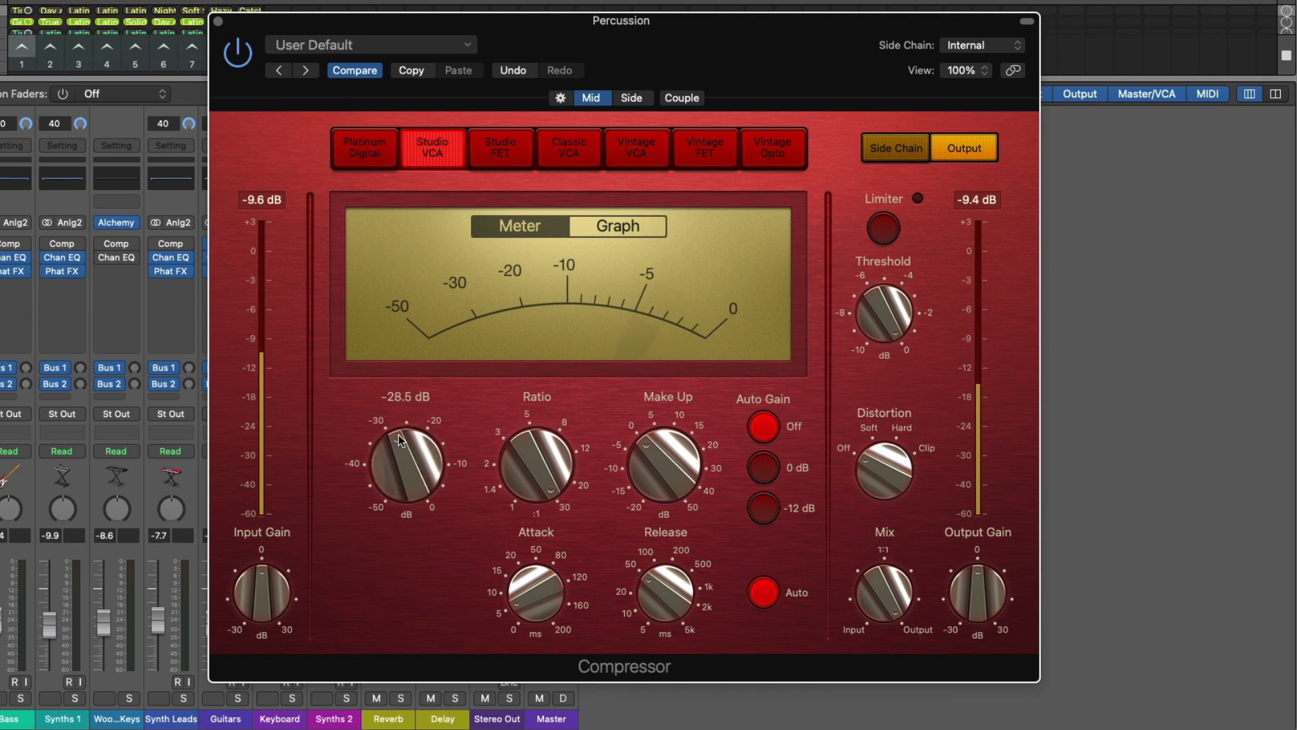
pyautogui.scroll(6, 514, 458)
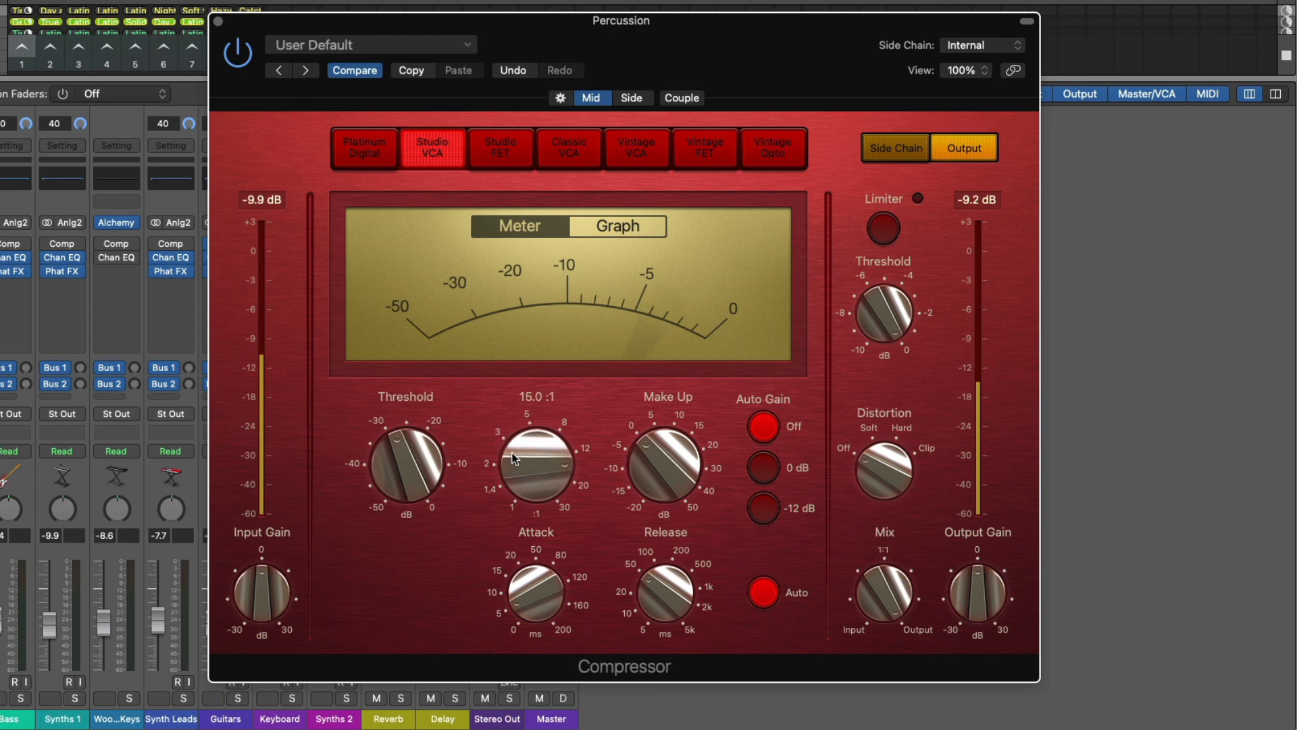
pyautogui.scroll(-2, 418, 459)
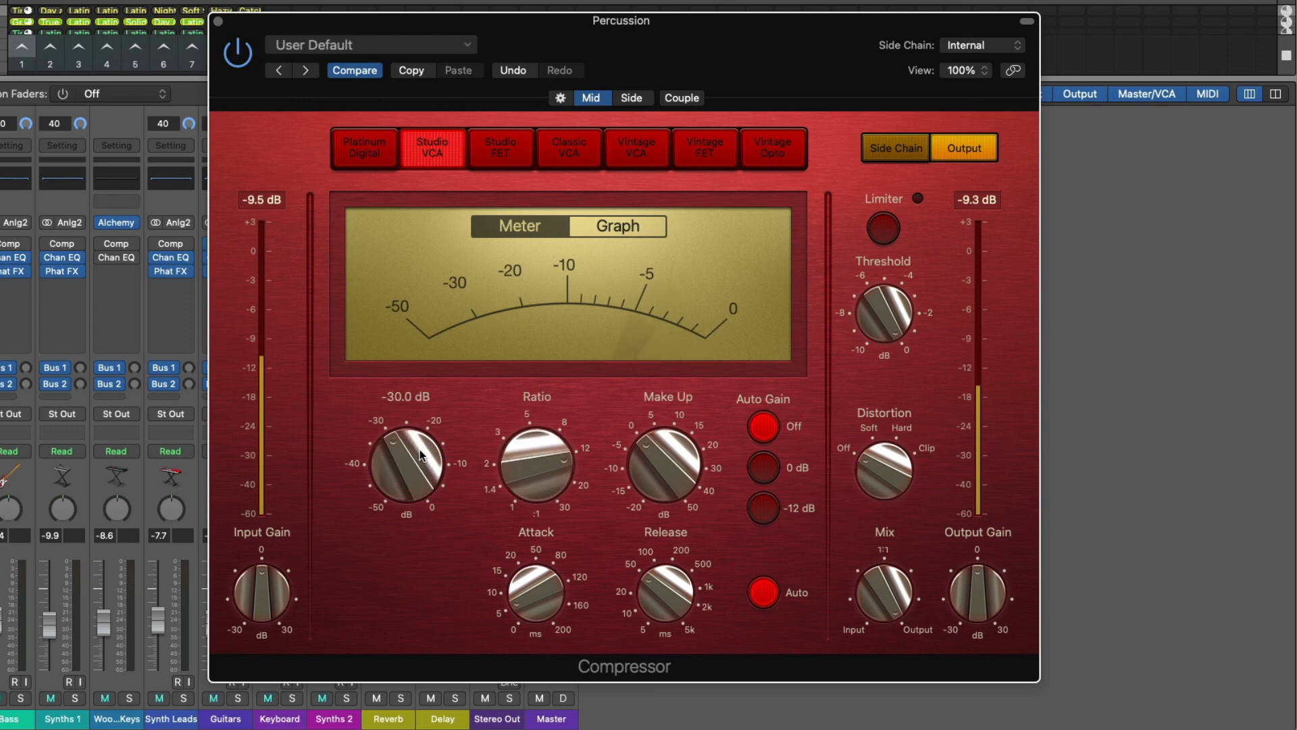
pyautogui.click(239, 54)
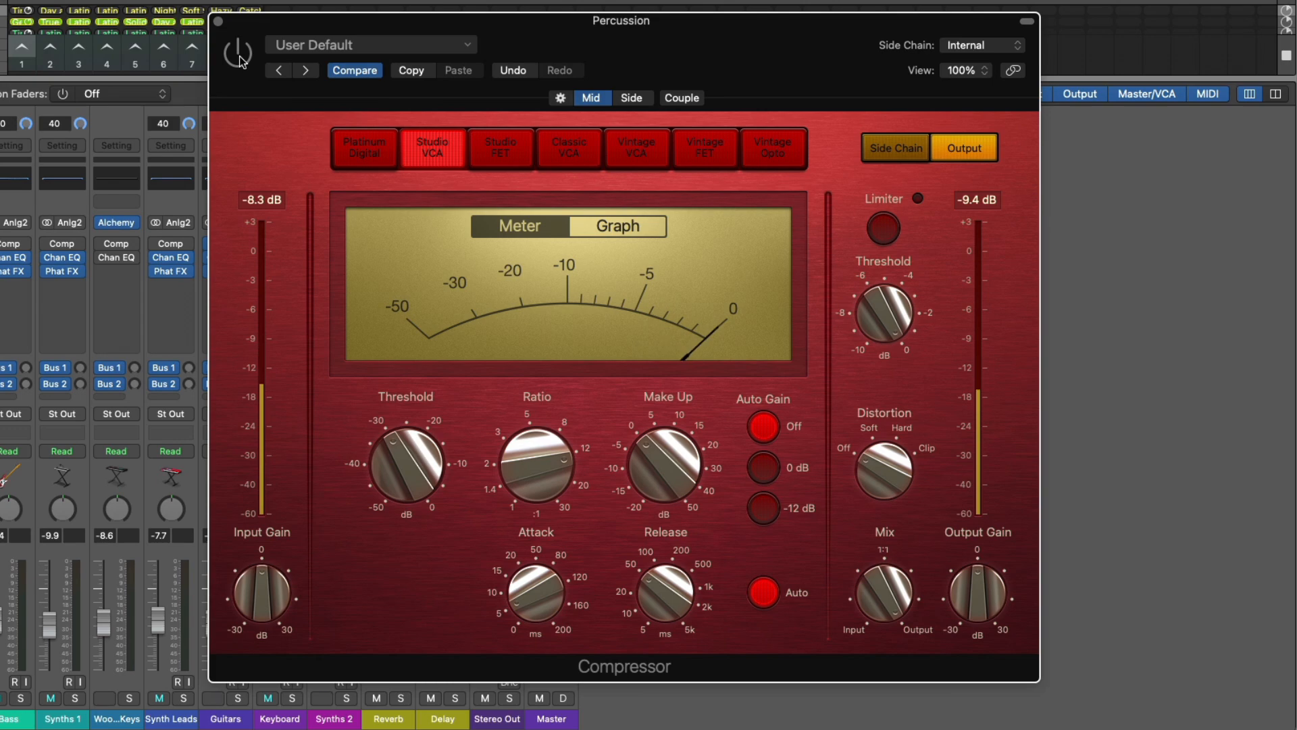
pyautogui.click(238, 54)
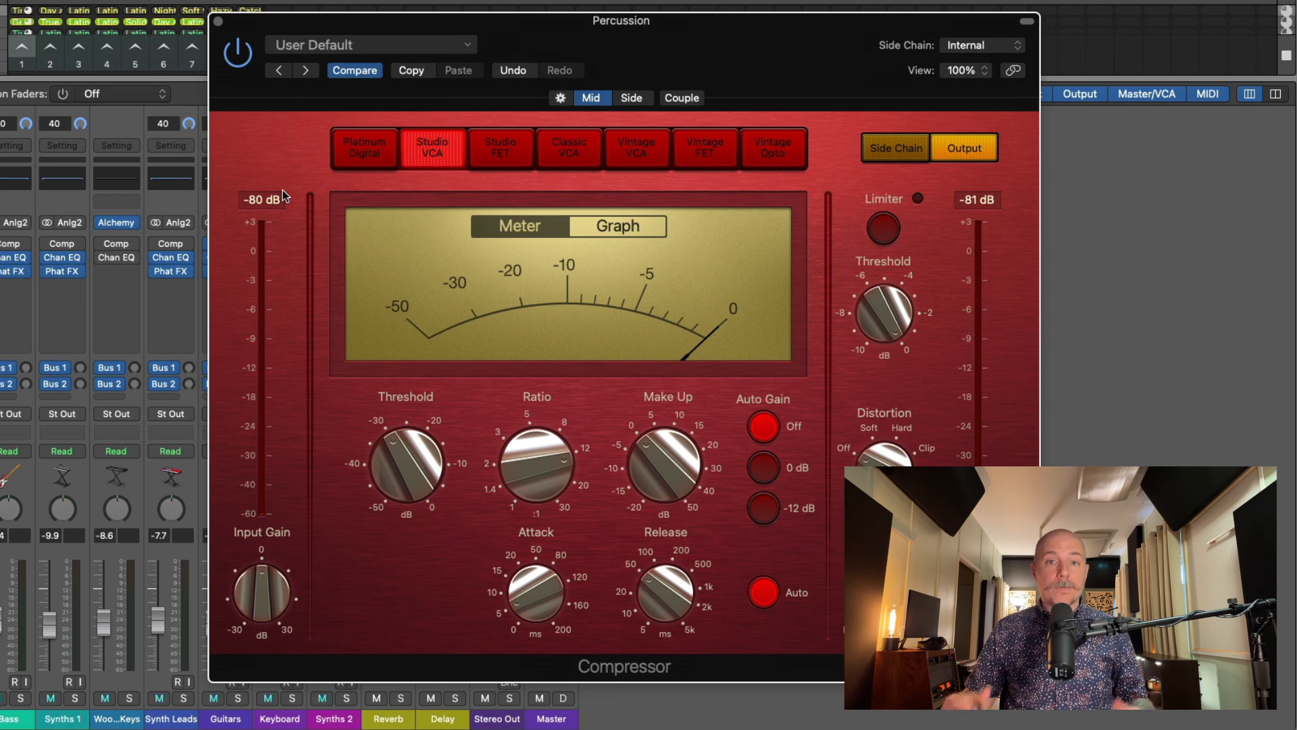
# Switch the Compressor's Side channel to the Classic VCA model and compare its controls with the Mid.
pyautogui.click(622, 100)
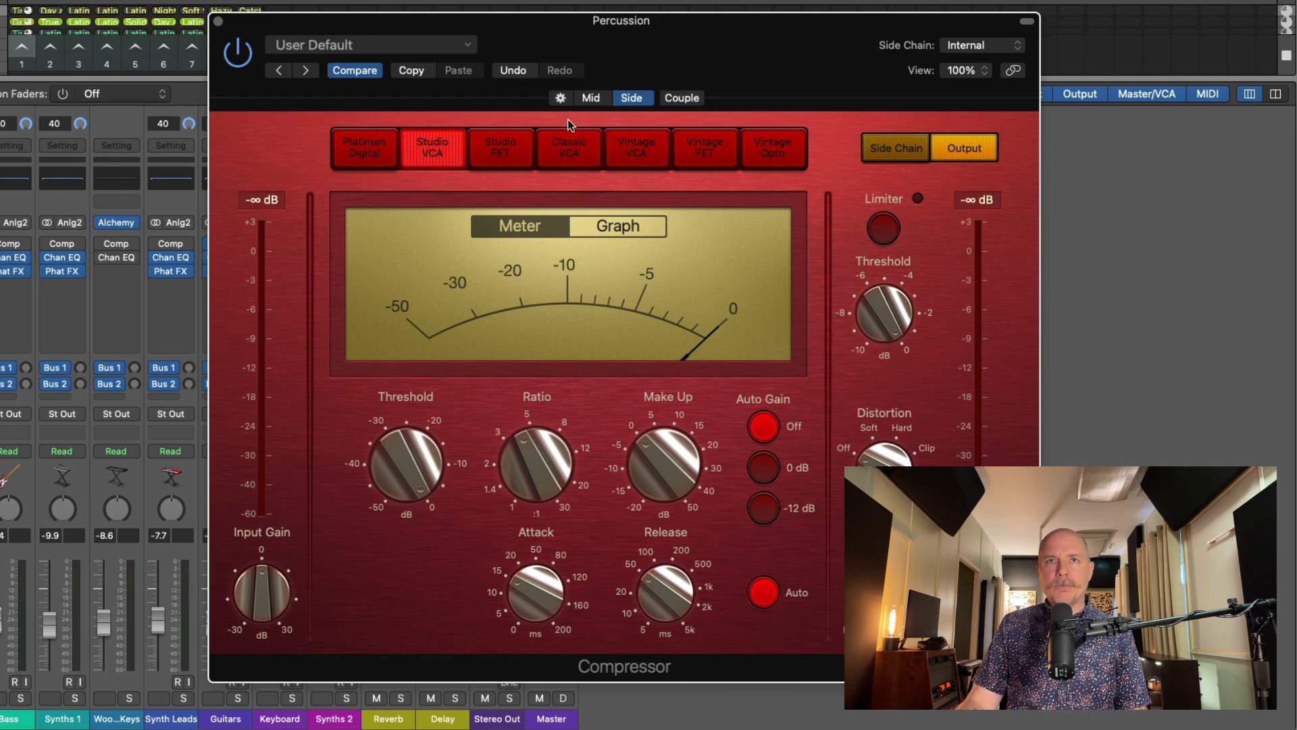
pyautogui.click(505, 147)
pyautogui.click(551, 147)
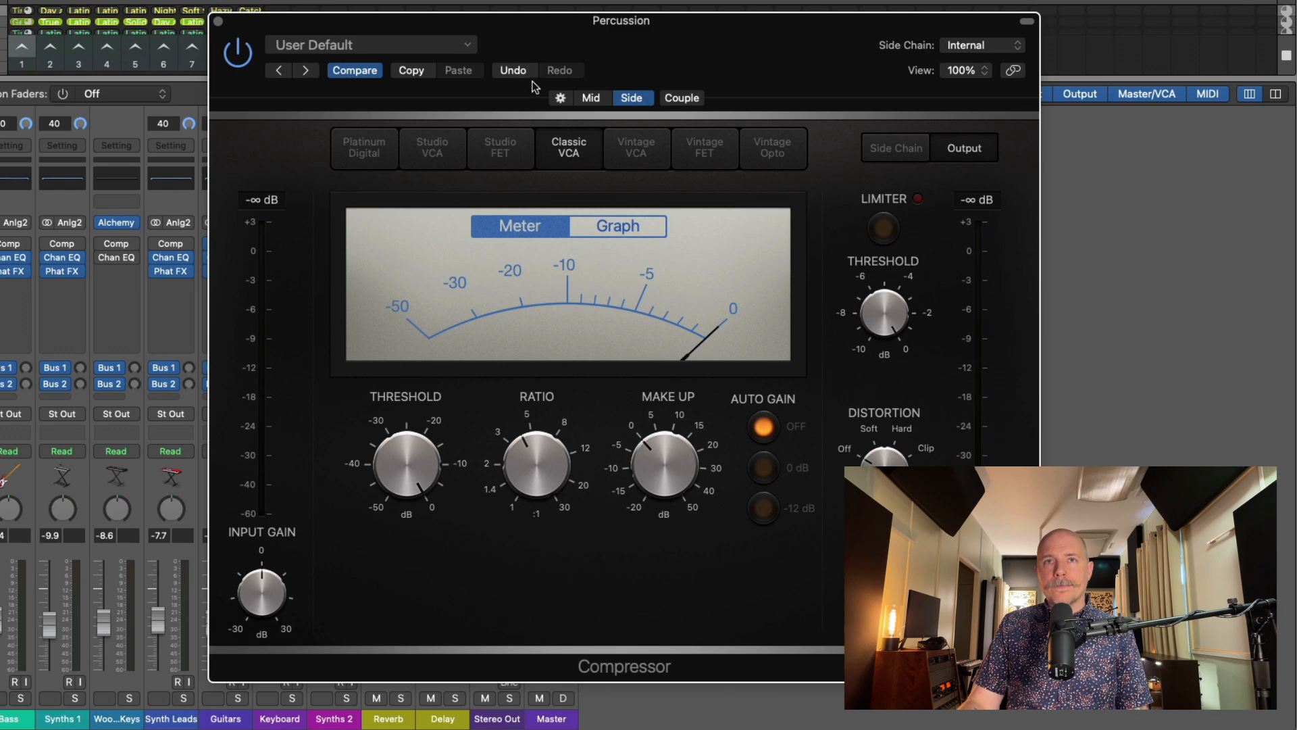
pyautogui.click(593, 99)
pyautogui.click(629, 99)
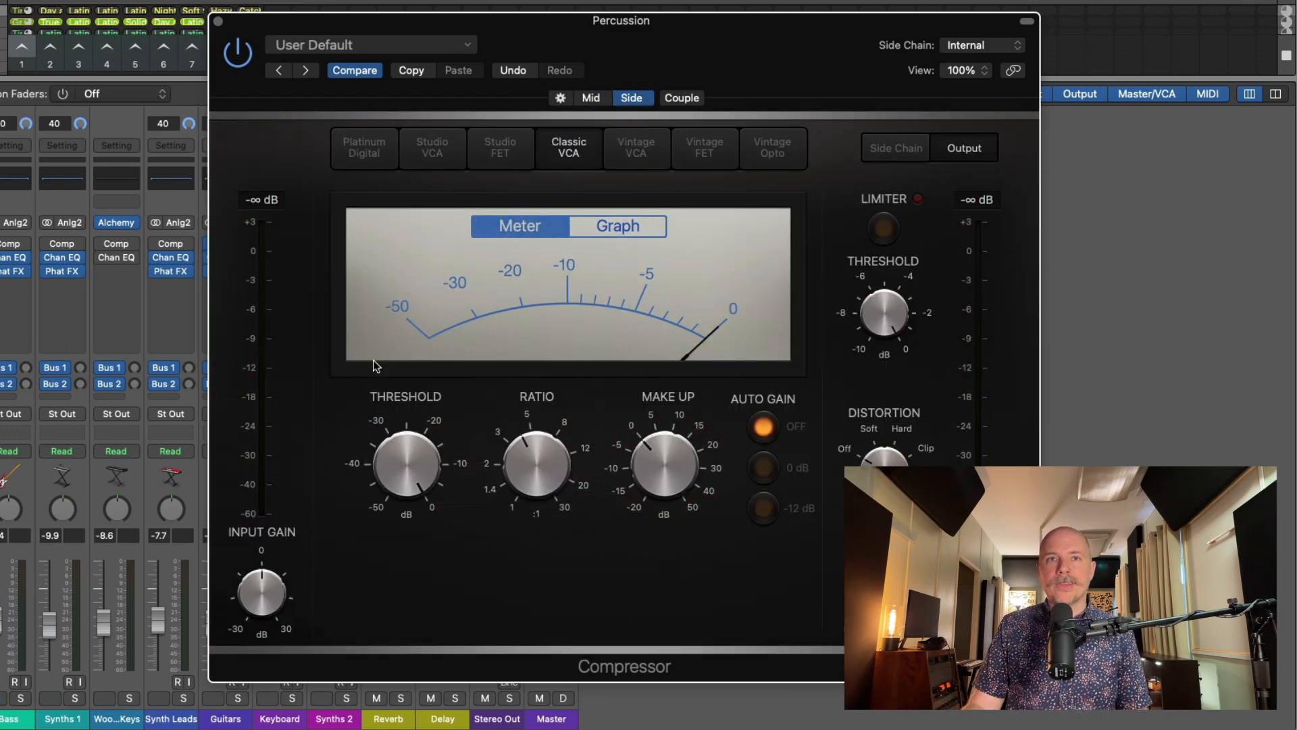
# Lower the Side threshold to about -25 dB and raise its output gain to +3.5 dB, comparing the sound with the Compressor bypassed.
pyautogui.moveTo(381, 527)
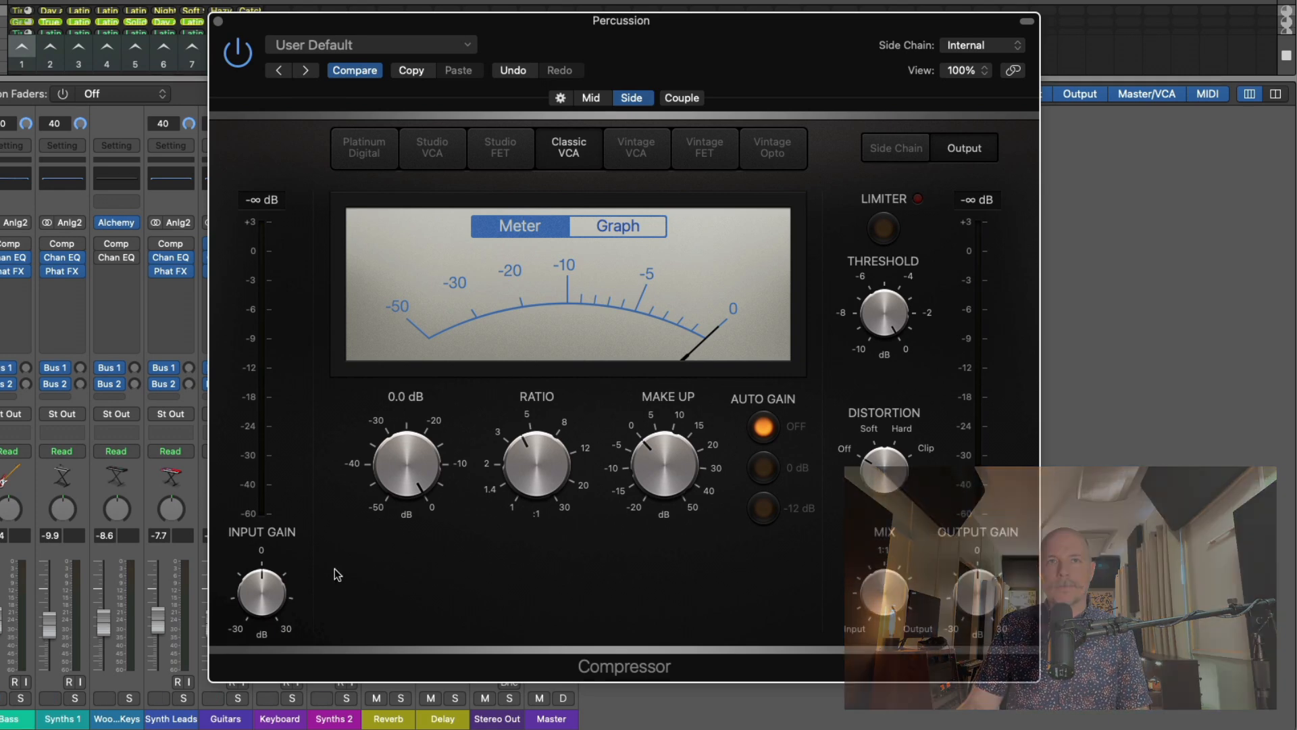
pyautogui.scroll(-10, 405, 455)
pyautogui.scroll(-4, 405, 455)
pyautogui.moveTo(977, 575)
pyautogui.scroll(4, 977, 575)
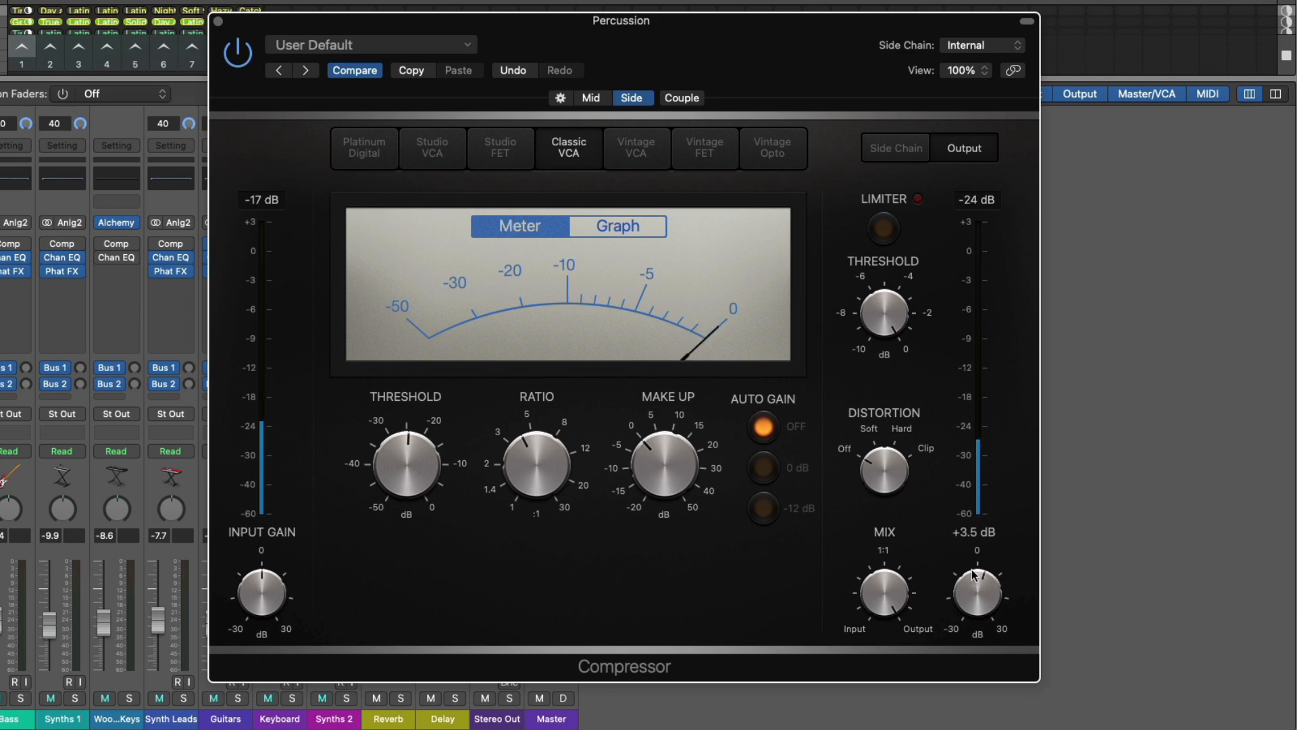
pyautogui.click(230, 60)
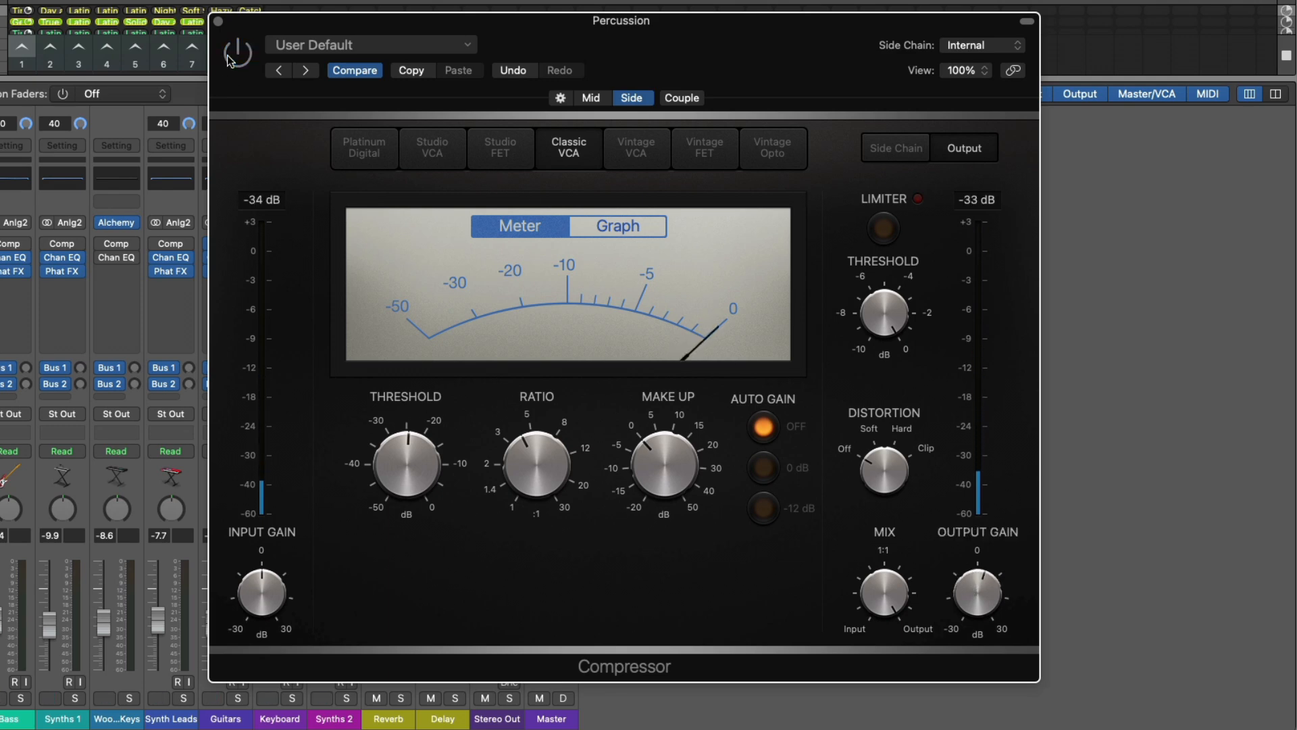
pyautogui.click(230, 58)
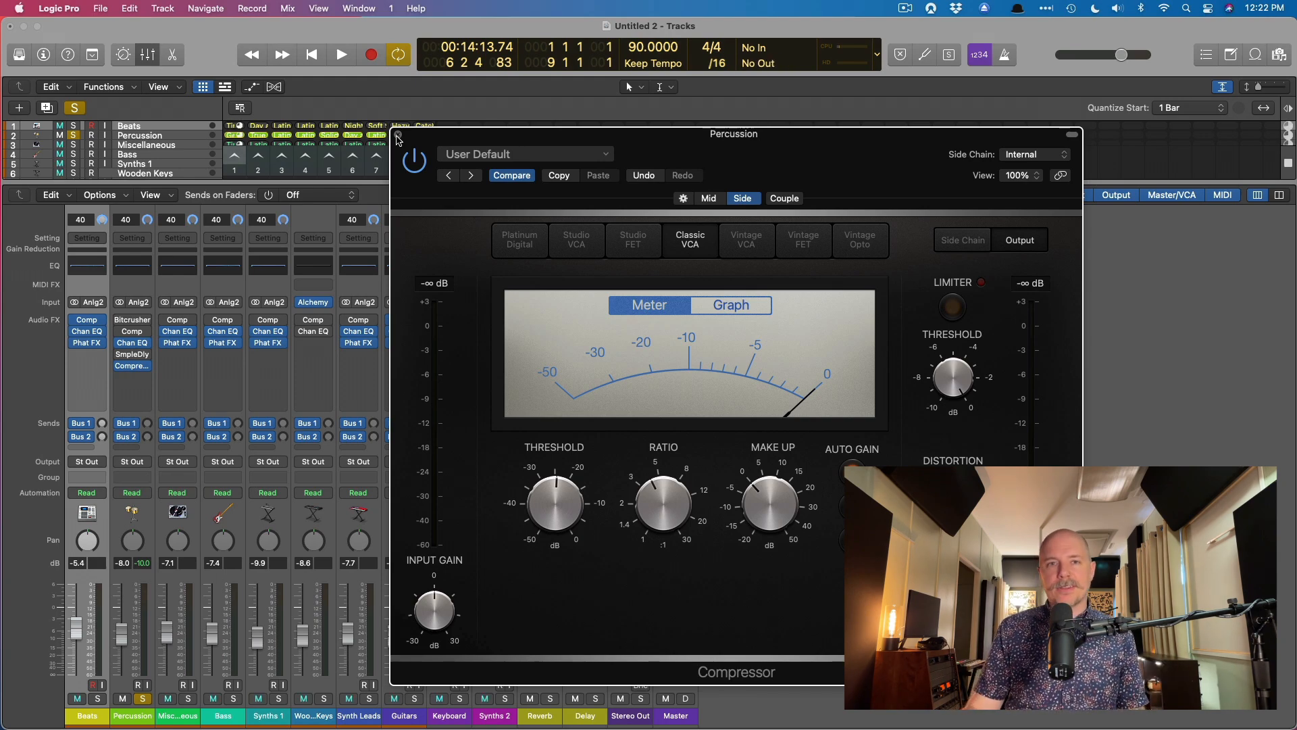
# Close the Compressor, solo the Synths 1 channel and insert a Dual Mono Gain in its next free audio effect slot.
pyautogui.click(398, 136)
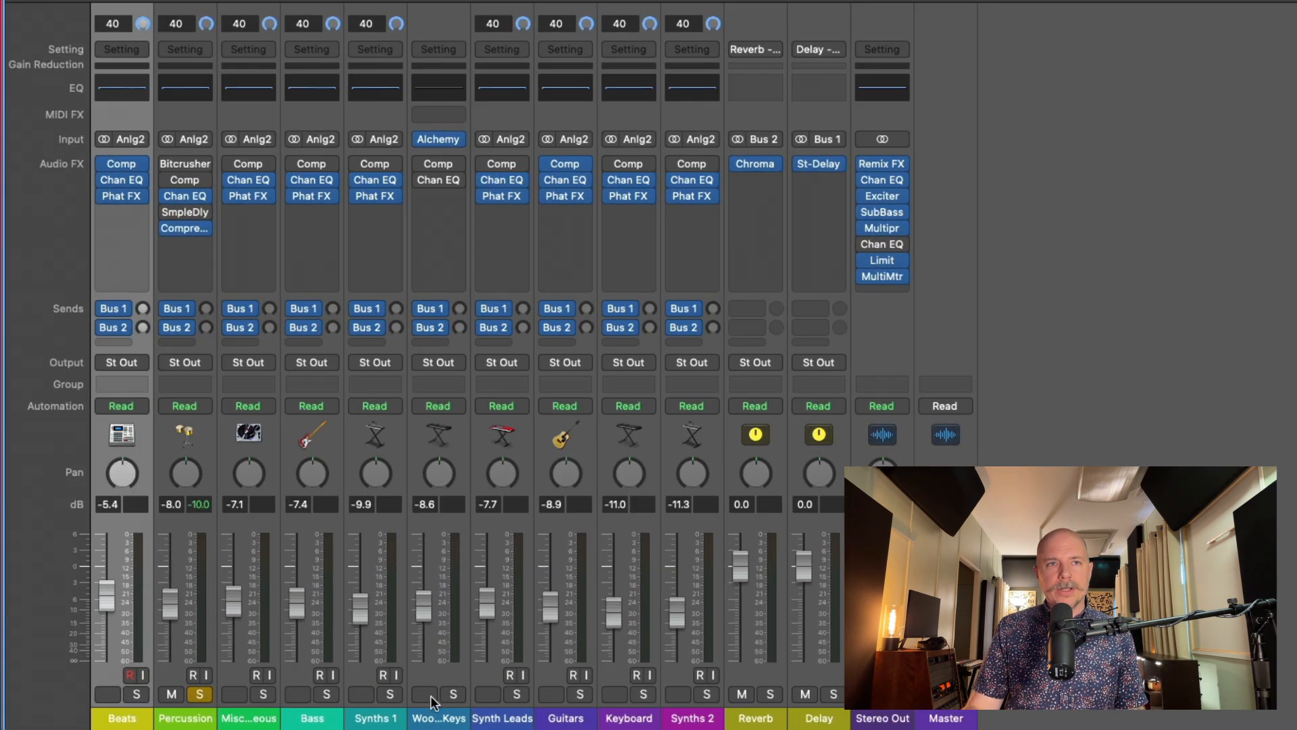
pyautogui.click(278, 697)
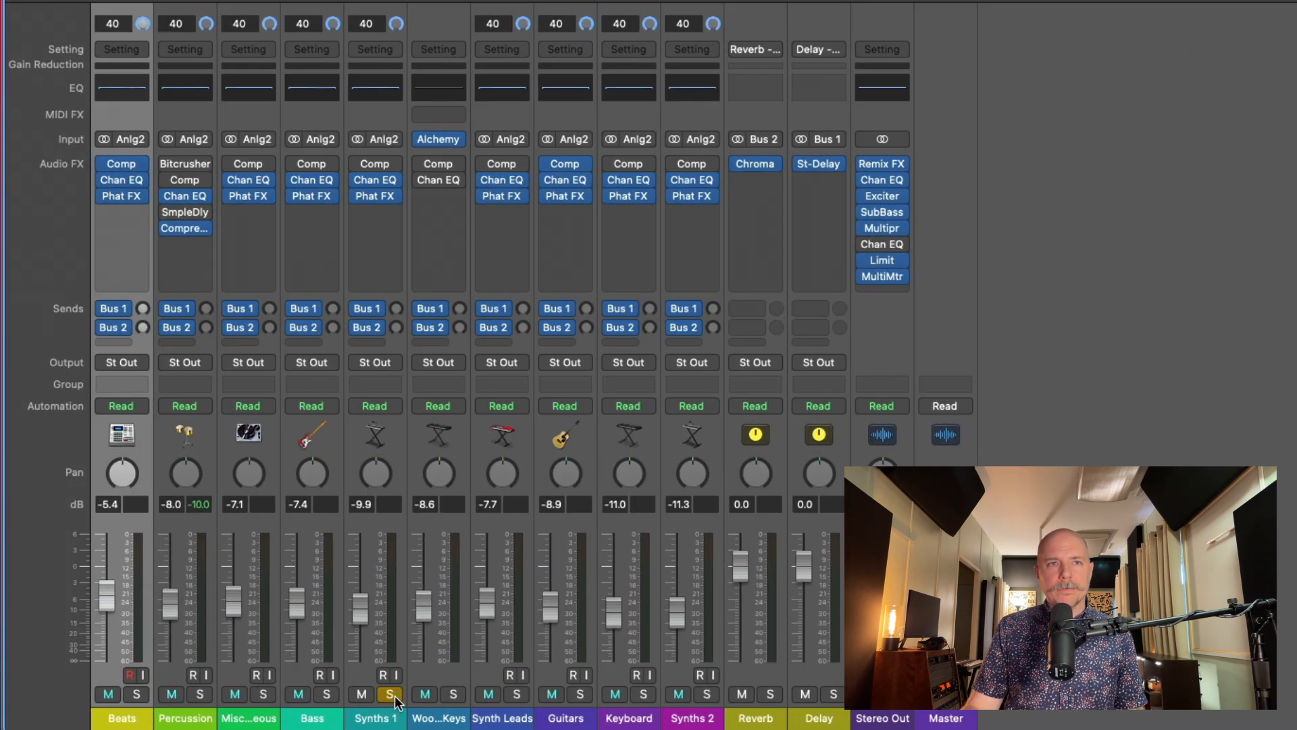
pyautogui.click(370, 212)
pyautogui.moveTo(414, 309)
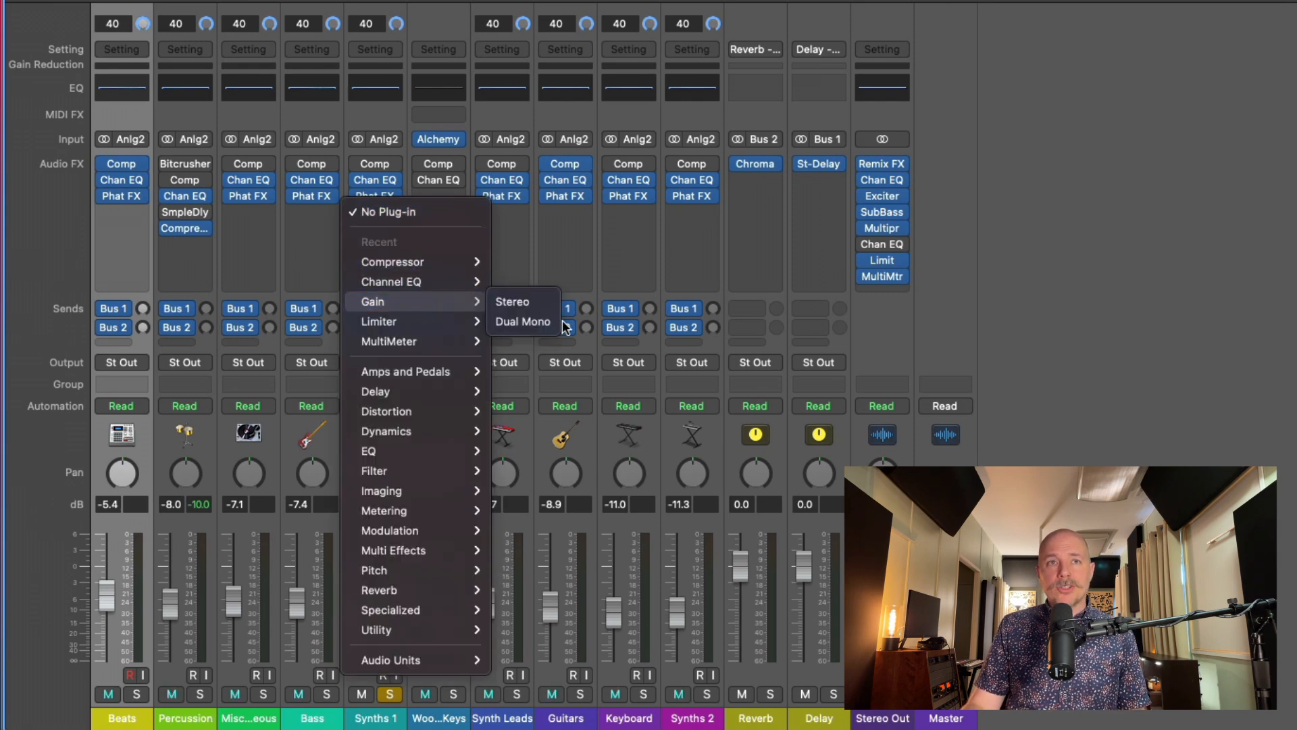
pyautogui.click(522, 321)
pyautogui.click(765, 72)
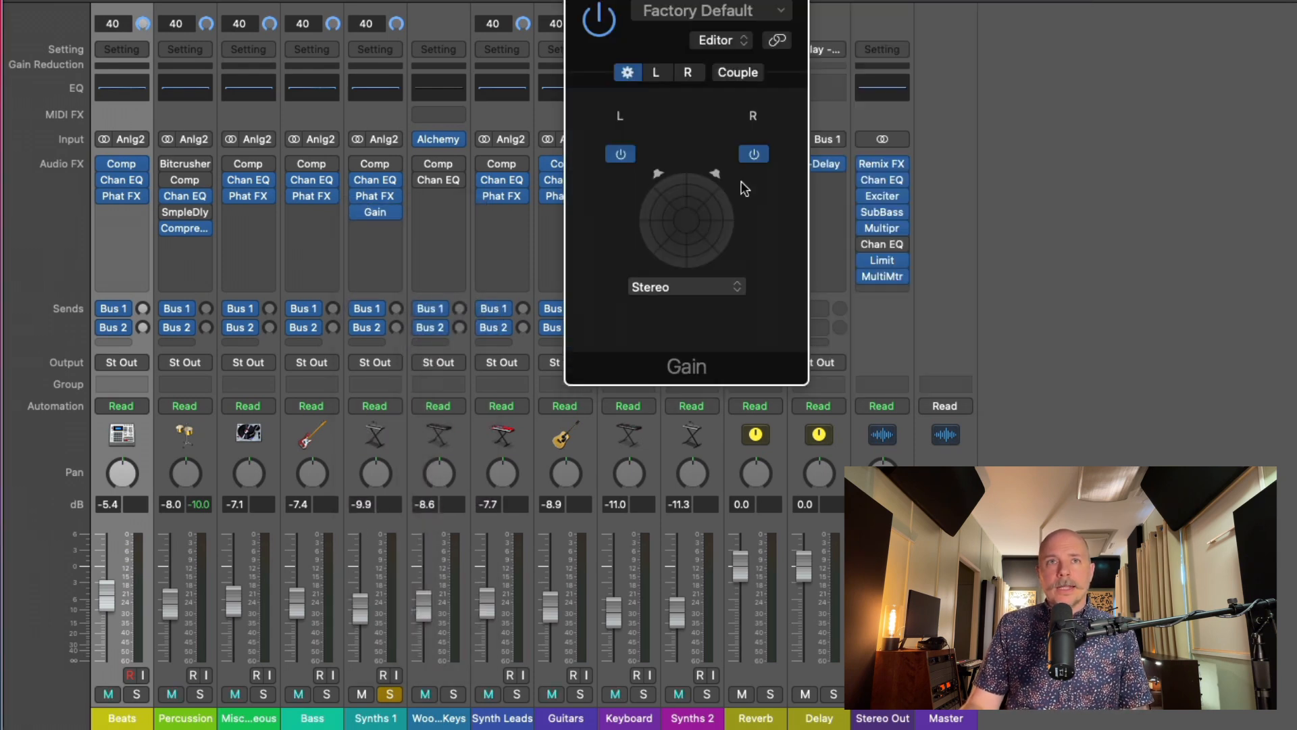
pyautogui.click(675, 287)
pyautogui.click(665, 307)
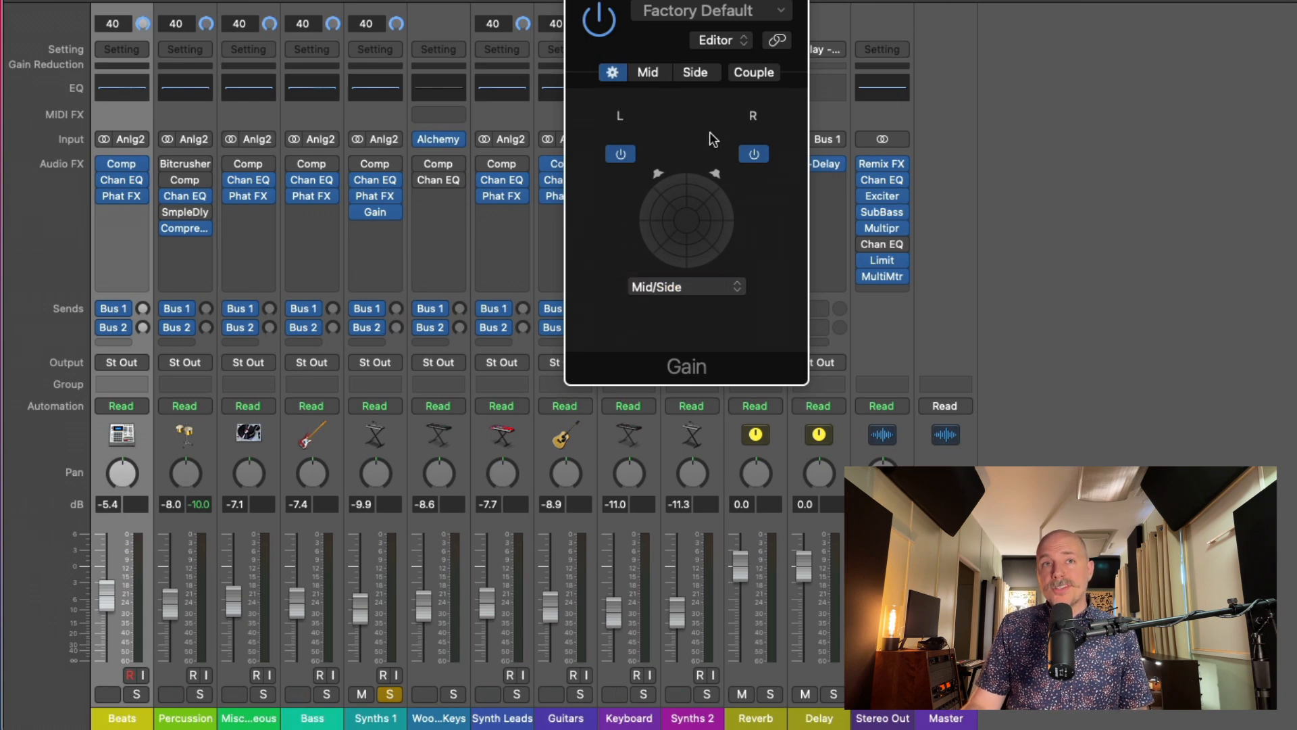
pyautogui.click(678, 77)
pyautogui.moveTo(639, 0); pyautogui.dragTo(1186, 76)
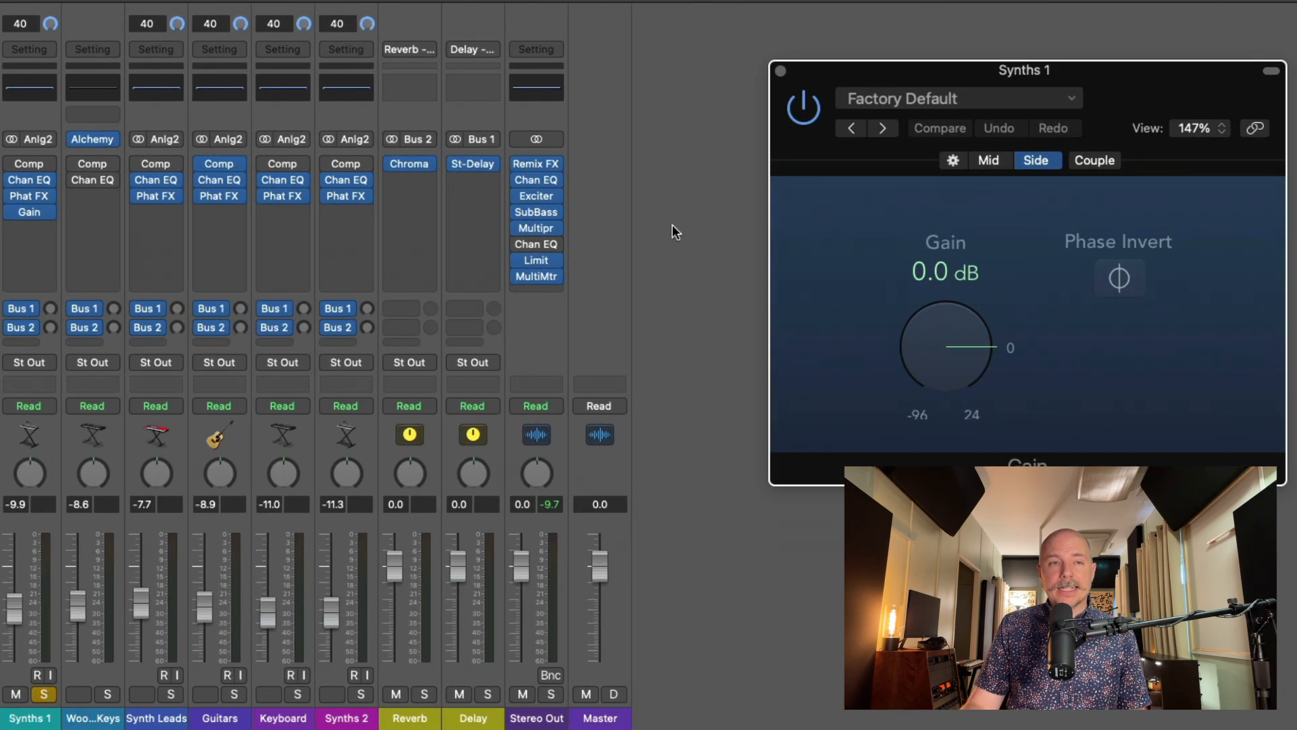
# Play the Synths 1 channel, audition its Side gain at -52.9 dB, and raise it to +3.2 dB.
pyautogui.click(46, 726)
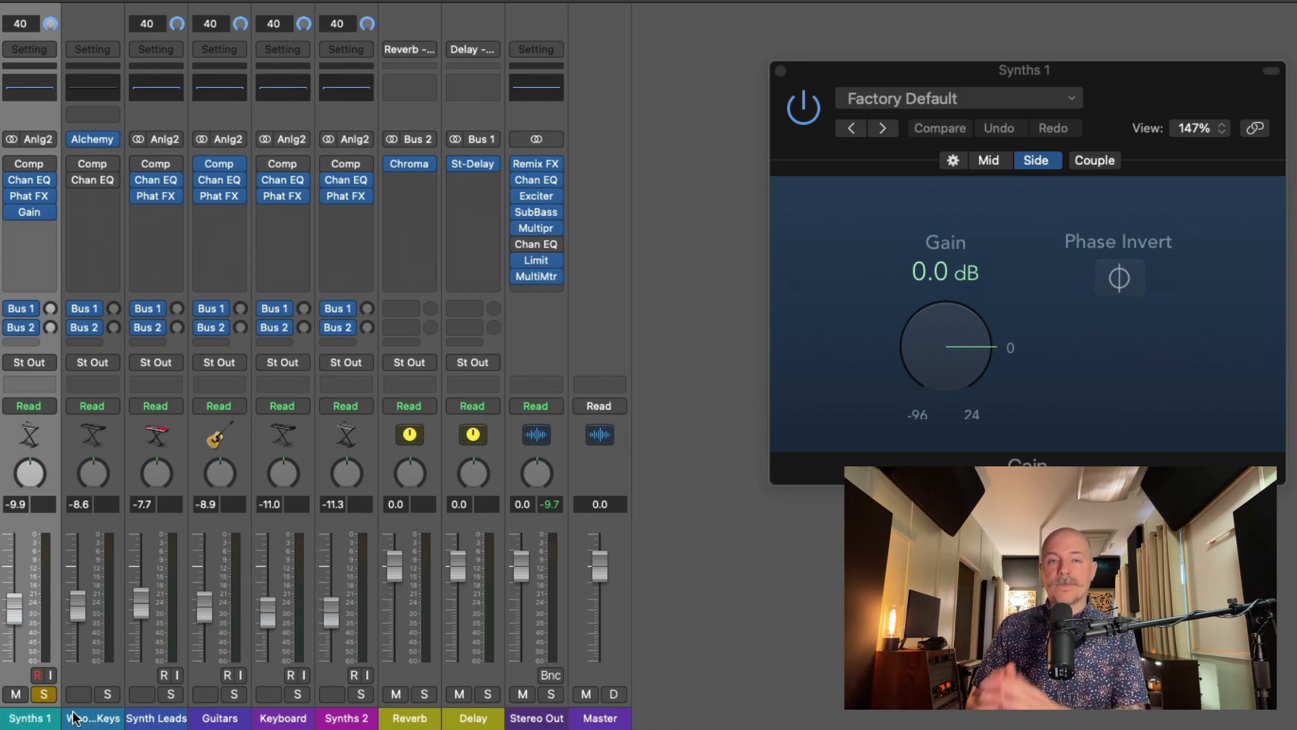
pyautogui.press('space')
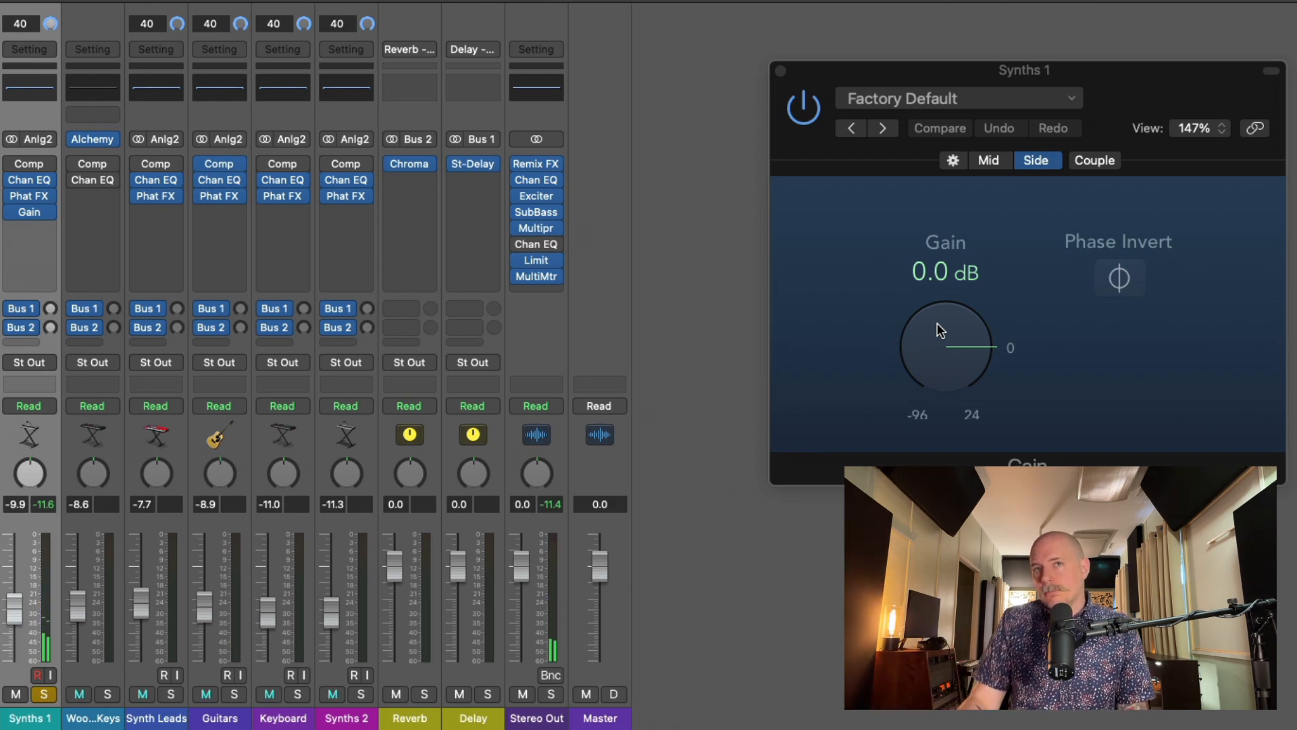
pyautogui.moveTo(939, 322); pyautogui.dragTo(941, 322)
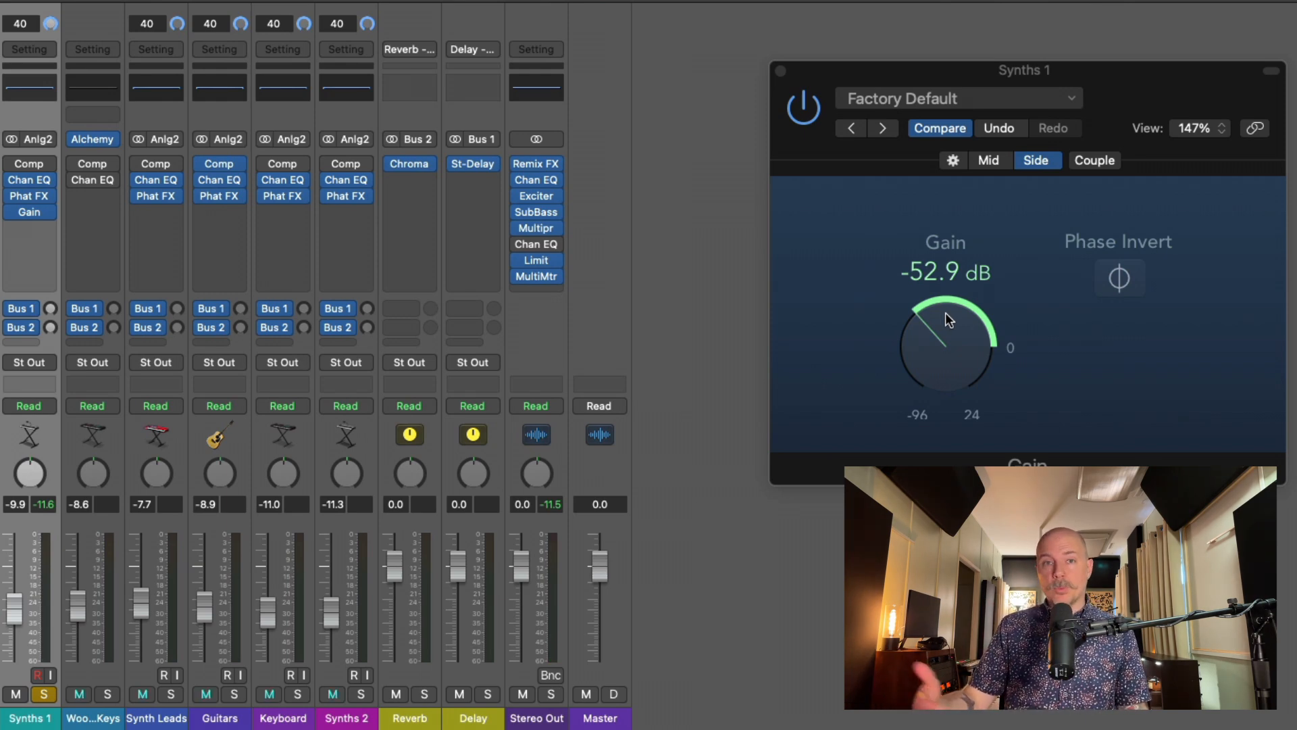
pyautogui.keyDown('alt'); pyautogui.click(949, 313); pyautogui.keyUp('alt')
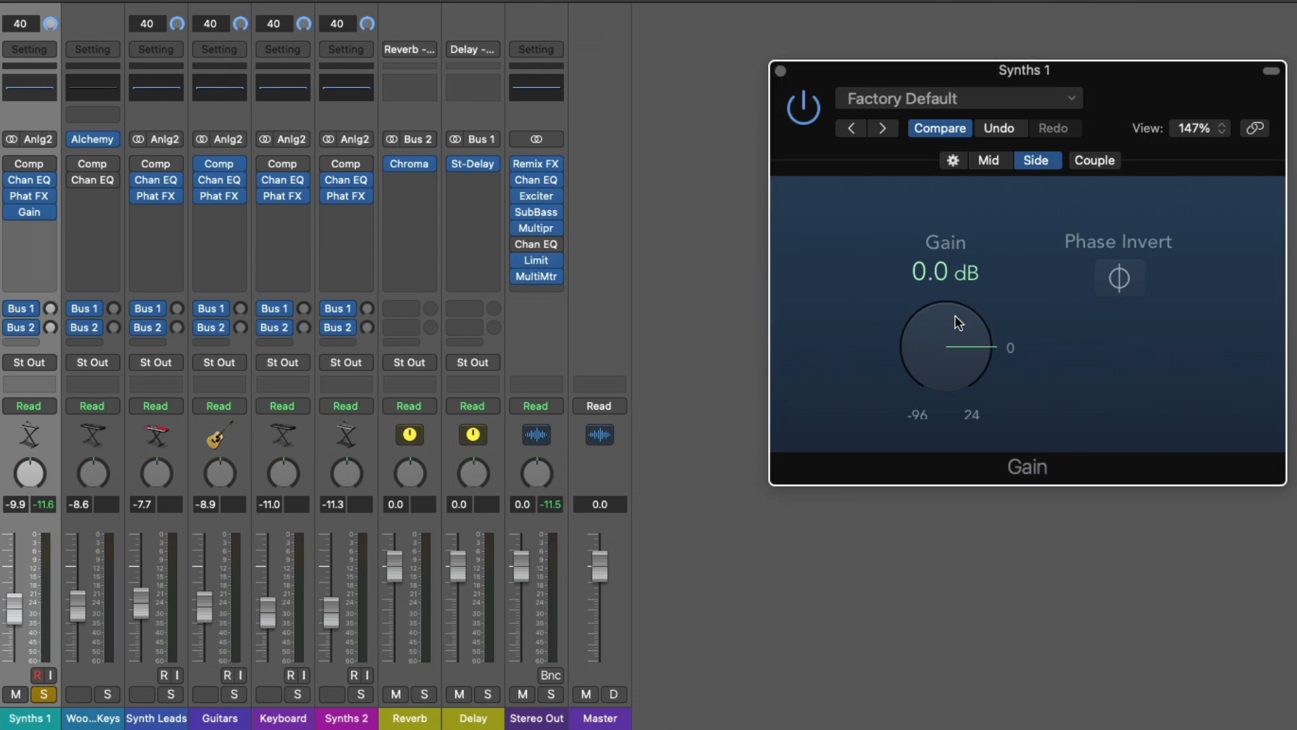
pyautogui.moveTo(954, 322); pyautogui.dragTo(954, 315)
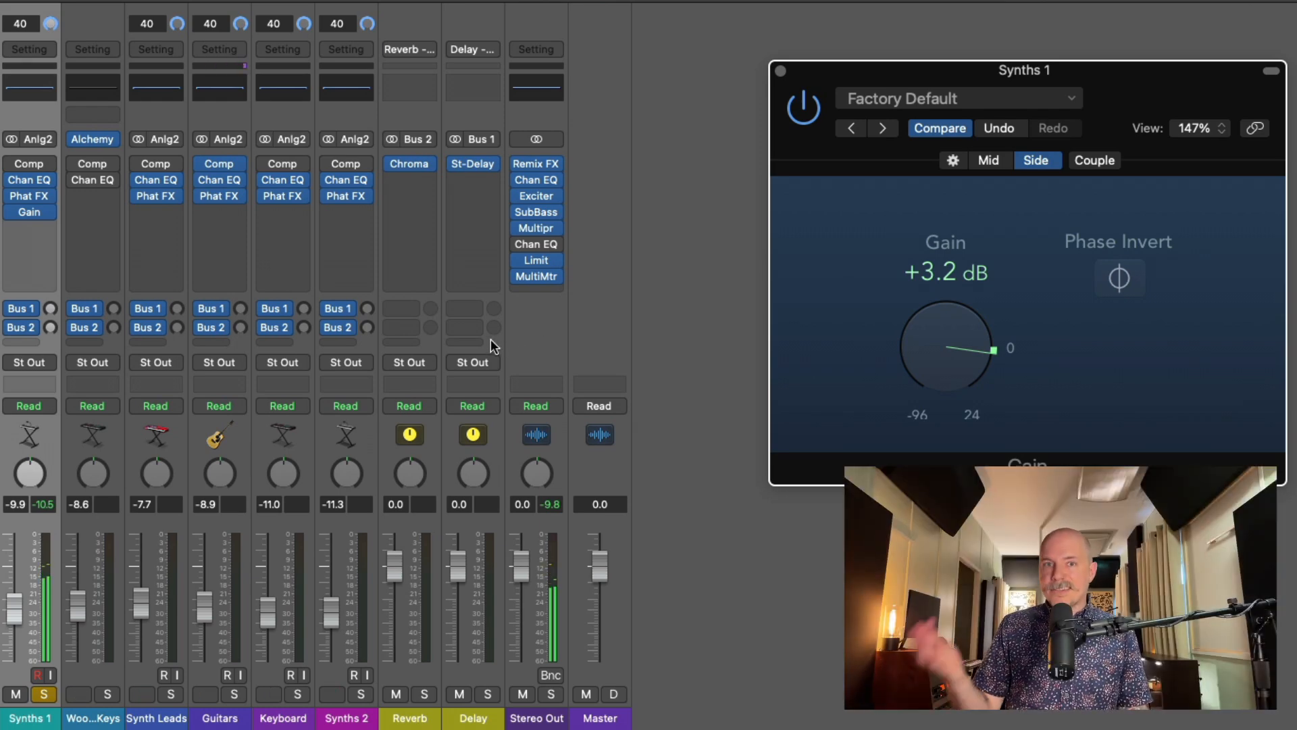
# Insert a Correlation Meter after the Gain on Synths 1 and arrange both plug-in windows one above the other.
pyautogui.click(30, 228)
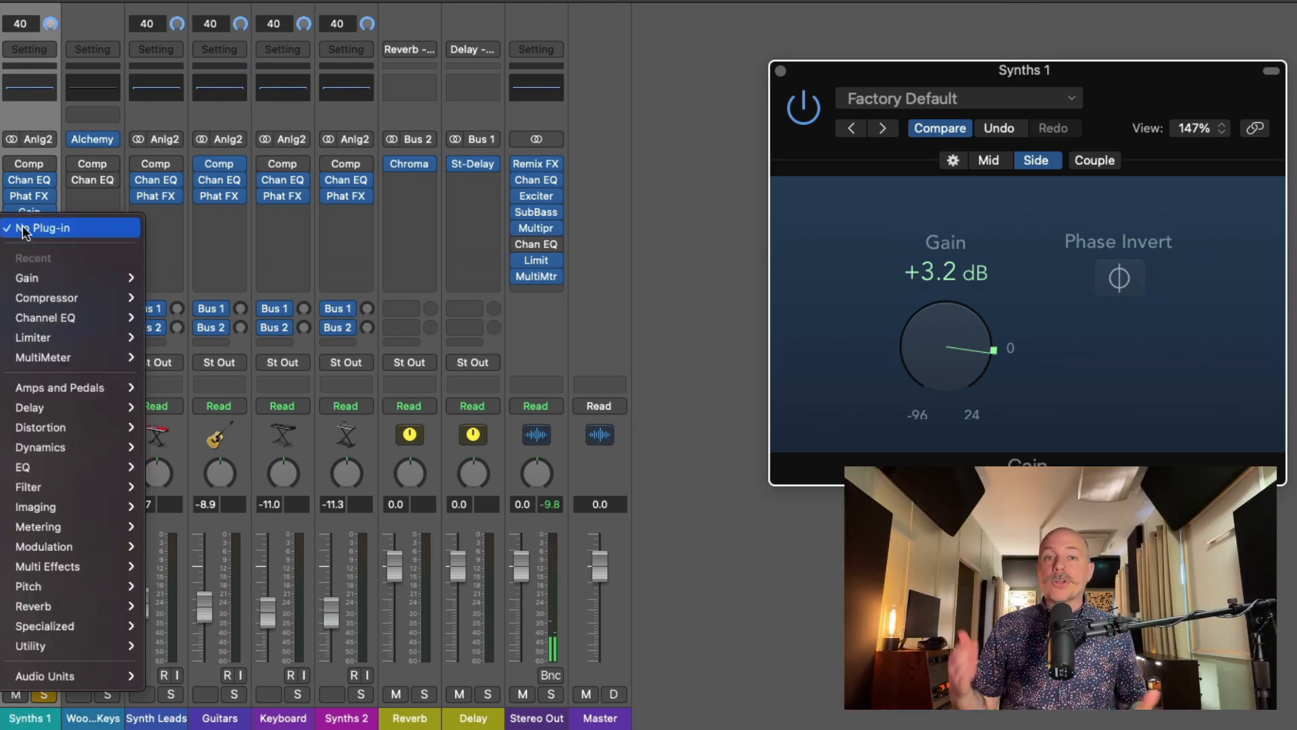
pyautogui.moveTo(87, 526)
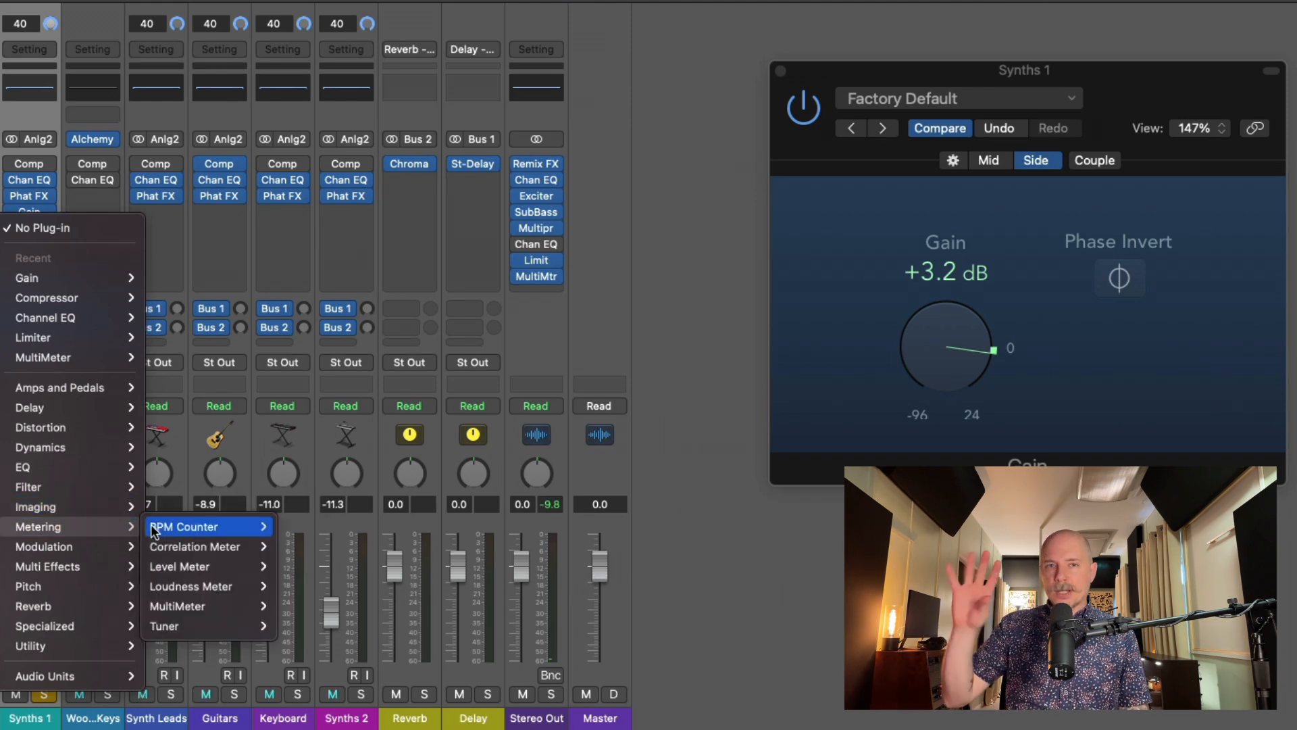
pyautogui.click(162, 542)
pyautogui.moveTo(513, 58); pyautogui.dragTo(746, 429)
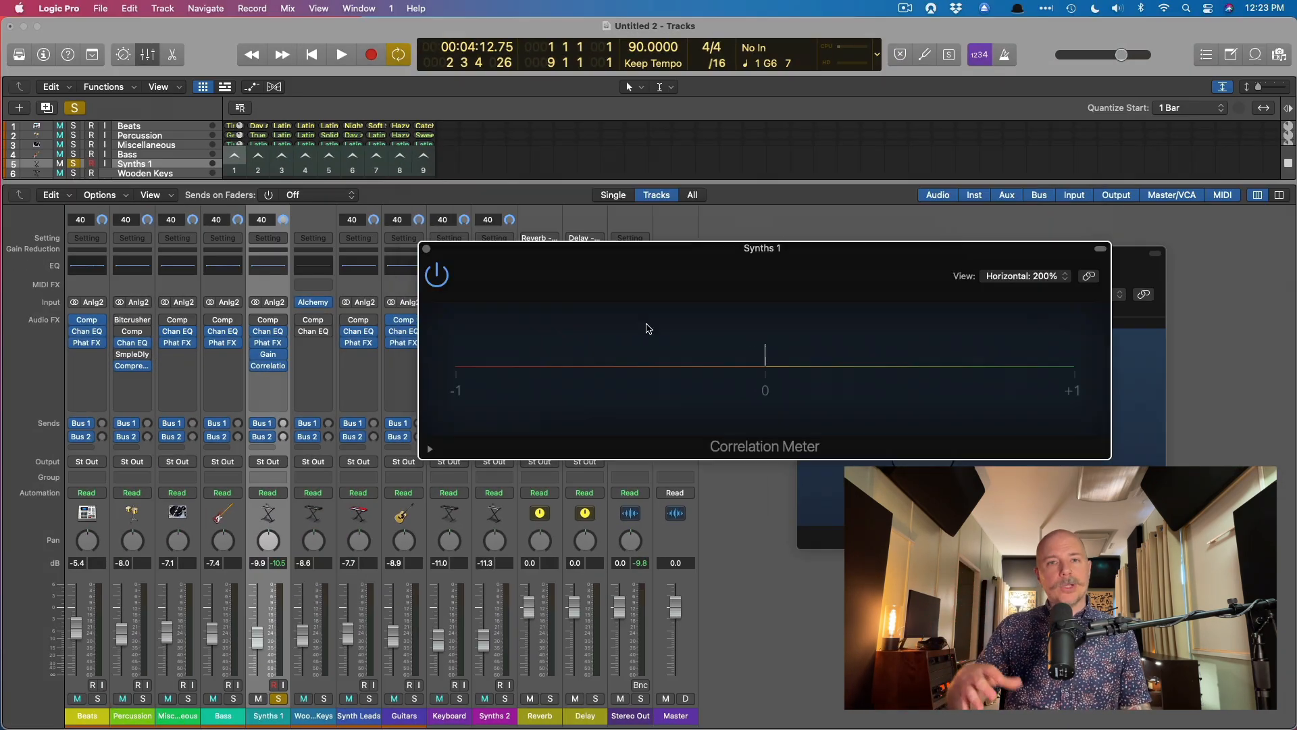
pyautogui.moveTo(908, 262); pyautogui.dragTo(741, 133)
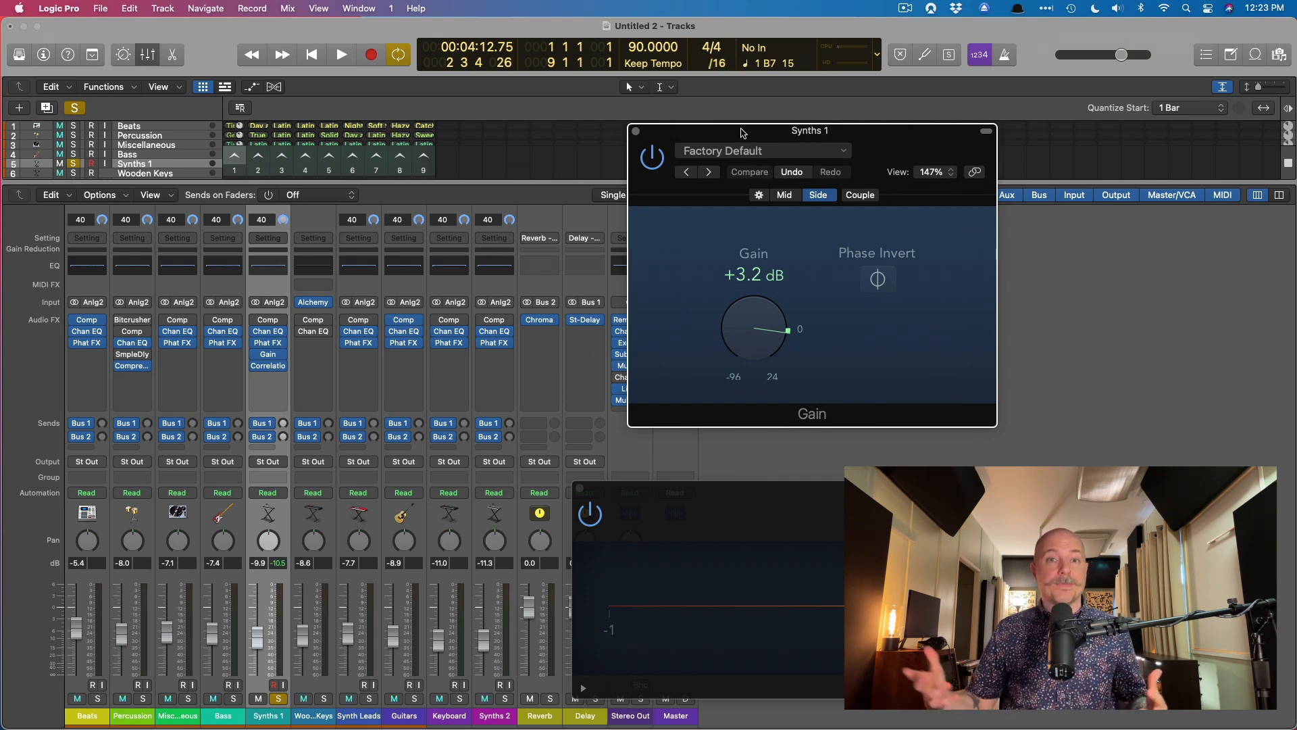
# Play Synths 1 briefly to check the Correlation Meter, stop playback, and reset the Side gain to 0 dB.
pyautogui.press('space')
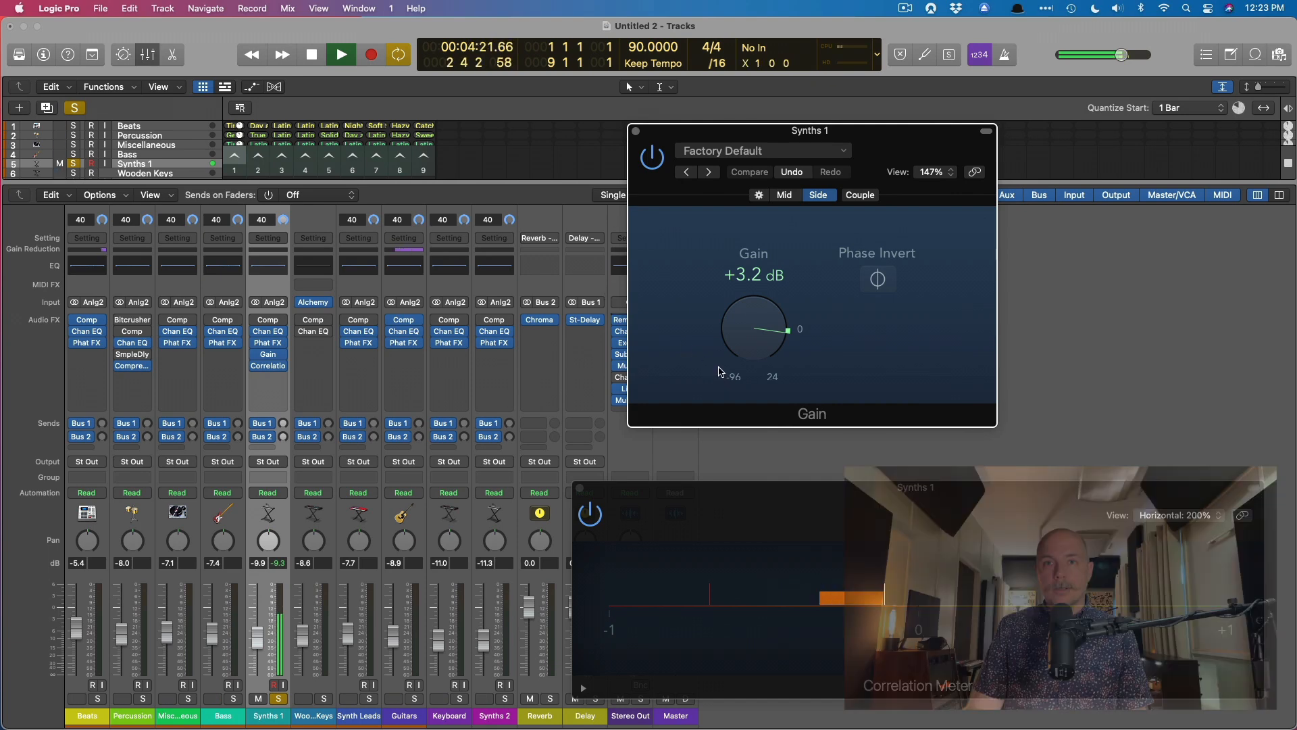
pyautogui.press('space')
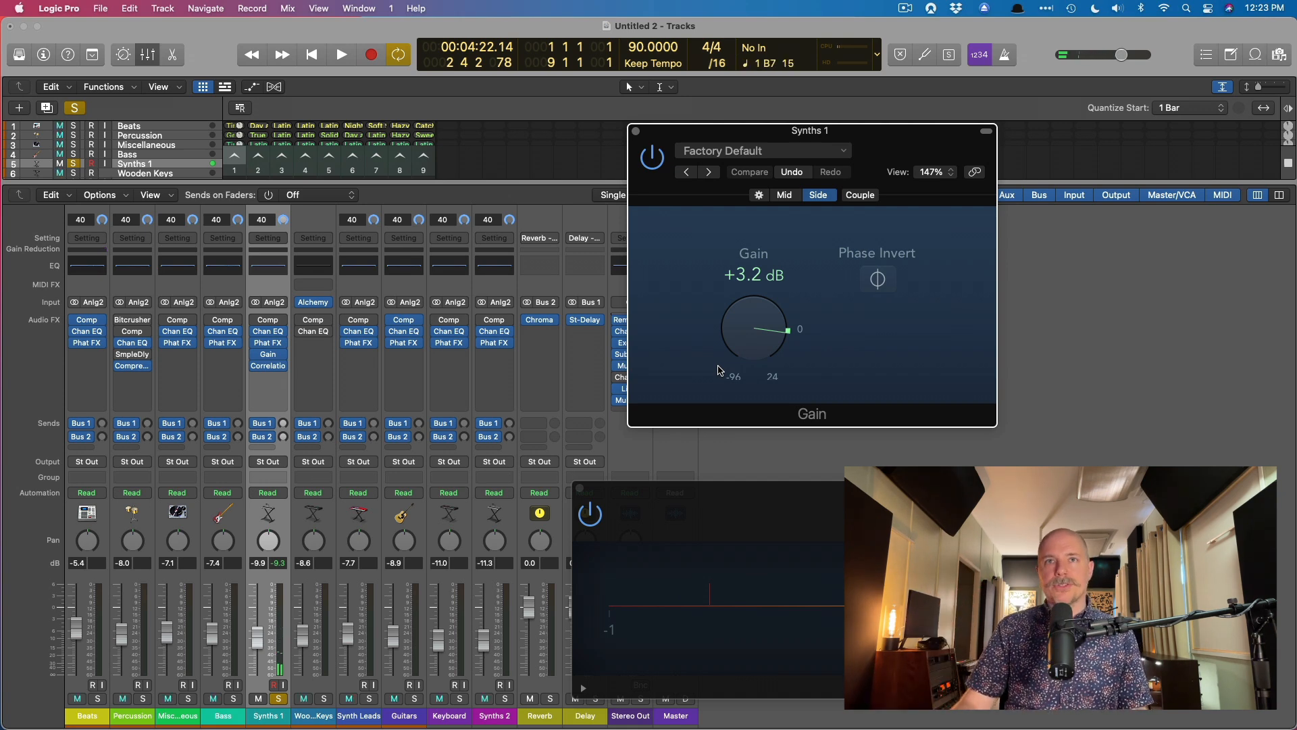
pyautogui.keyDown('alt'); pyautogui.click(758, 343); pyautogui.keyUp('alt')
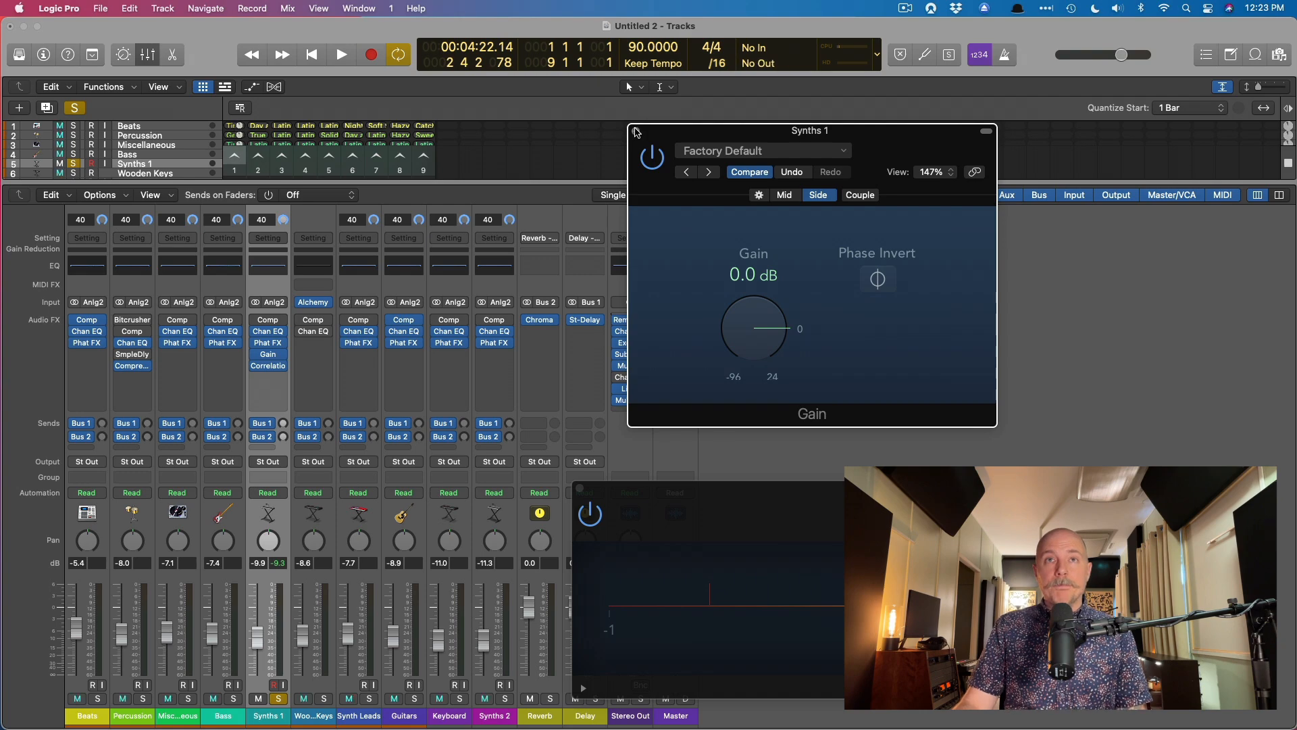
# Close the Gain and Correlation Meter windows, bypass the Gain on Synths 1, and move the Correlation Meter down to free a slot.
pyautogui.click(636, 131)
pyautogui.click(579, 489)
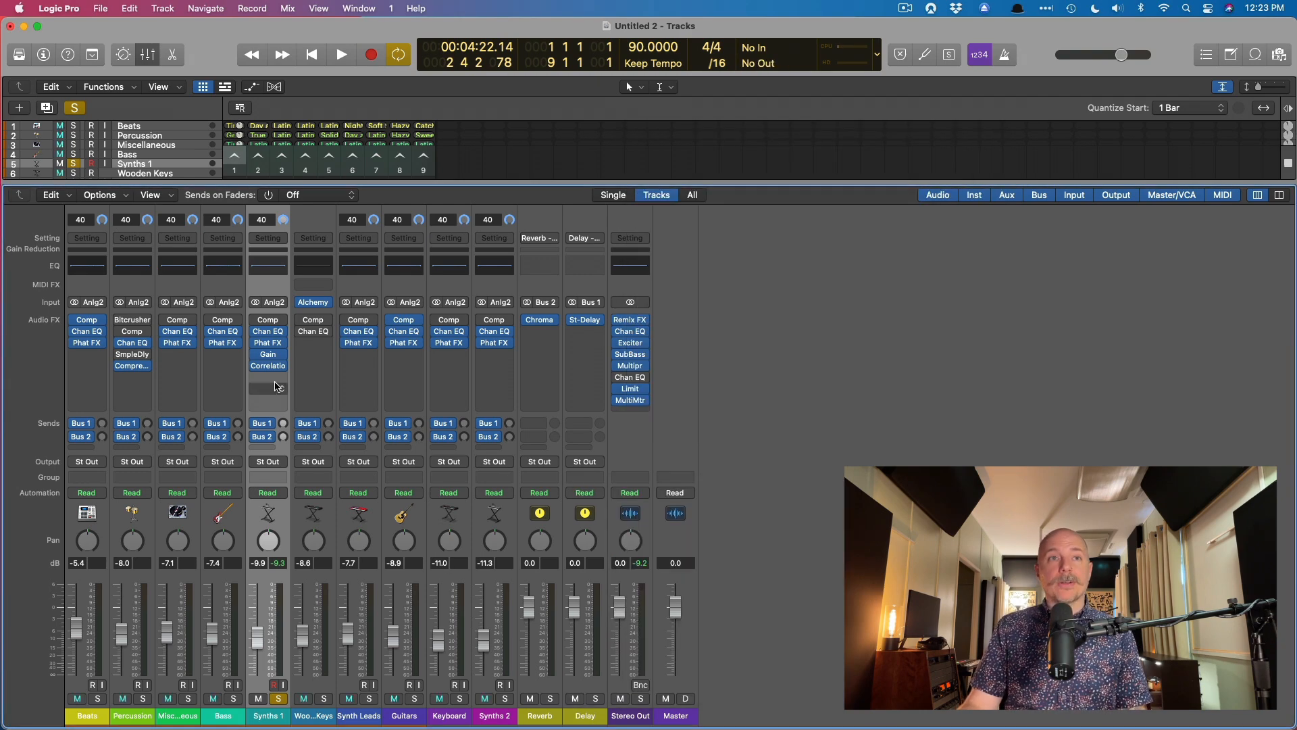
pyautogui.click(255, 355)
pyautogui.moveTo(270, 367); pyautogui.dragTo(270, 385)
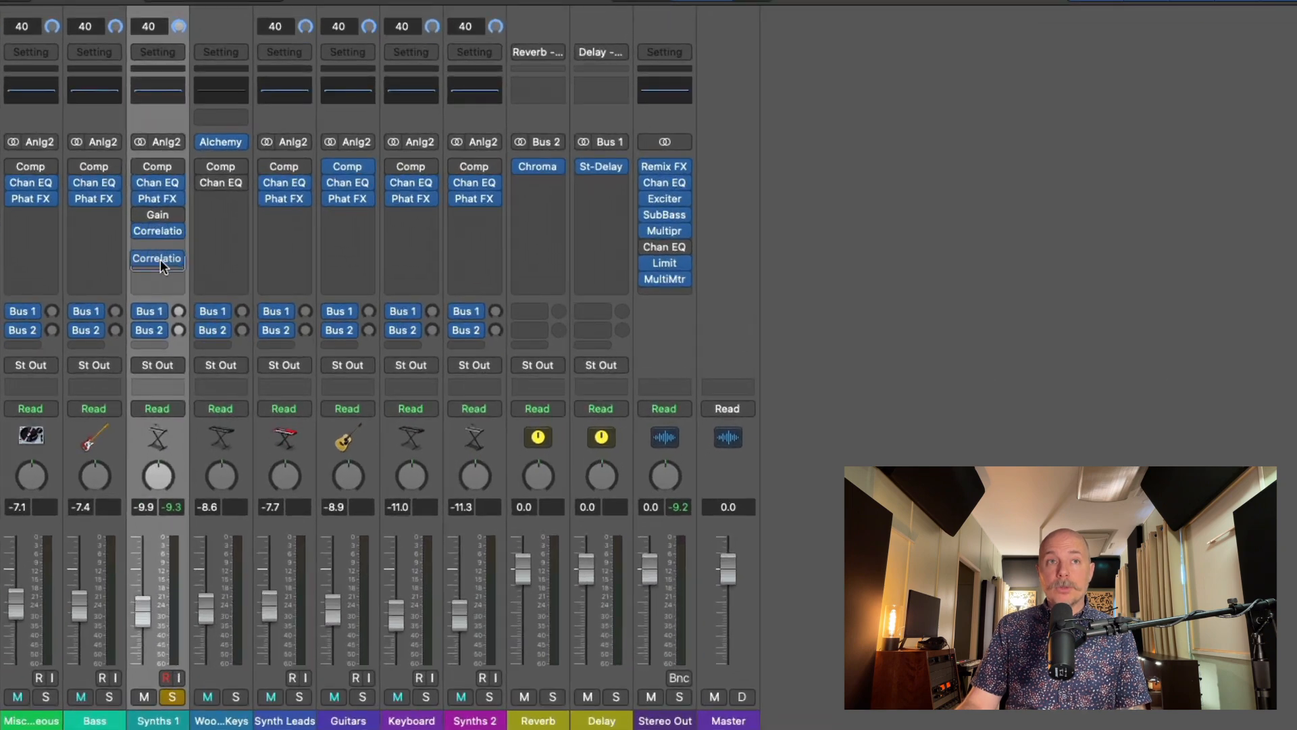
pyautogui.moveTo(160, 260); pyautogui.dragTo(160, 260)
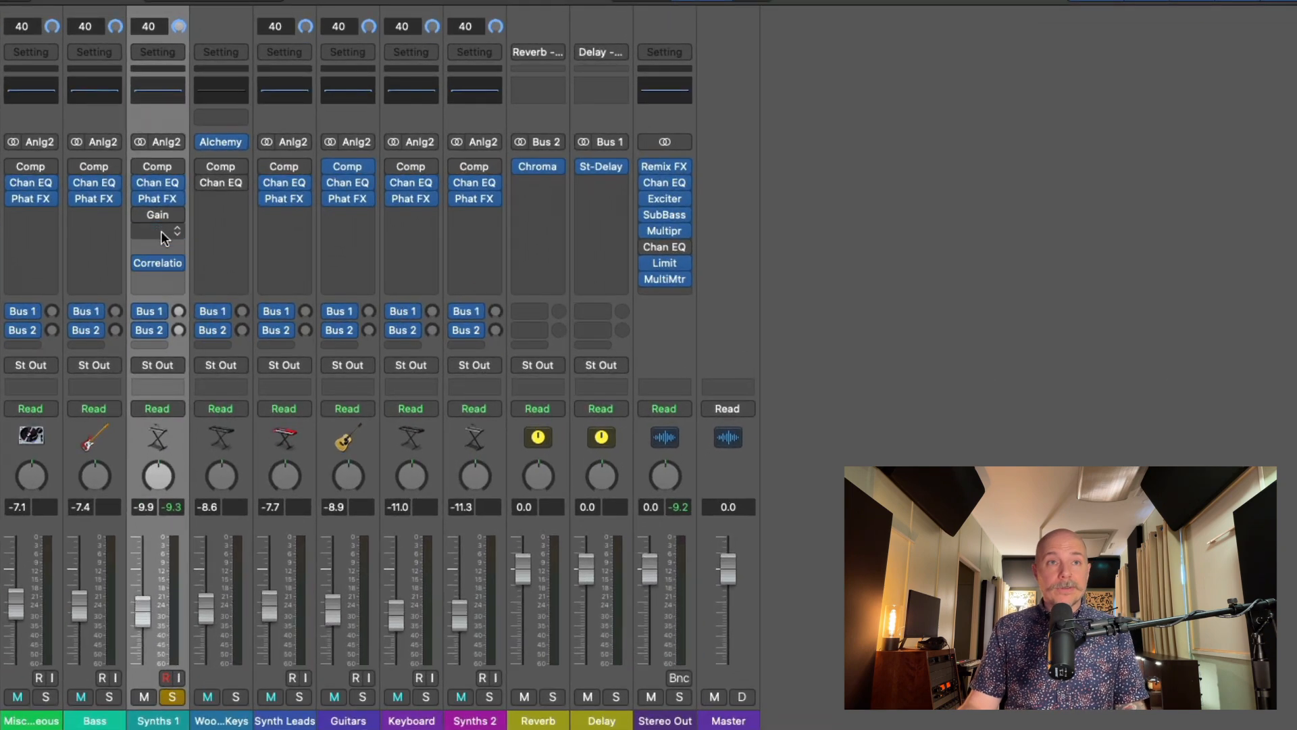
# Insert a Dual Mono Pitch Shifter between the Gain and Correlation Meter on Synths 1, switch it to Mid/Side, and show its Mid controls.
pyautogui.click(161, 232)
pyautogui.moveTo(196, 586)
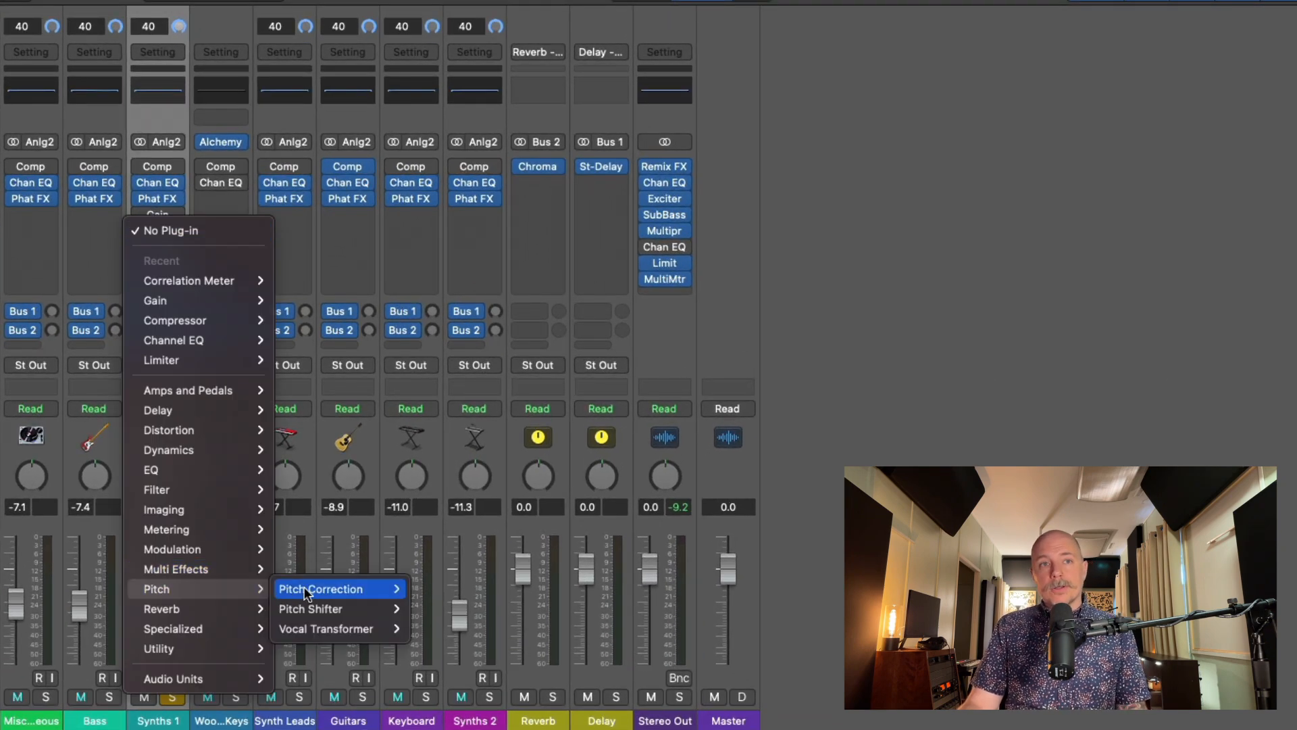
pyautogui.moveTo(326, 610)
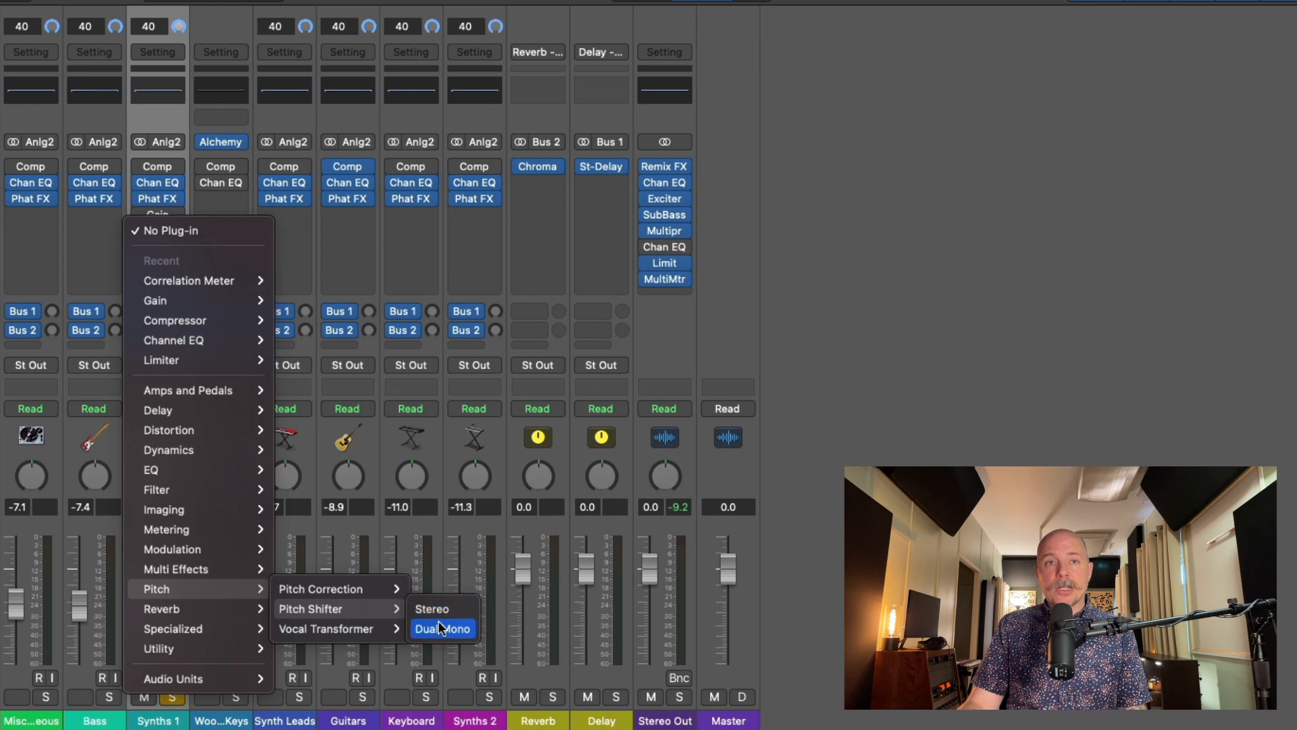
pyautogui.click(439, 628)
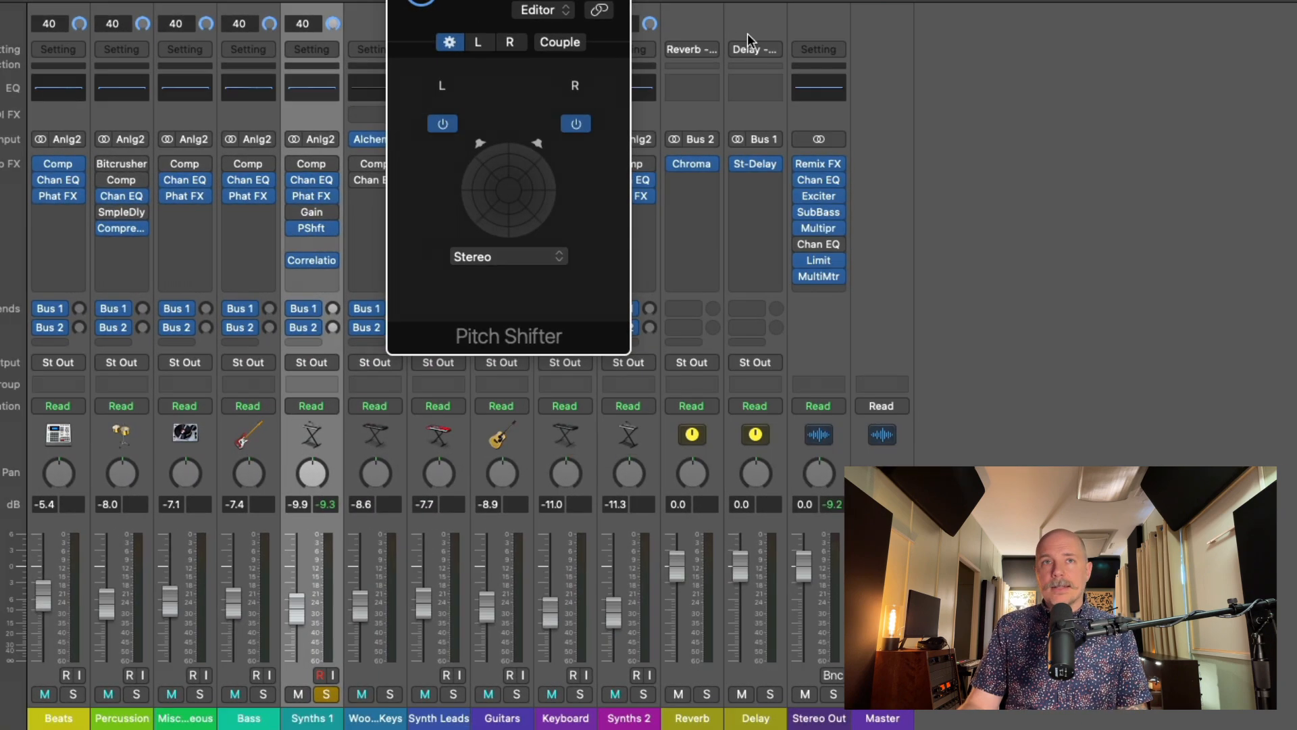
pyautogui.click(476, 255)
pyautogui.click(484, 276)
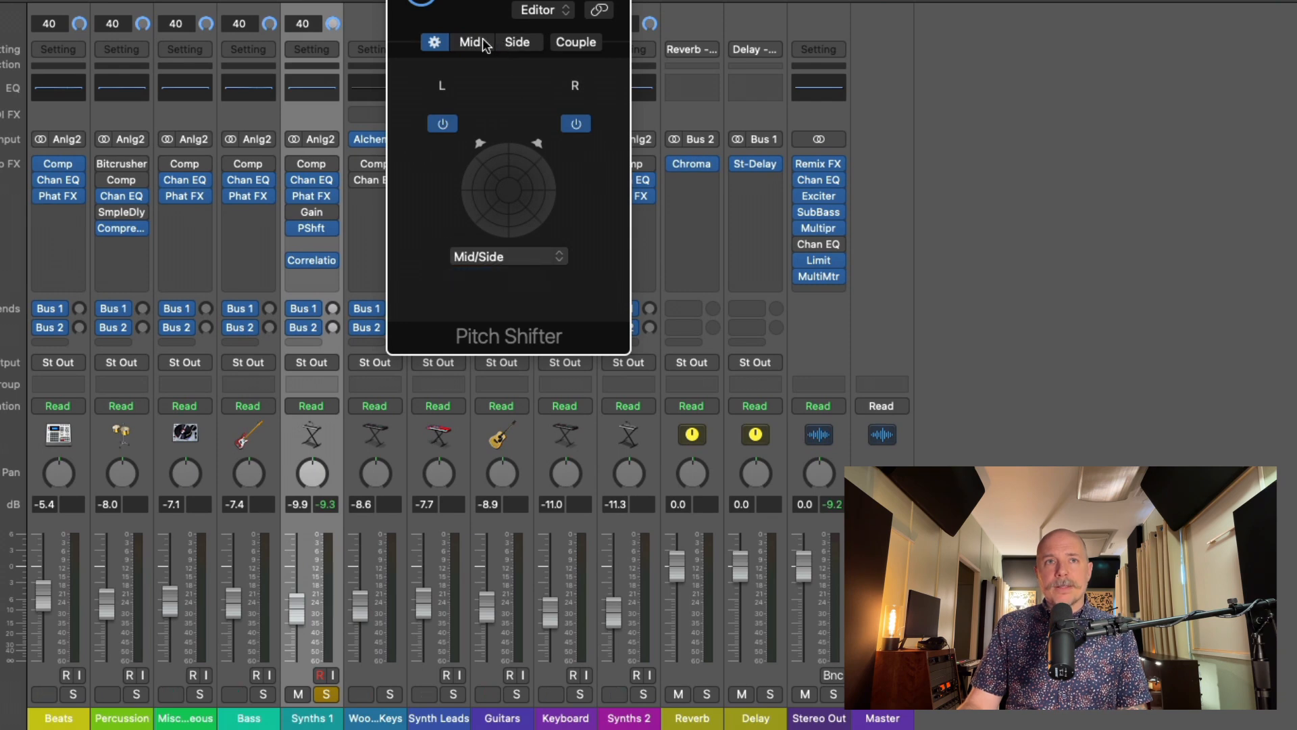
pyautogui.click(485, 42)
# Set Semi Tones to 0 and Mix to 100% with Mid and Side coupled, and set only the Mid's Mix to 0%.
pyautogui.click(869, 42)
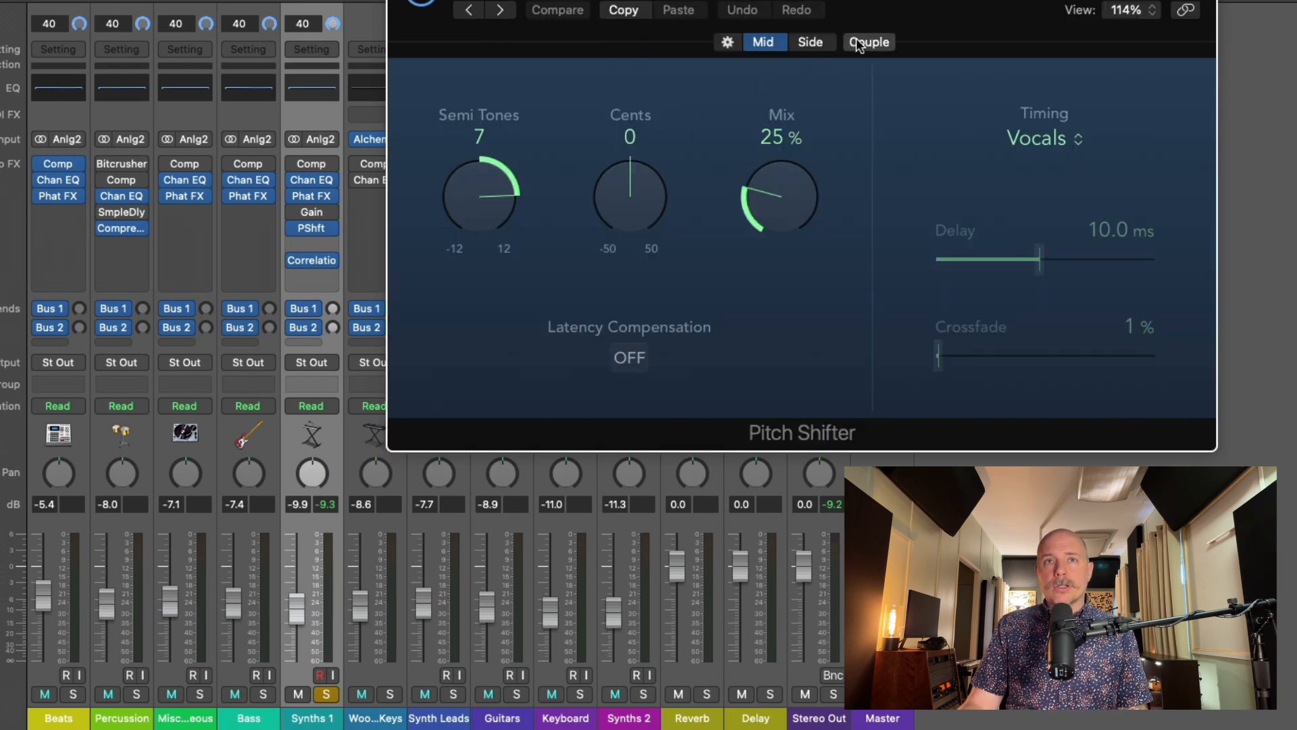
pyautogui.keyDown('alt'); pyautogui.click(477, 181); pyautogui.keyUp('alt')
pyautogui.moveTo(781, 209); pyautogui.dragTo(778, 165)
pyautogui.click(857, 47)
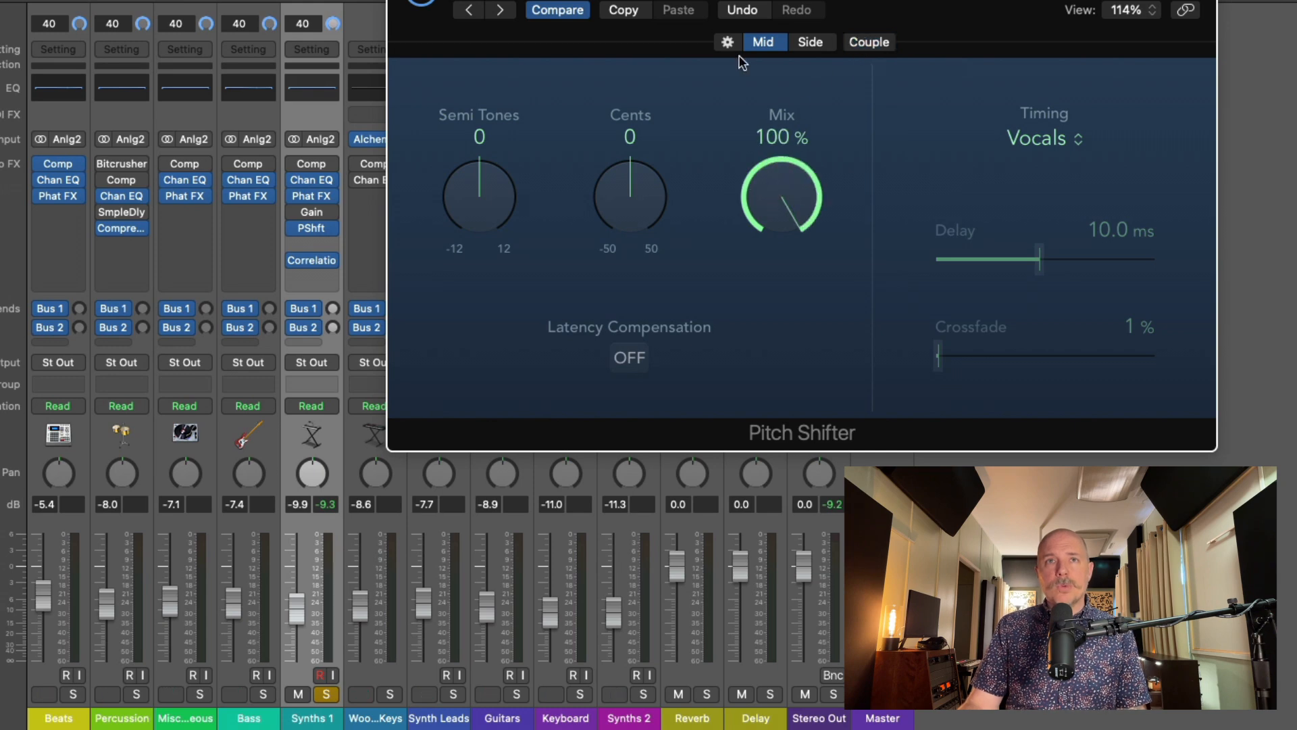
pyautogui.moveTo(788, 200); pyautogui.dragTo(788, 226)
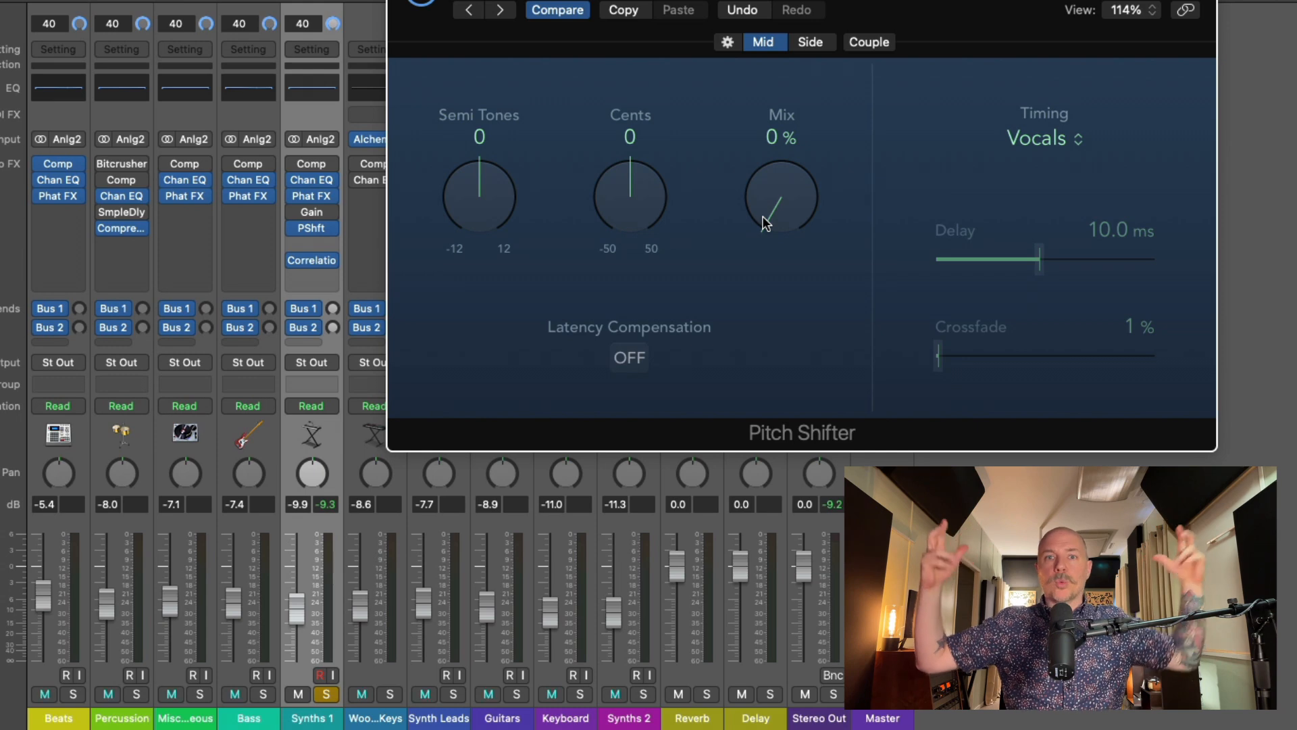
# Turn on the Pitch Shifter's Latency Compensation and set its Timing to Pitch Tracking with Mid and Side coupled.
pyautogui.click(868, 42)
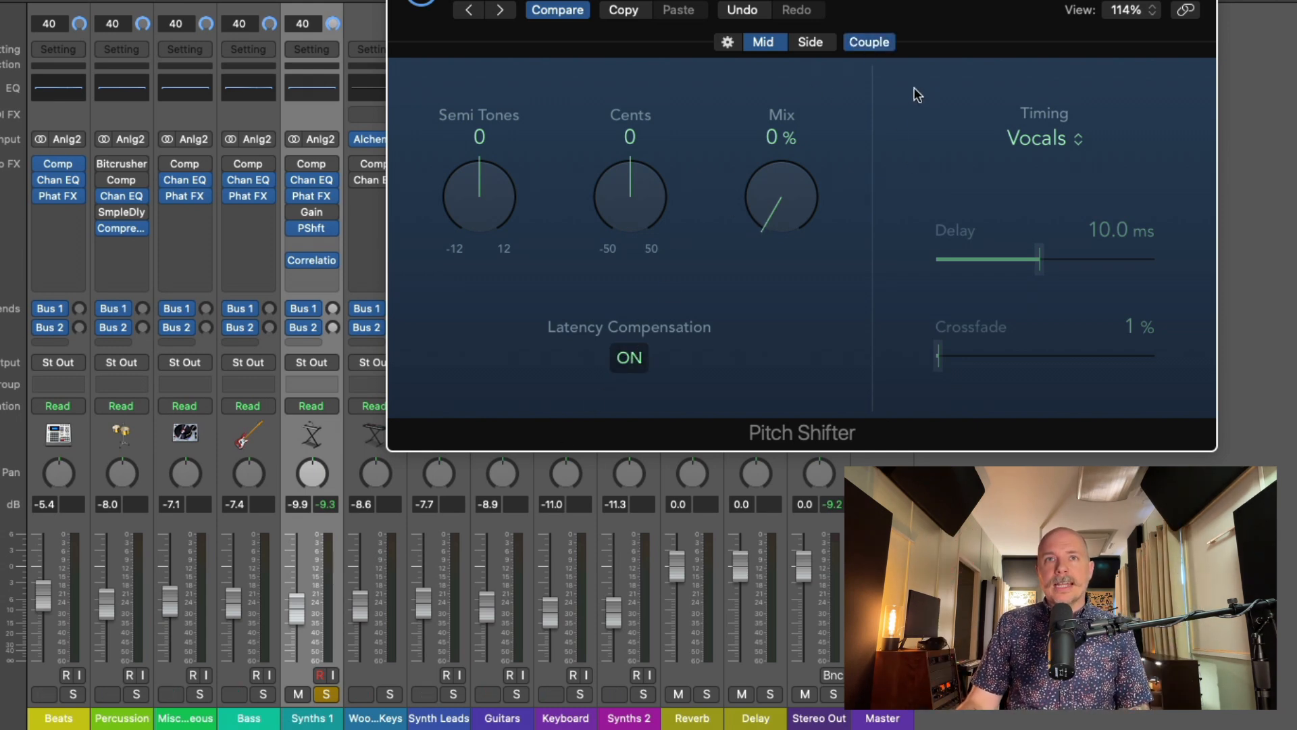
pyautogui.click(1033, 138)
pyautogui.click(1024, 208)
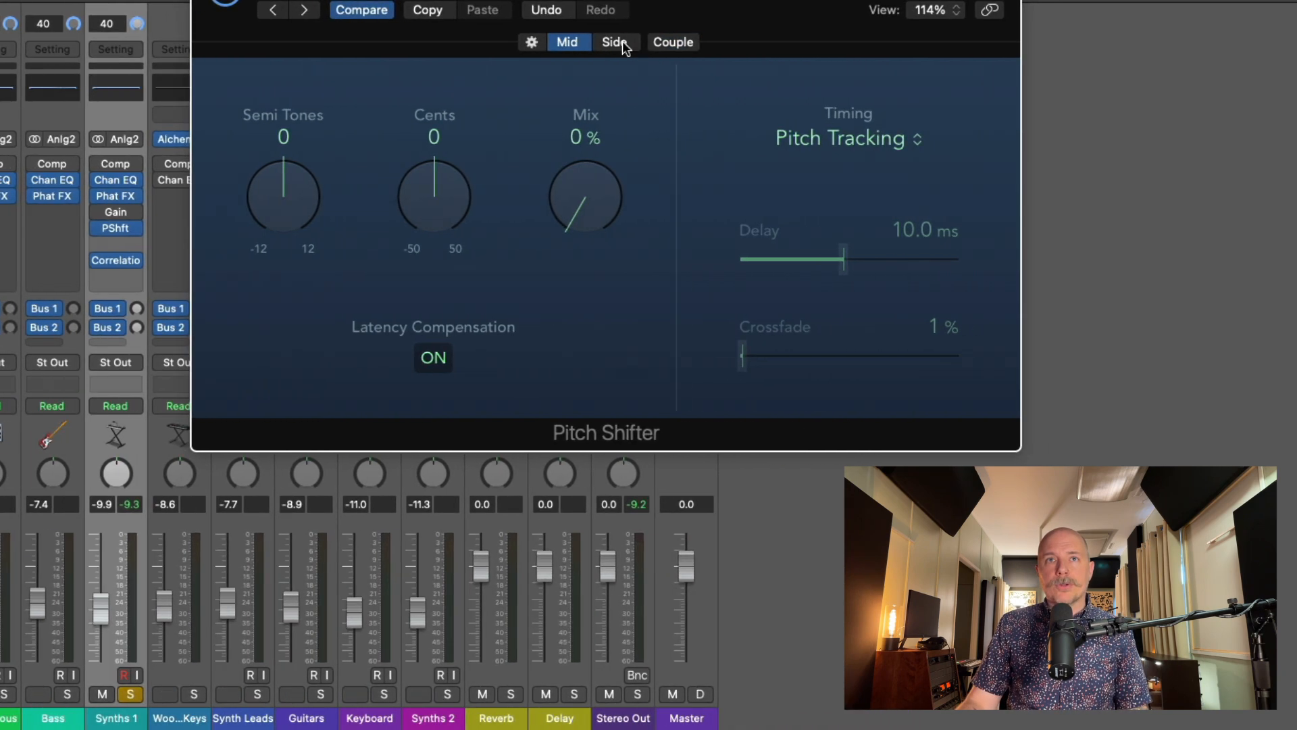
# Show the Pitch Shifter's Side controls with the whole window in view, and raise Semi Tones to 12 during playback.
pyautogui.click(818, 42)
pyautogui.moveTo(941, 0); pyautogui.dragTo(1214, 77)
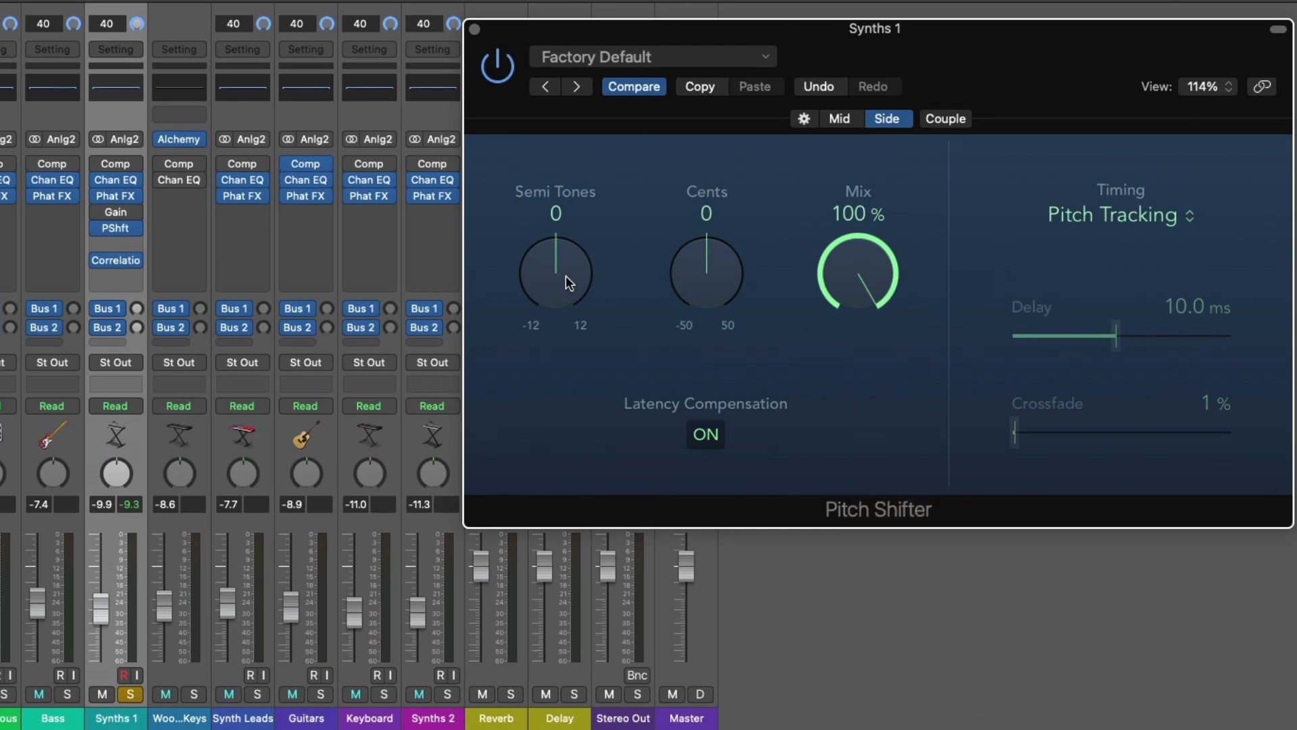
pyautogui.press('space')
pyautogui.moveTo(565, 274); pyautogui.dragTo(557, 123)
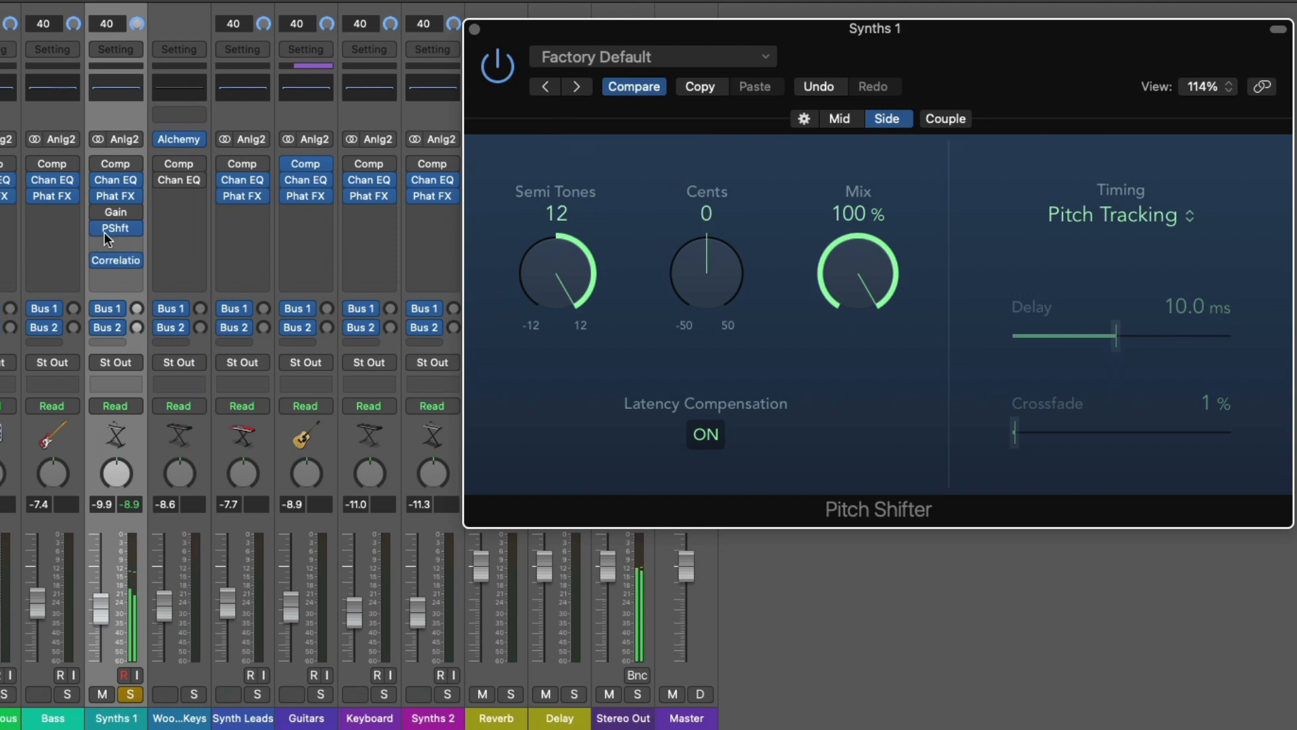
# Compare Synths 1 with the Pitch Shifter bypassed and active, and check phase in the Correlation Meter placed below its window.
pyautogui.click(499, 68)
pyautogui.click(499, 68)
pyautogui.click(103, 263)
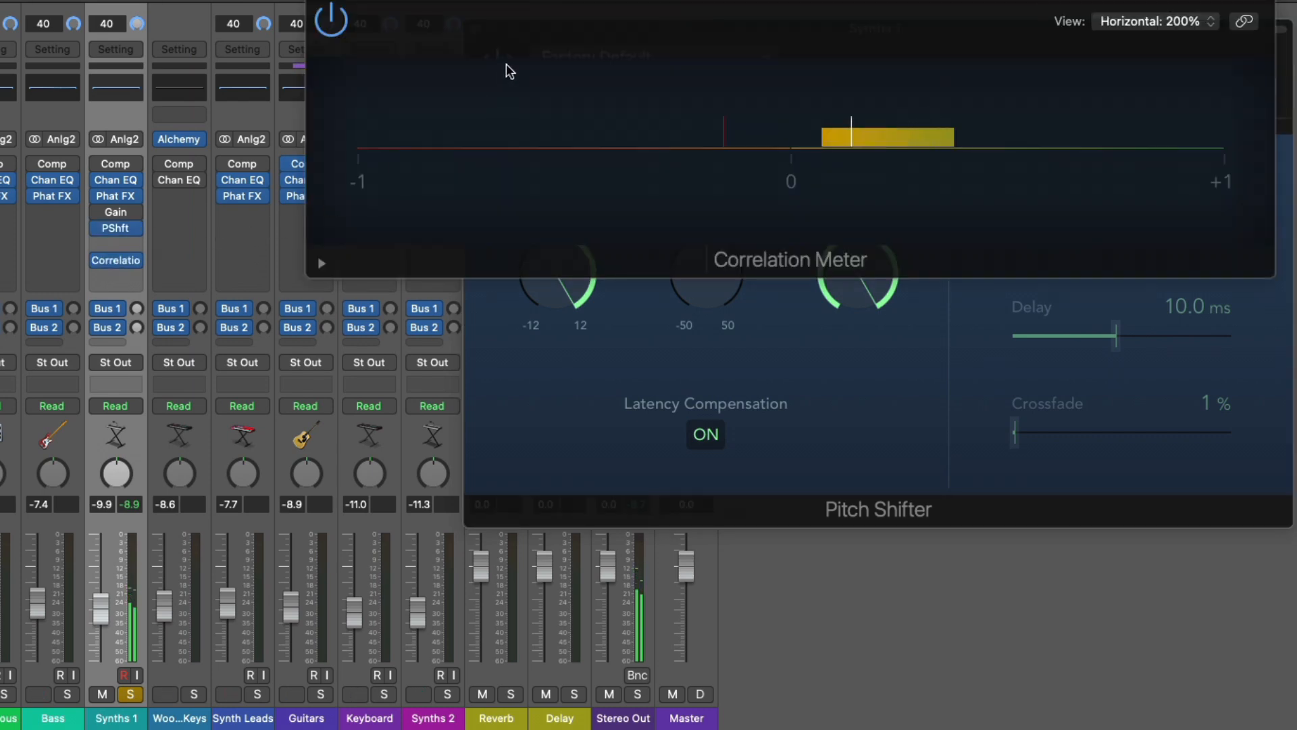
pyautogui.moveTo(529, 11); pyautogui.dragTo(660, 292)
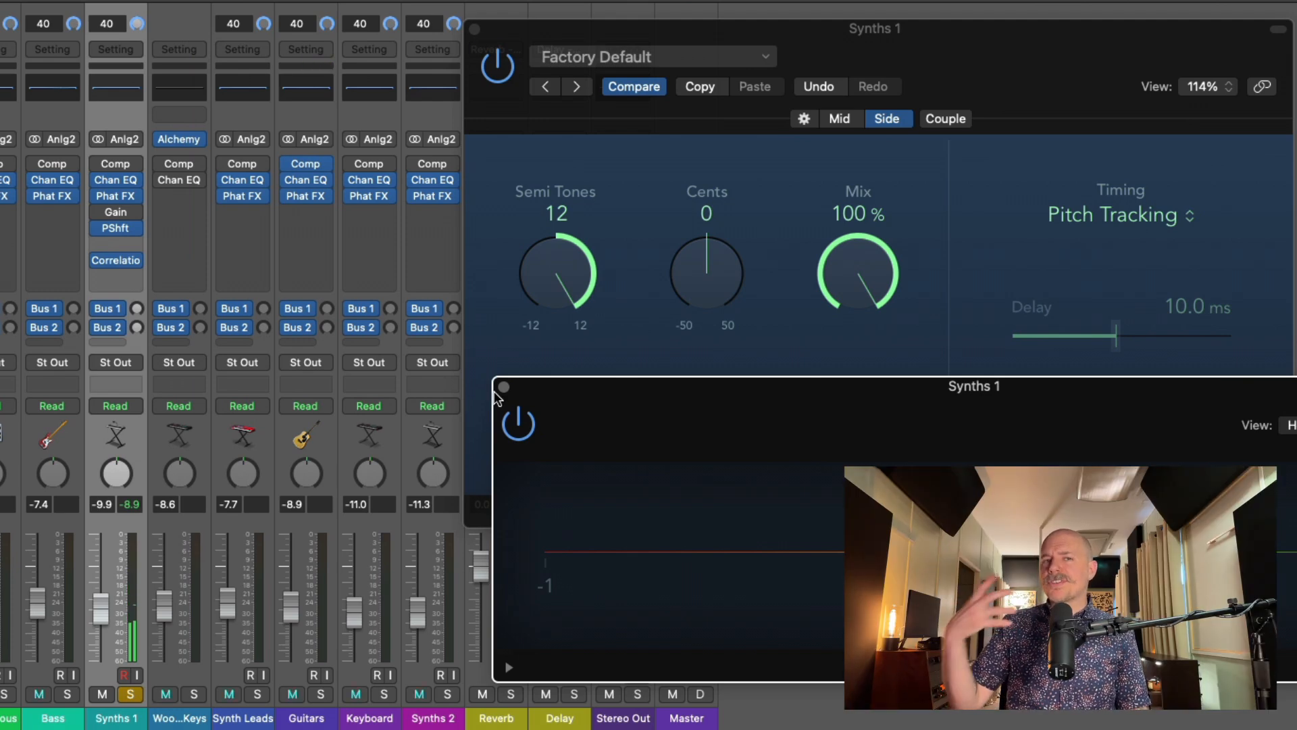
# Move the Gain on Synths 1 below the Pitch Shifter, turn it back on, and show its Side controls.
pyautogui.moveTo(123, 216)
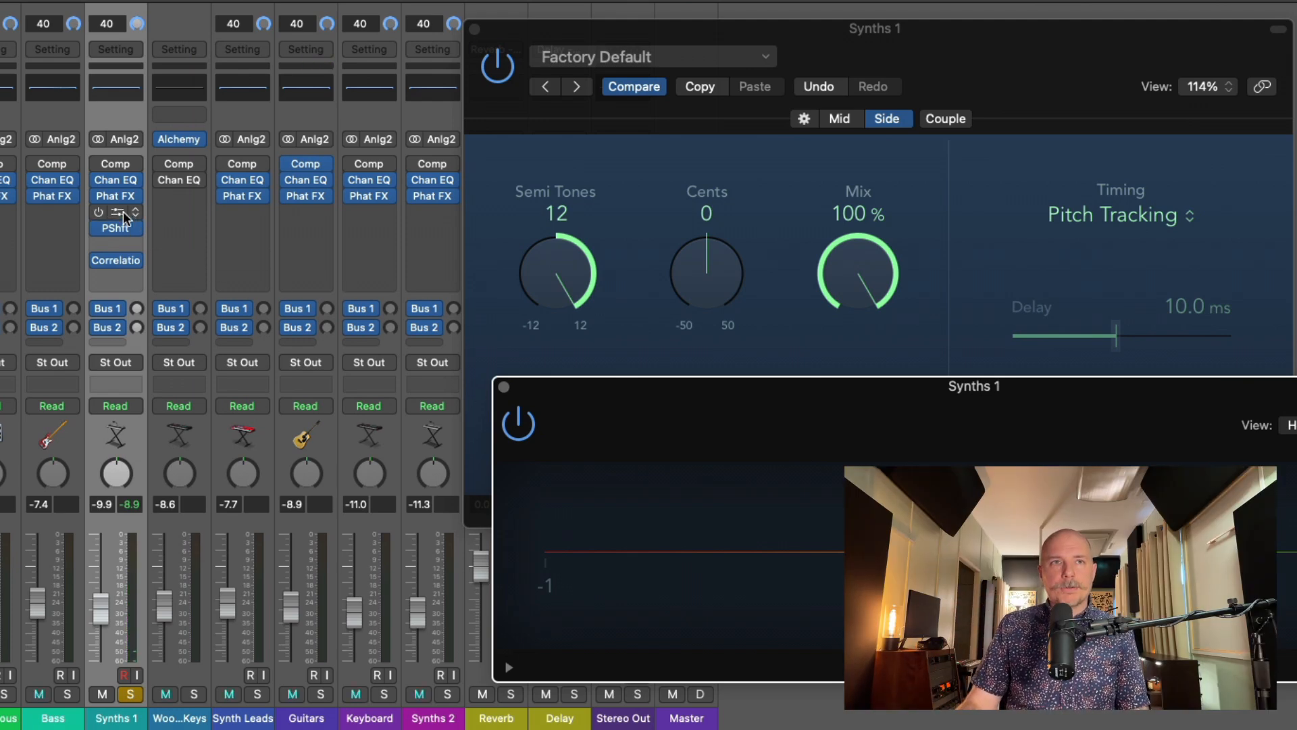
pyautogui.moveTo(117, 220); pyautogui.dragTo(117, 245)
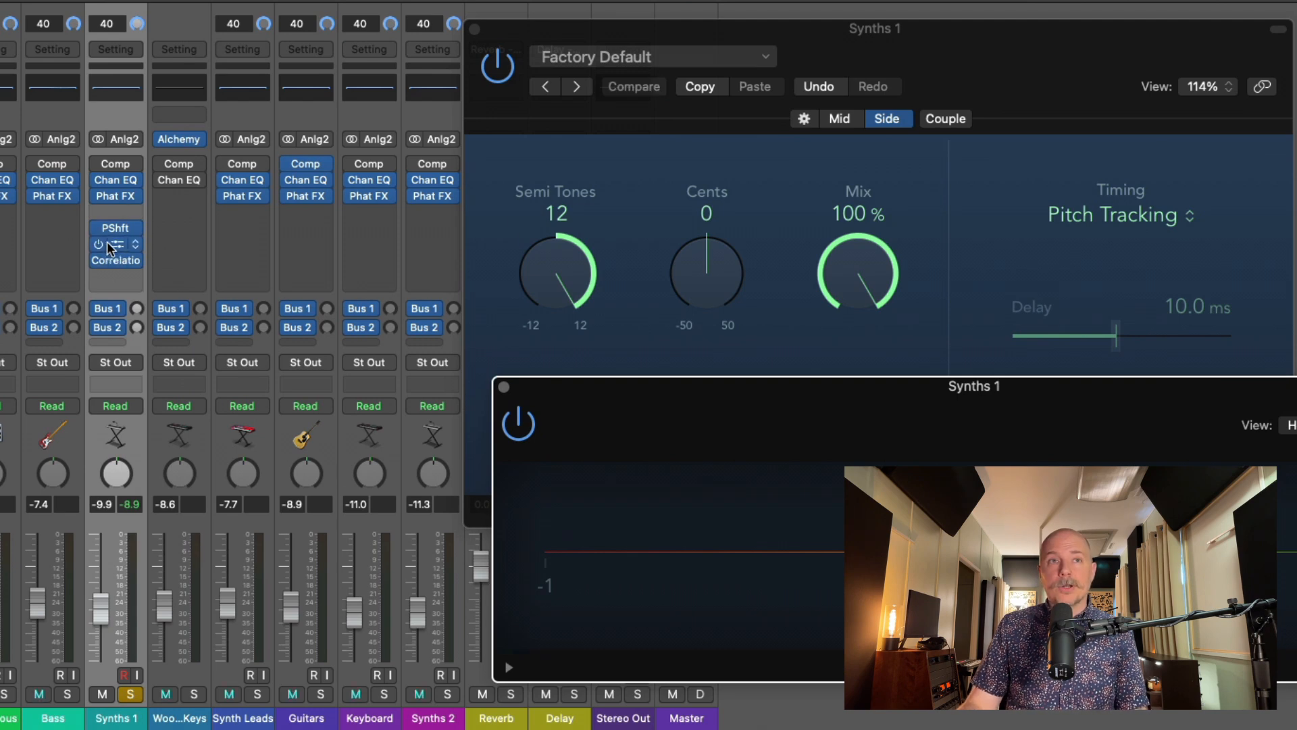
pyautogui.click(112, 246)
pyautogui.click(573, 74)
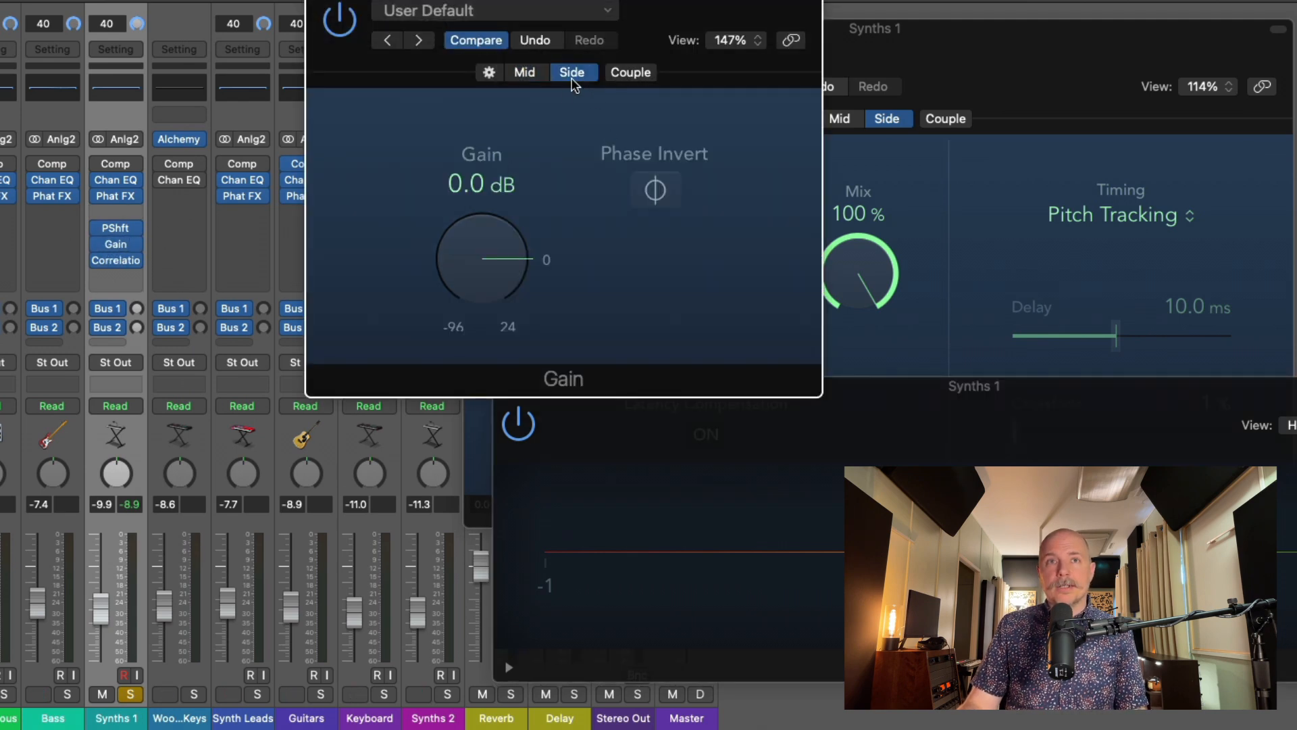
pyautogui.moveTo(549, 3); pyautogui.dragTo(538, 0)
# Lower the Side gain to -2.4 dB during playback and compare the sound with the Gain bypassed and active.
pyautogui.scroll(-5, 477, 249)
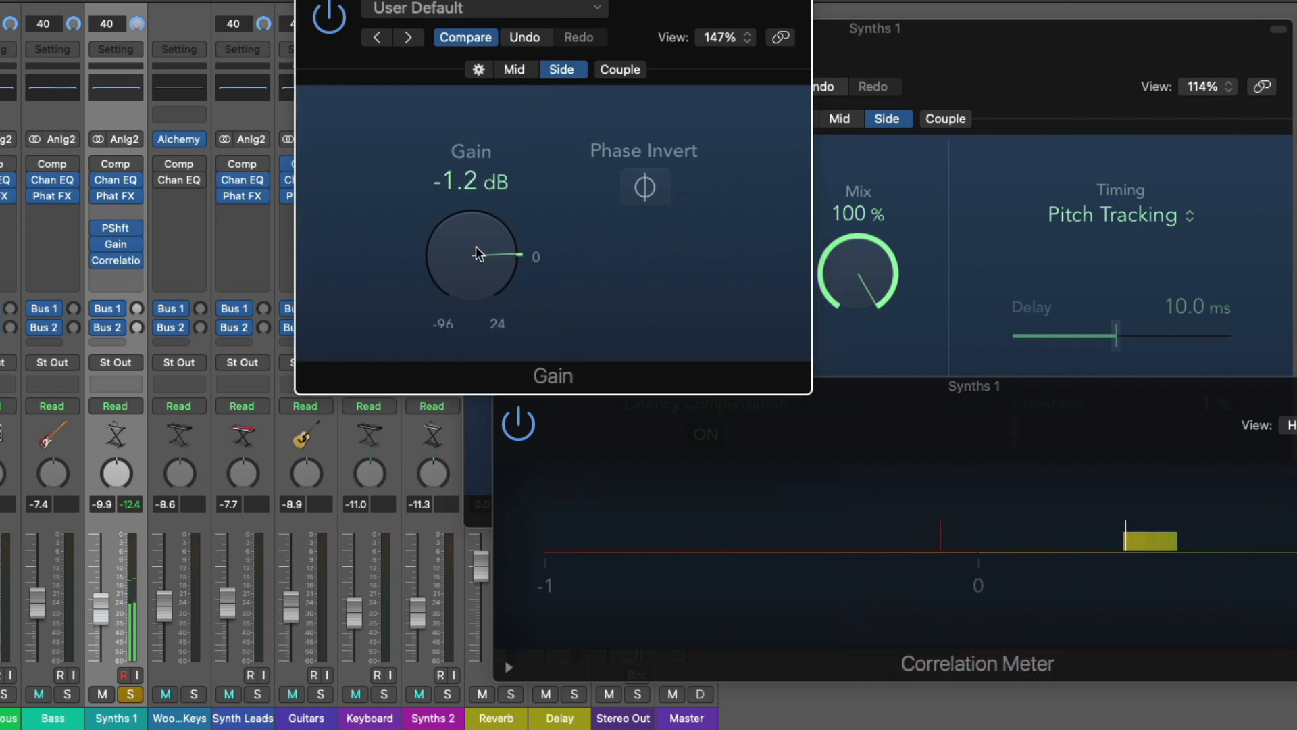
pyautogui.scroll(-4, 475, 249)
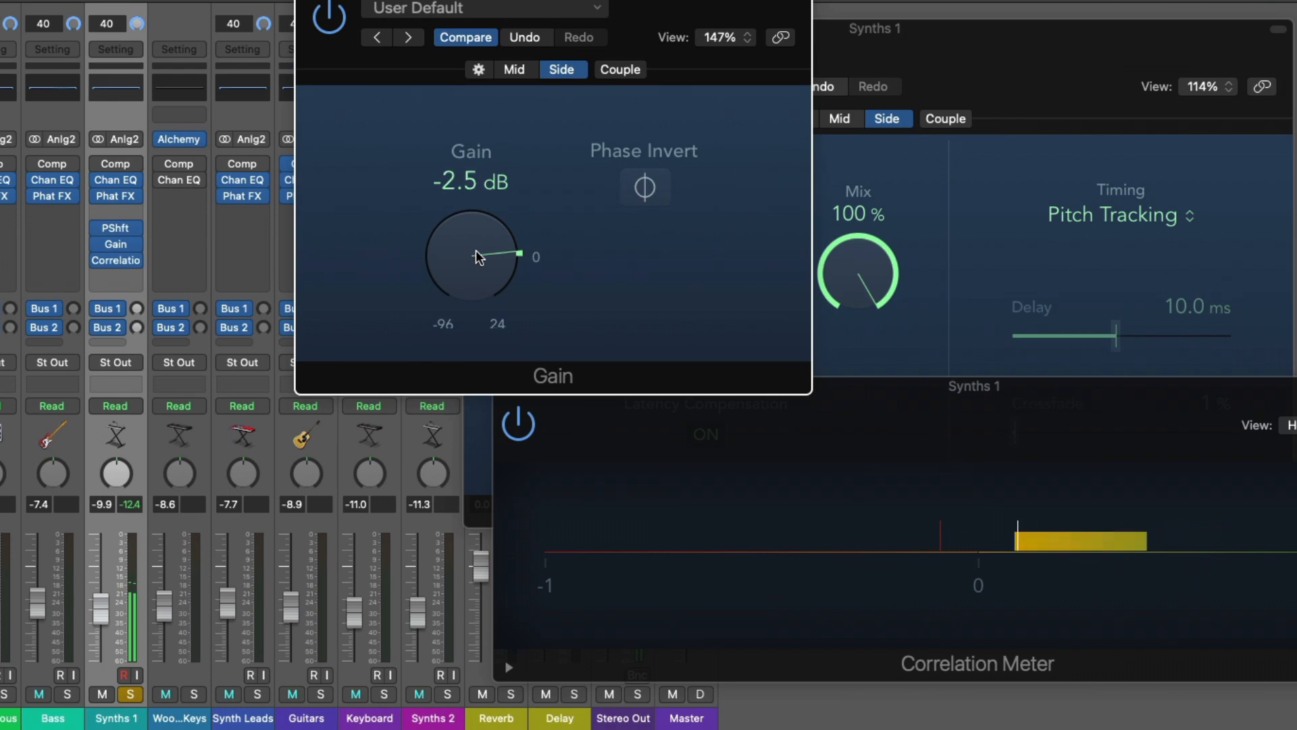
pyautogui.scroll(1, 477, 250)
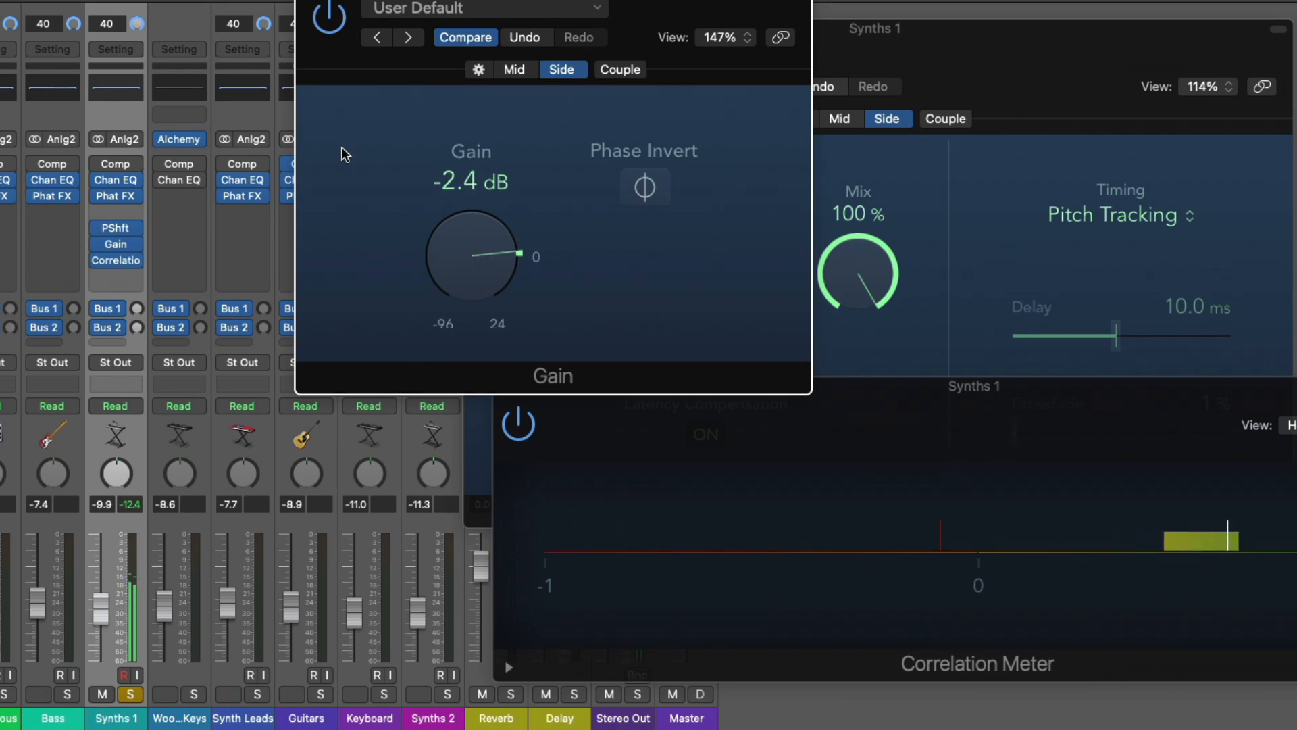
pyautogui.click(325, 16)
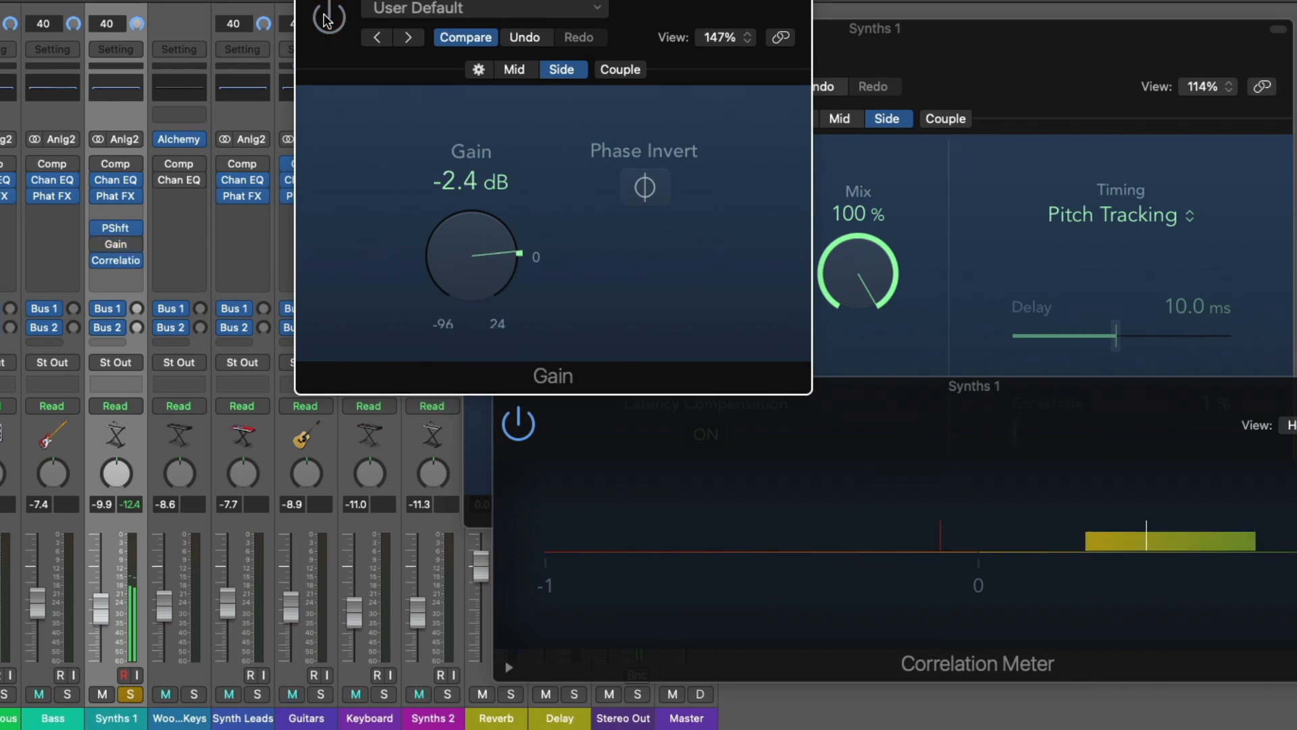
pyautogui.click(327, 17)
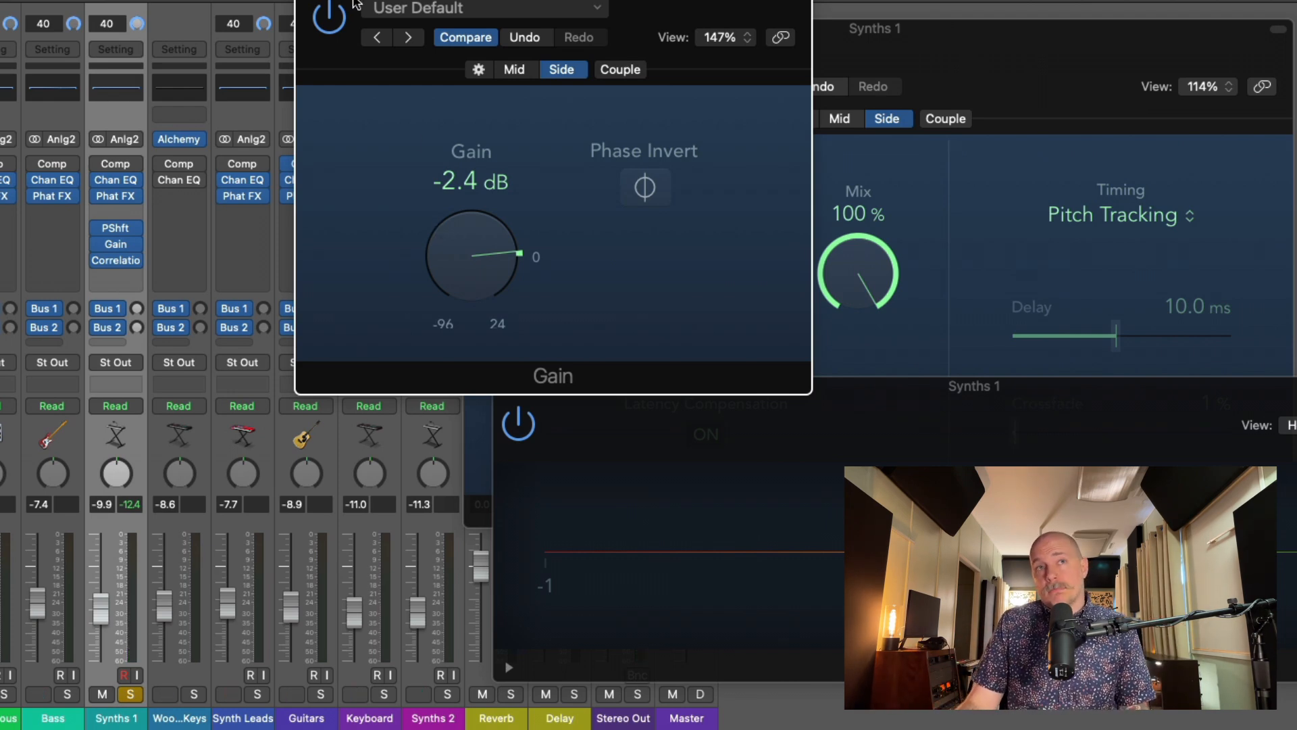
# Hide all plug-in windows, solo only the Guitars channel, and play it back.
pyautogui.press('v')
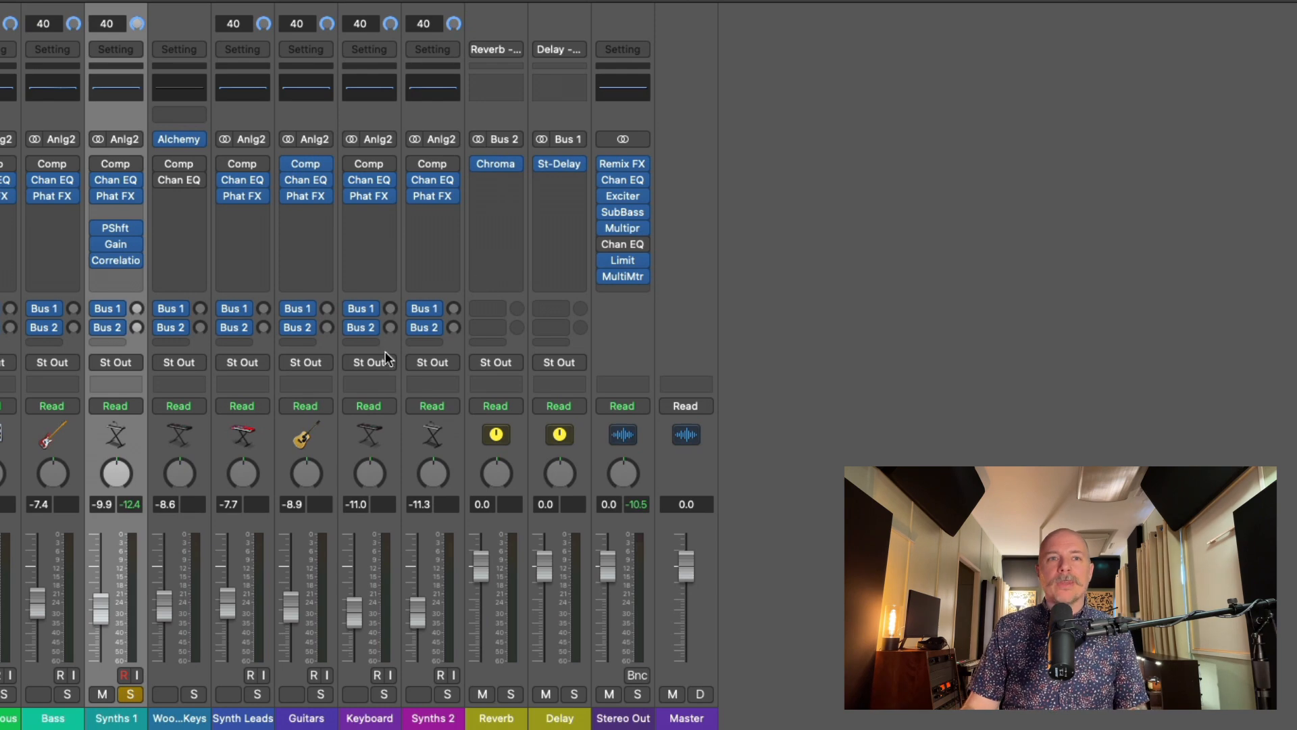
pyautogui.keyDown('alt'); pyautogui.click(321, 694); pyautogui.keyUp('alt')
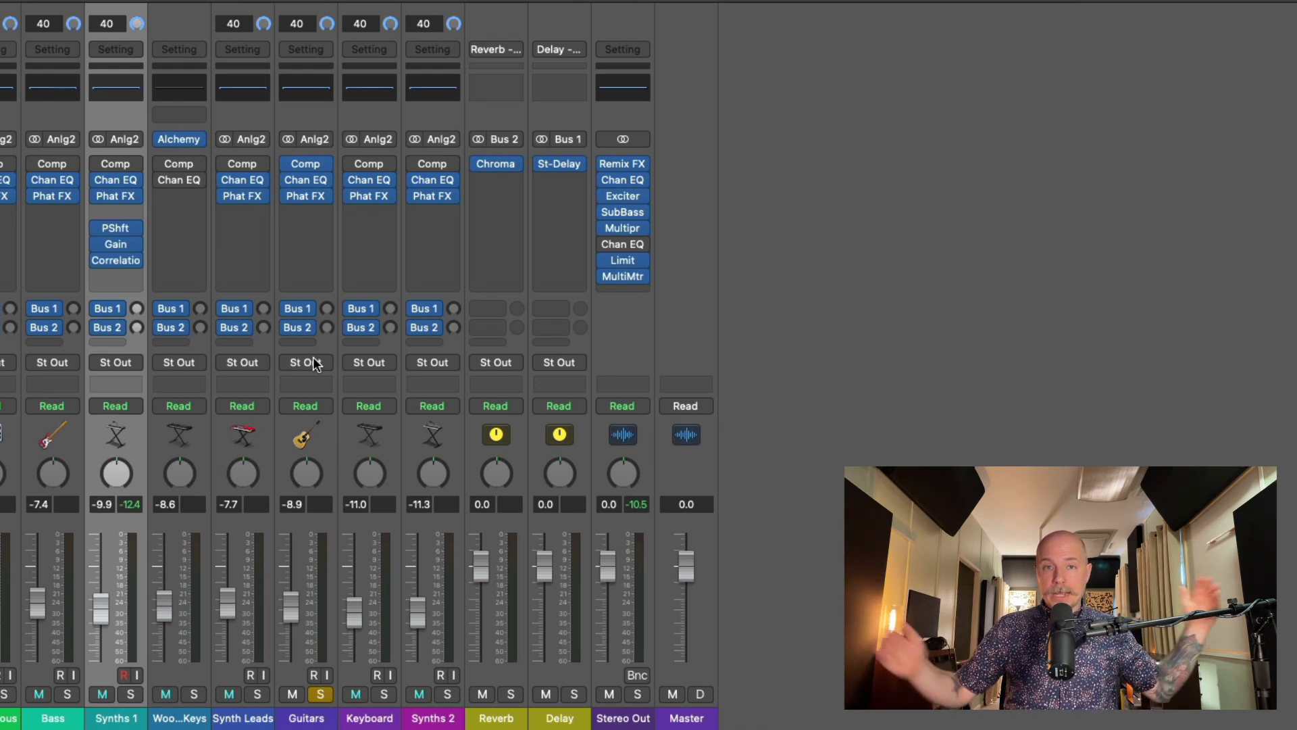
pyautogui.press('space')
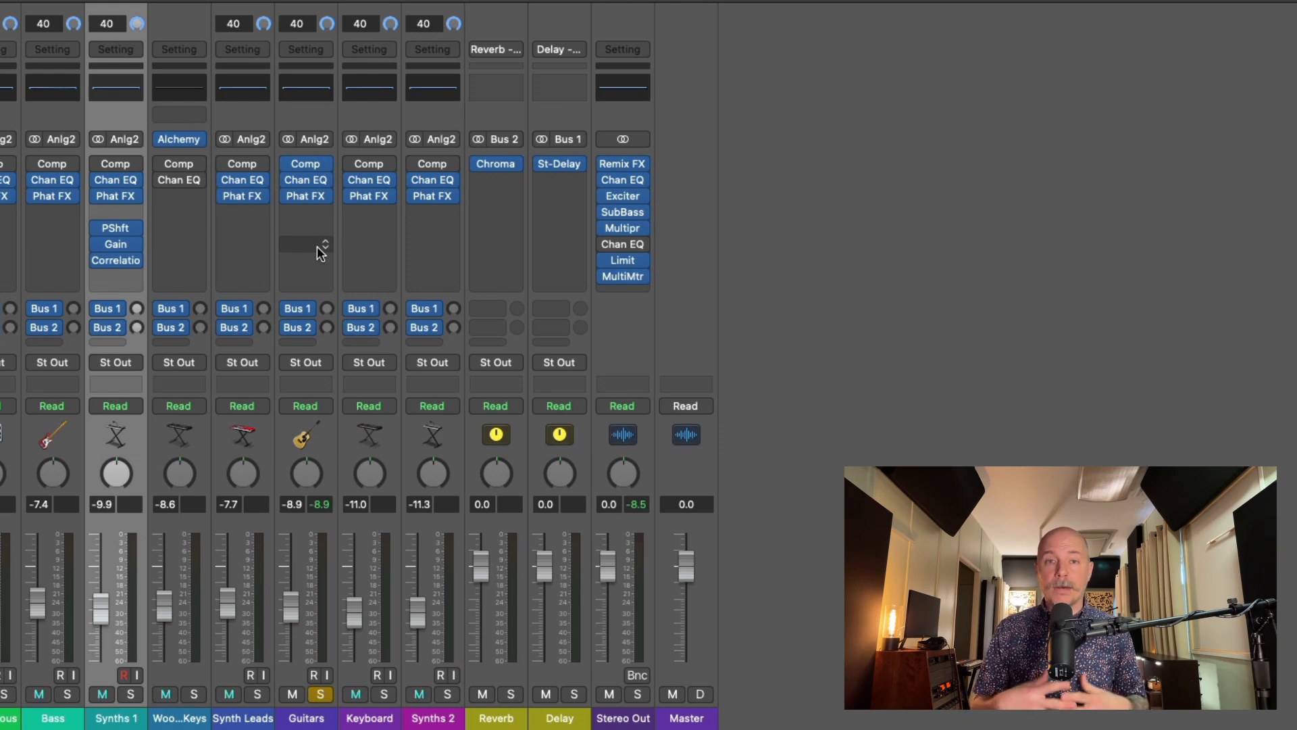
# Insert a Dual Mono ChromaVerb in the slot after Phat FX on the Guitars channel.
pyautogui.click(317, 213)
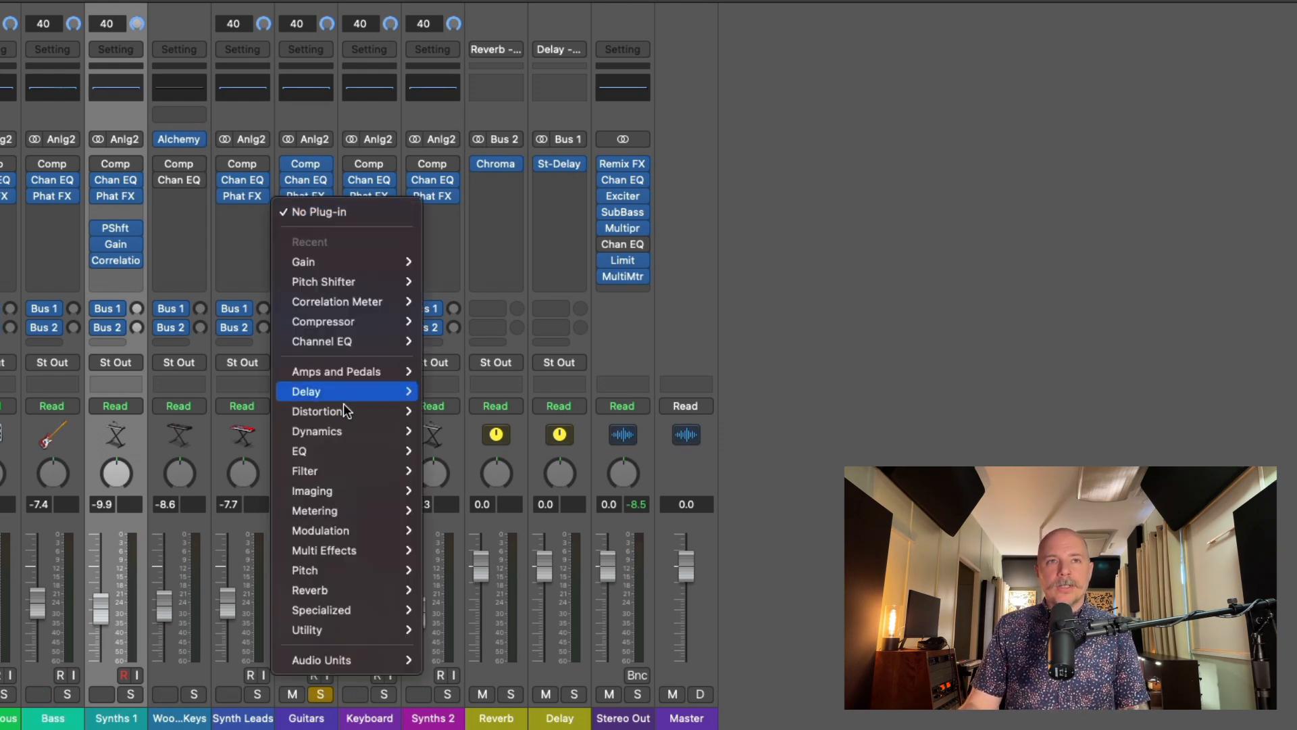
pyautogui.moveTo(351, 590)
pyautogui.moveTo(487, 589)
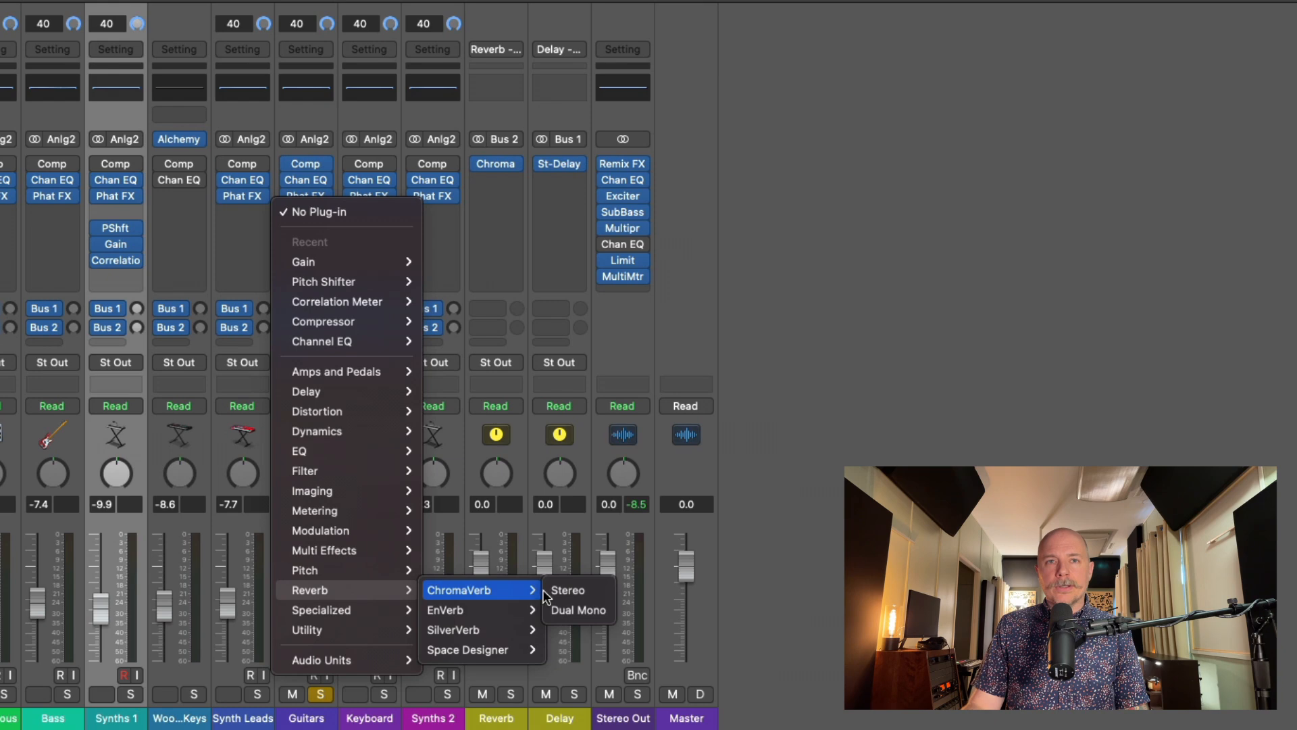
pyautogui.click(548, 603)
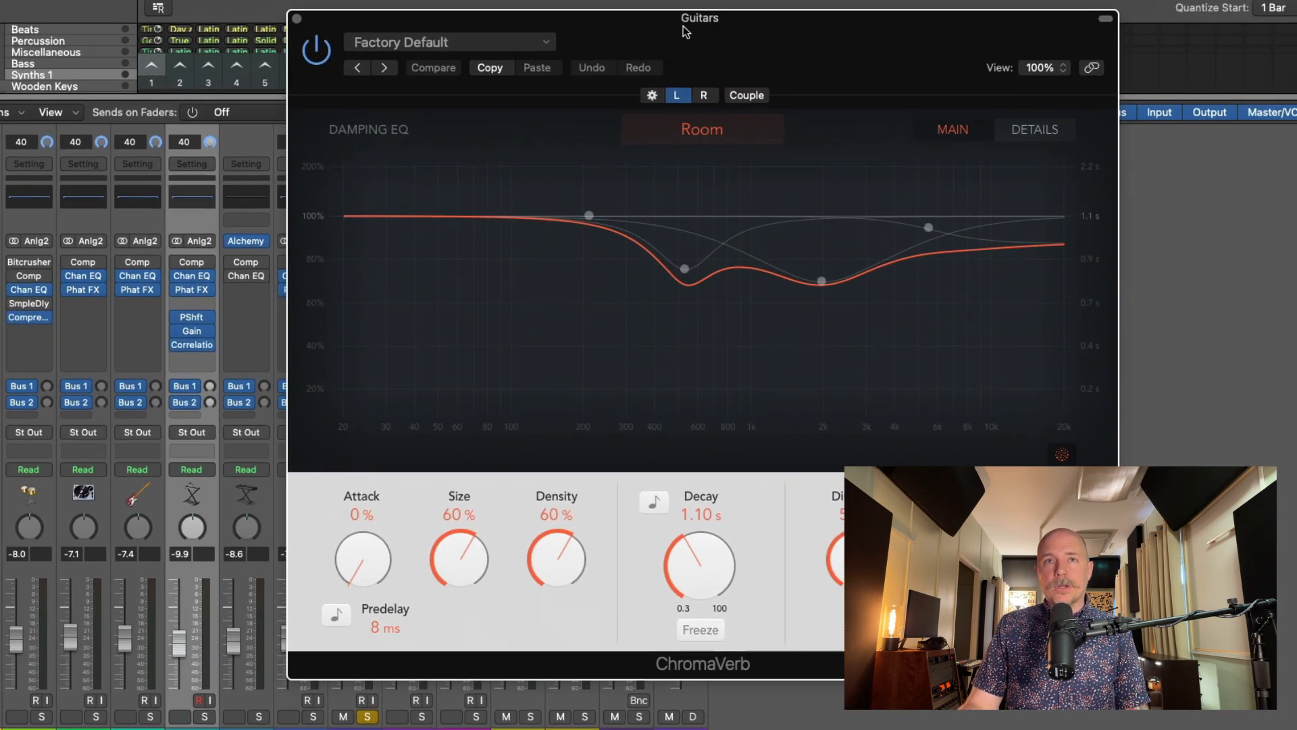
# Set the Wet level of ChromaVerb's right channel to 0%.
pyautogui.moveTo(846, 198)
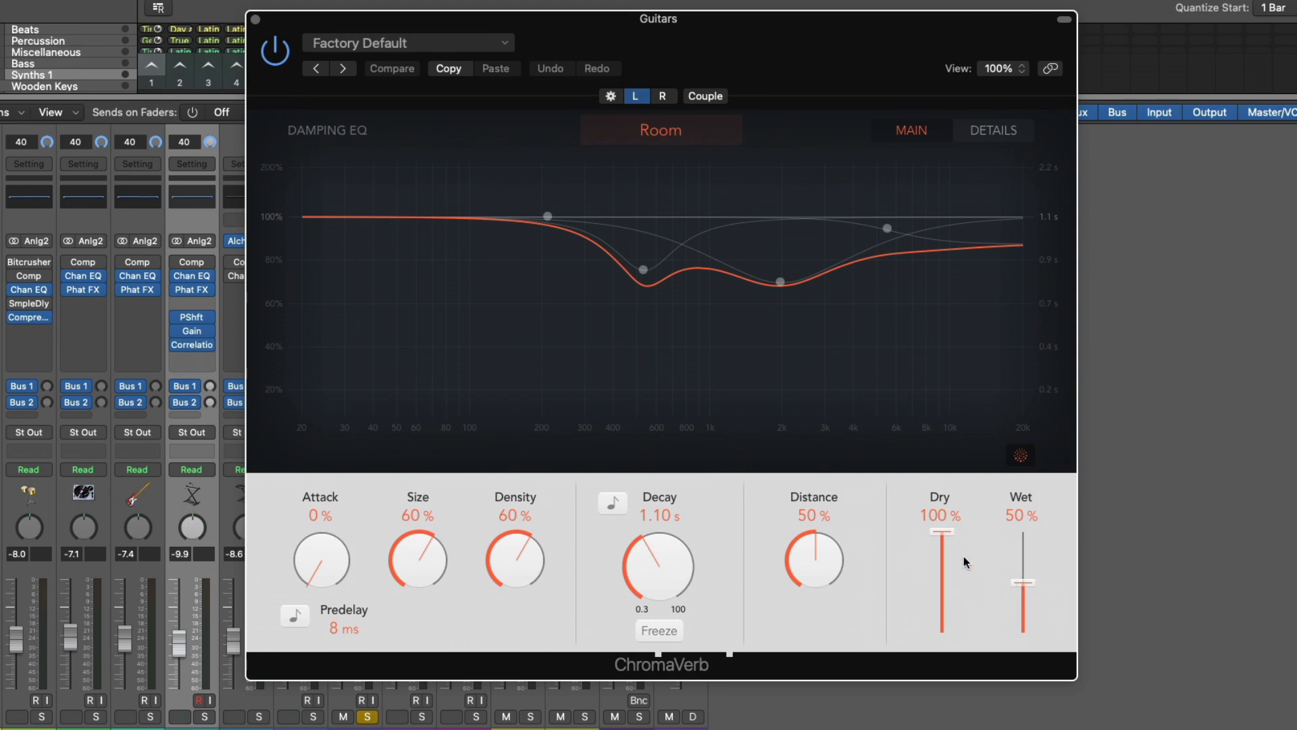
pyautogui.click(662, 95)
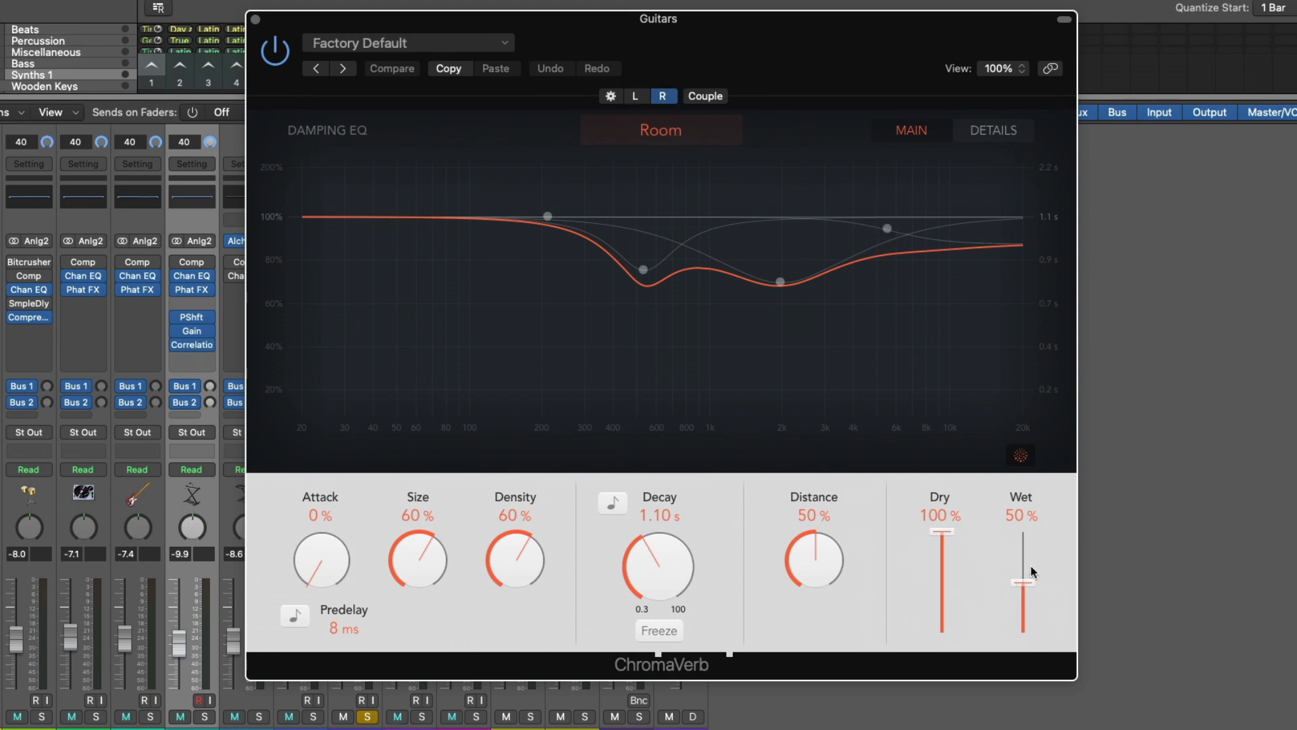
pyautogui.moveTo(1024, 581); pyautogui.dragTo(957, 625)
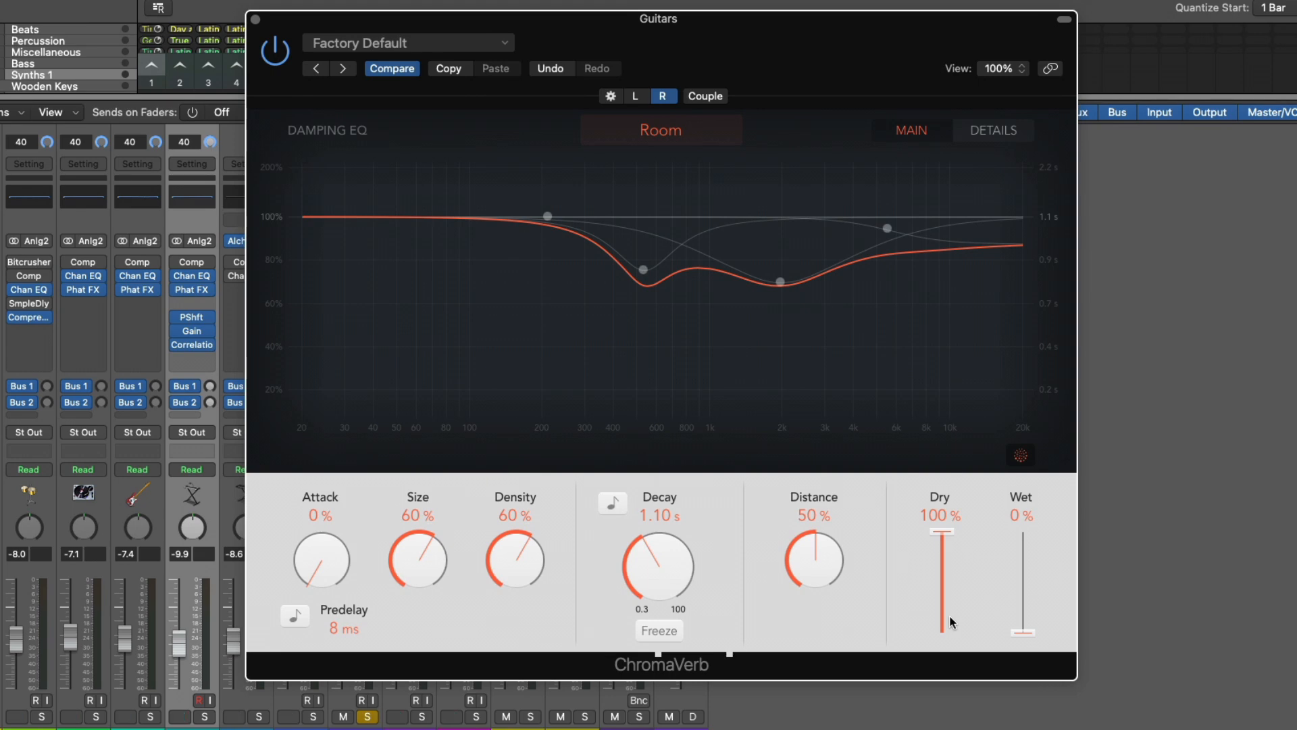
# Play Guitars and set ChromaVerb's left channel to Size 89%, Decay 2.00 s and Wet 43%.
pyautogui.press('space')
pyautogui.click(635, 96)
pyautogui.moveTo(1024, 631); pyautogui.dragTo(1016, 569)
pyautogui.moveTo(416, 564); pyautogui.dragTo(416, 489)
pyautogui.moveTo(658, 586); pyautogui.dragTo(655, 553)
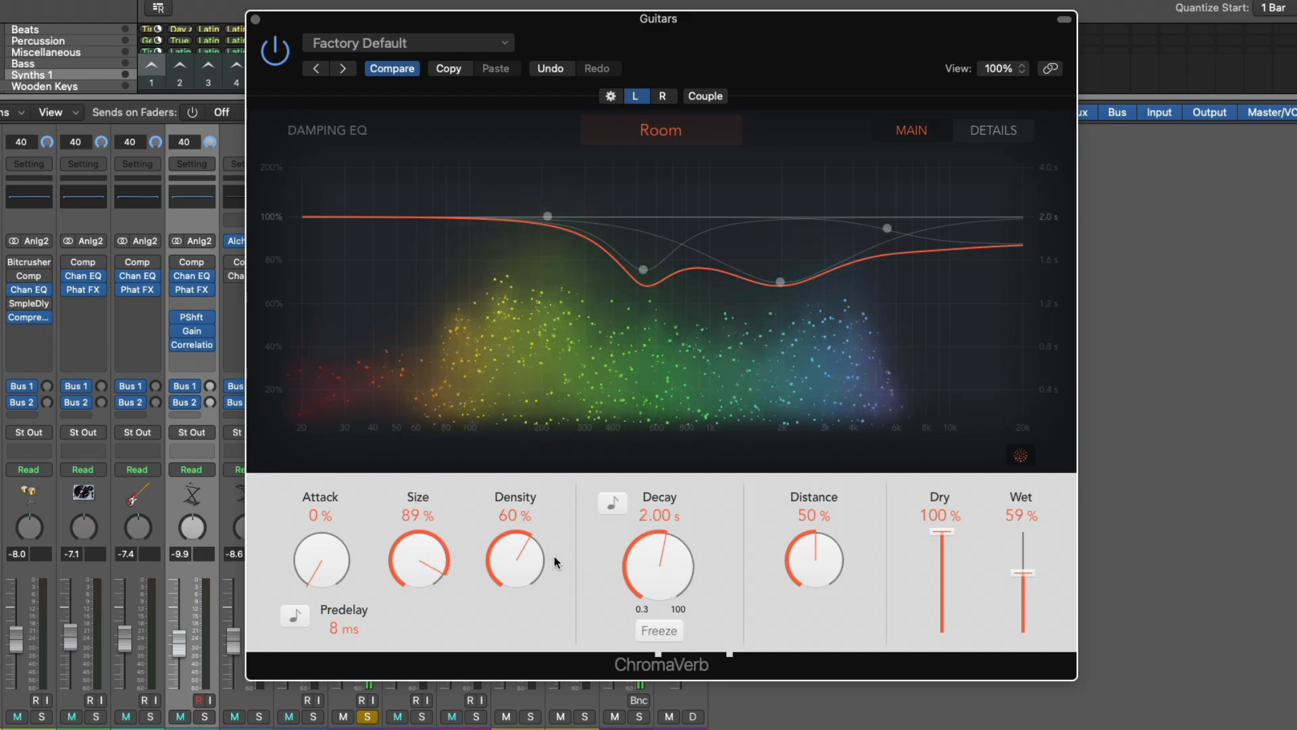
pyautogui.moveTo(1023, 573); pyautogui.dragTo(1024, 585)
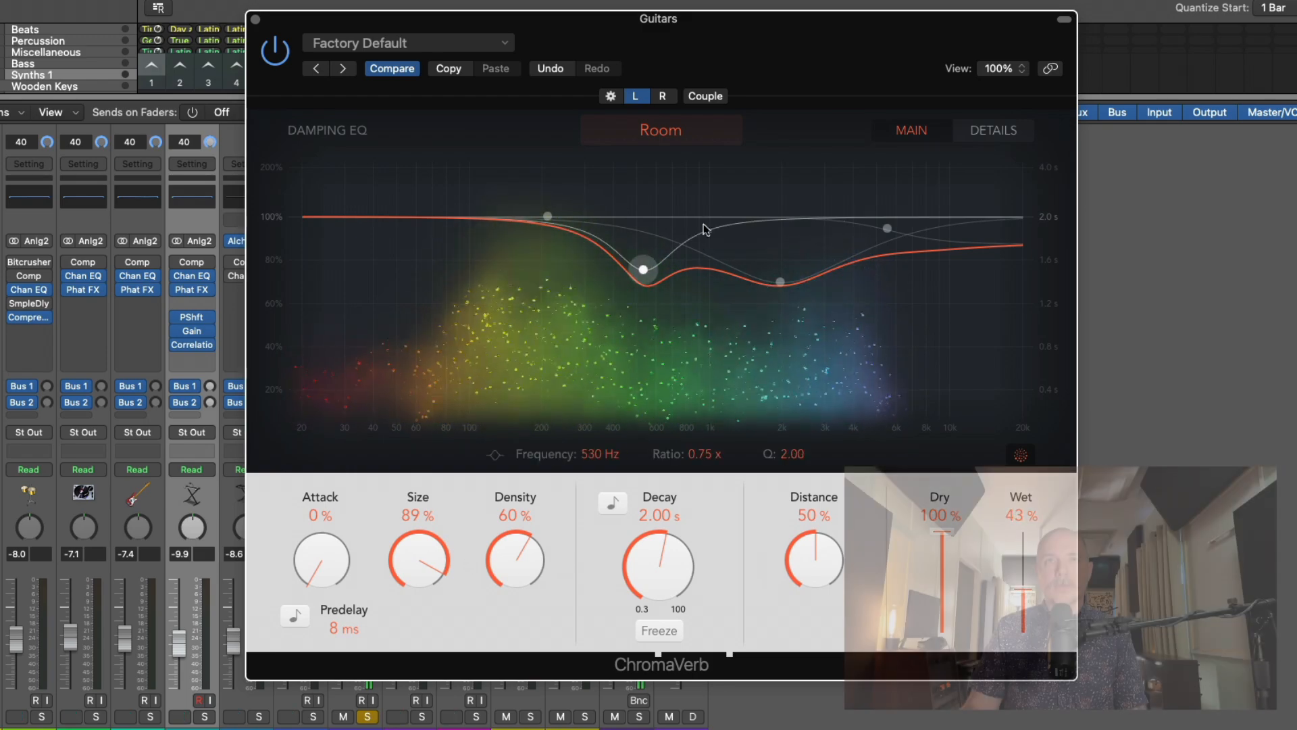
# Stop playback and switch the room type of ChromaVerb's right channel to Strange Room.
pyautogui.press('space')
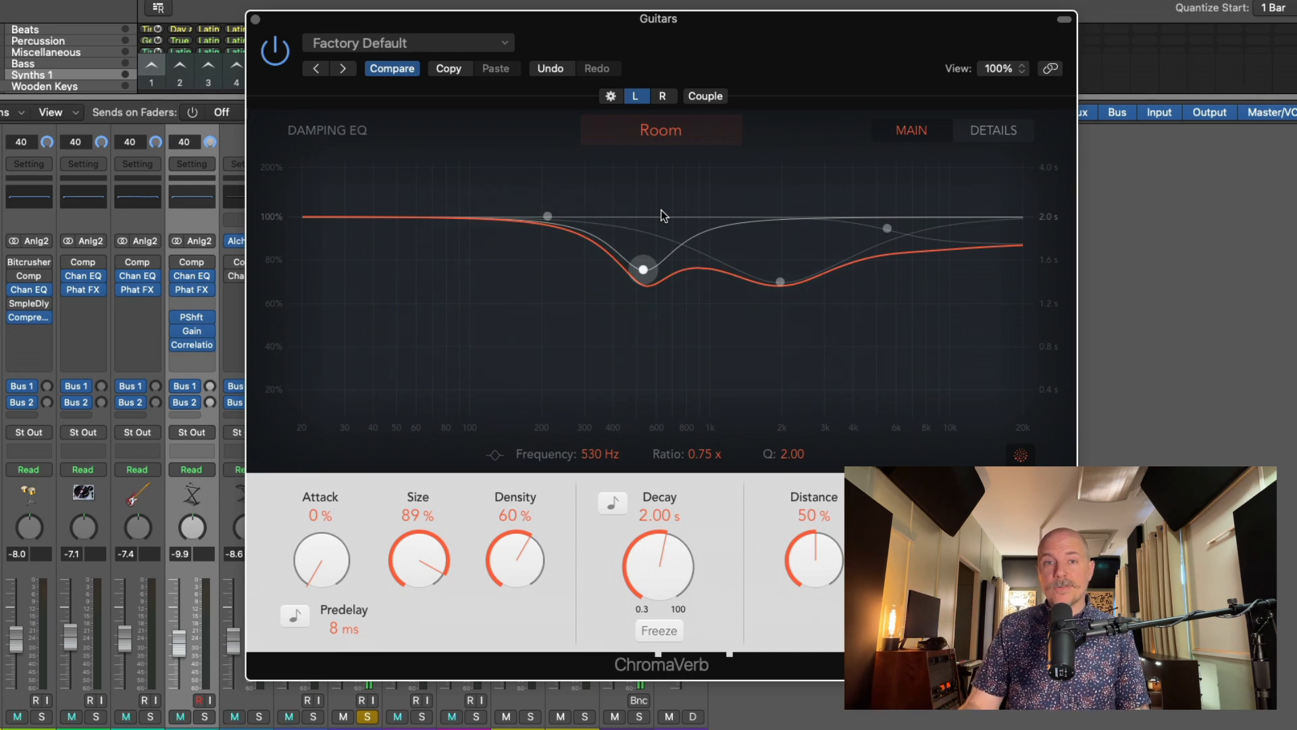
pyautogui.click(663, 95)
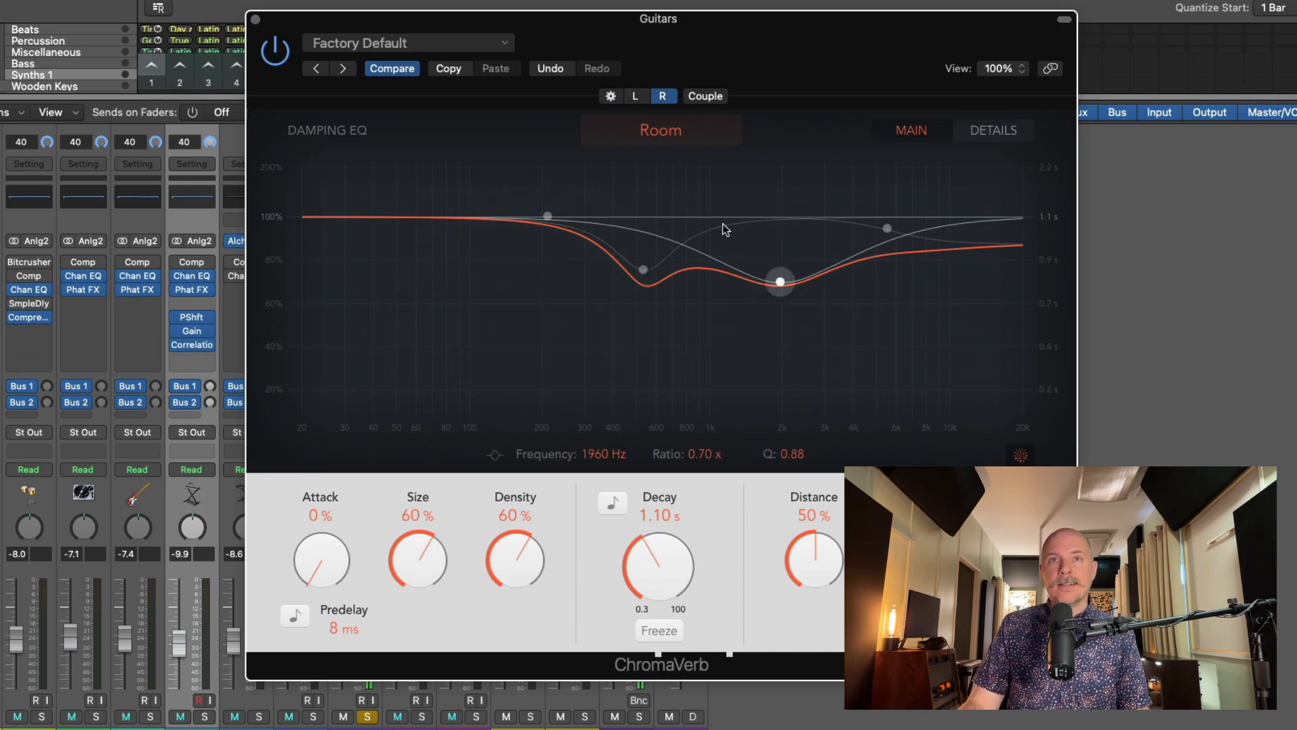
pyautogui.click(667, 132)
pyautogui.click(578, 347)
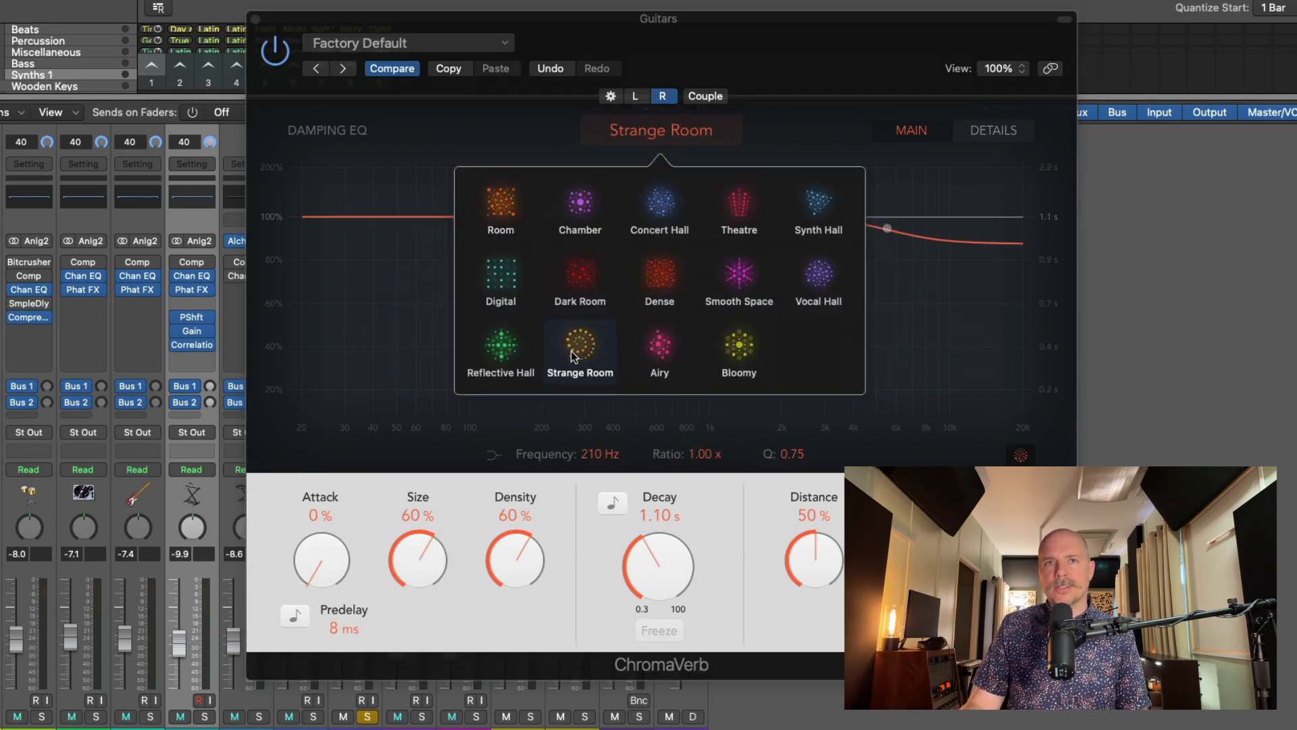
pyautogui.click(645, 123)
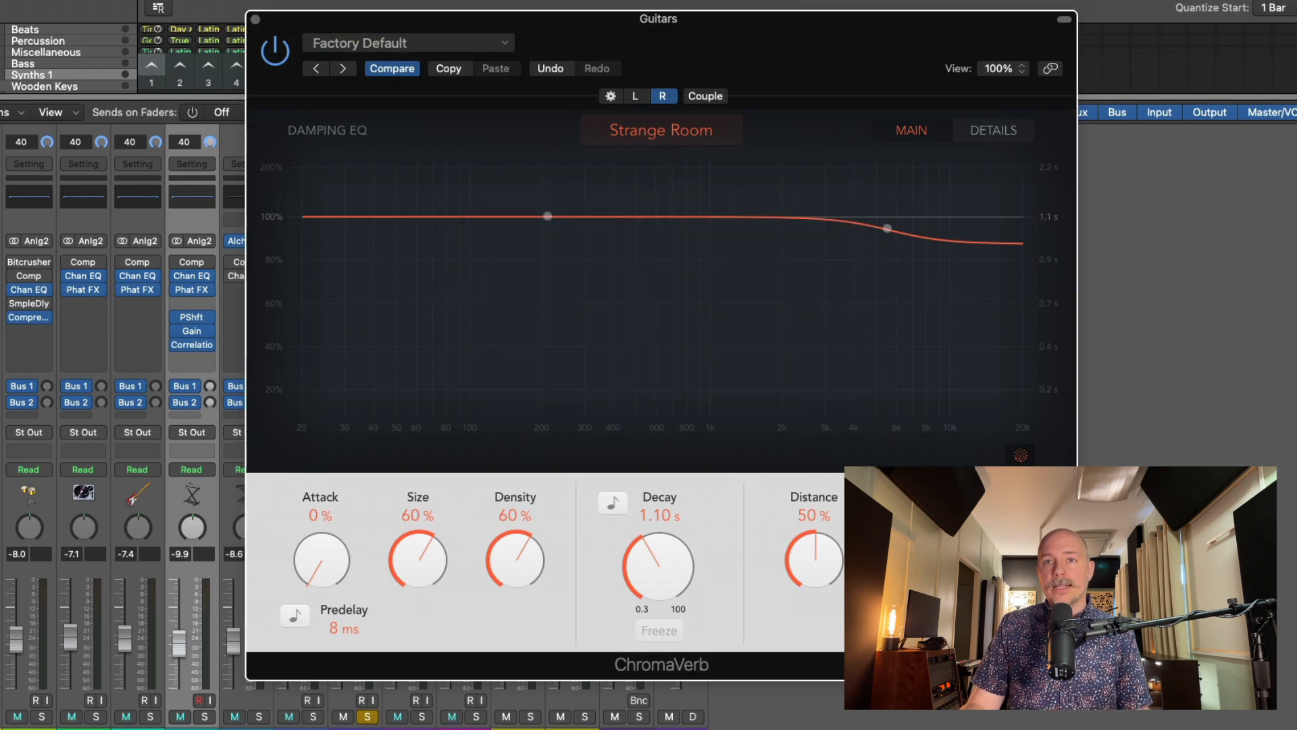
# During playback, set ChromaVerb's right channel to Wet 62%, Density 50%, Size 45% and Predelay 25 ms, and stop playback.
pyautogui.moveTo(1022, 631); pyautogui.dragTo(1022, 571)
pyautogui.moveTo(493, 552); pyautogui.dragTo(501, 580)
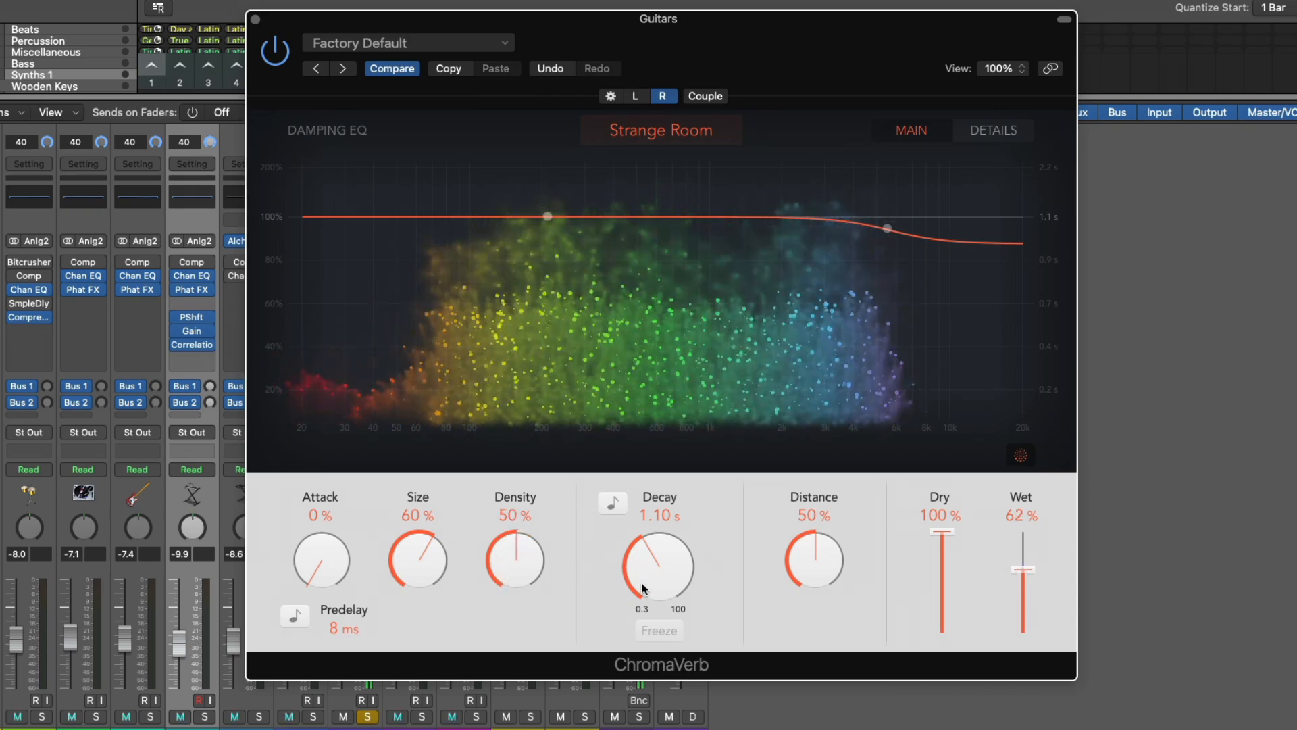
pyautogui.moveTo(397, 554); pyautogui.dragTo(422, 594)
pyautogui.moveTo(331, 625); pyautogui.dragTo(331, 606)
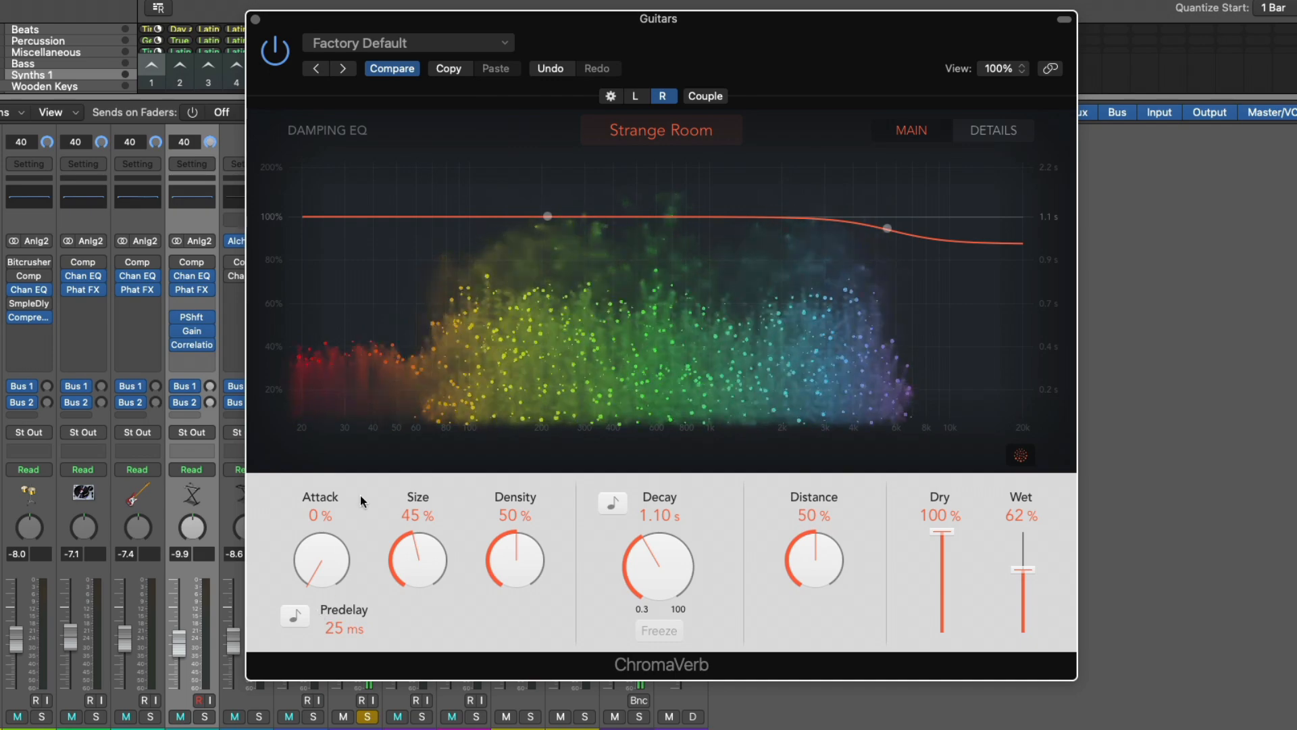
pyautogui.press('space')
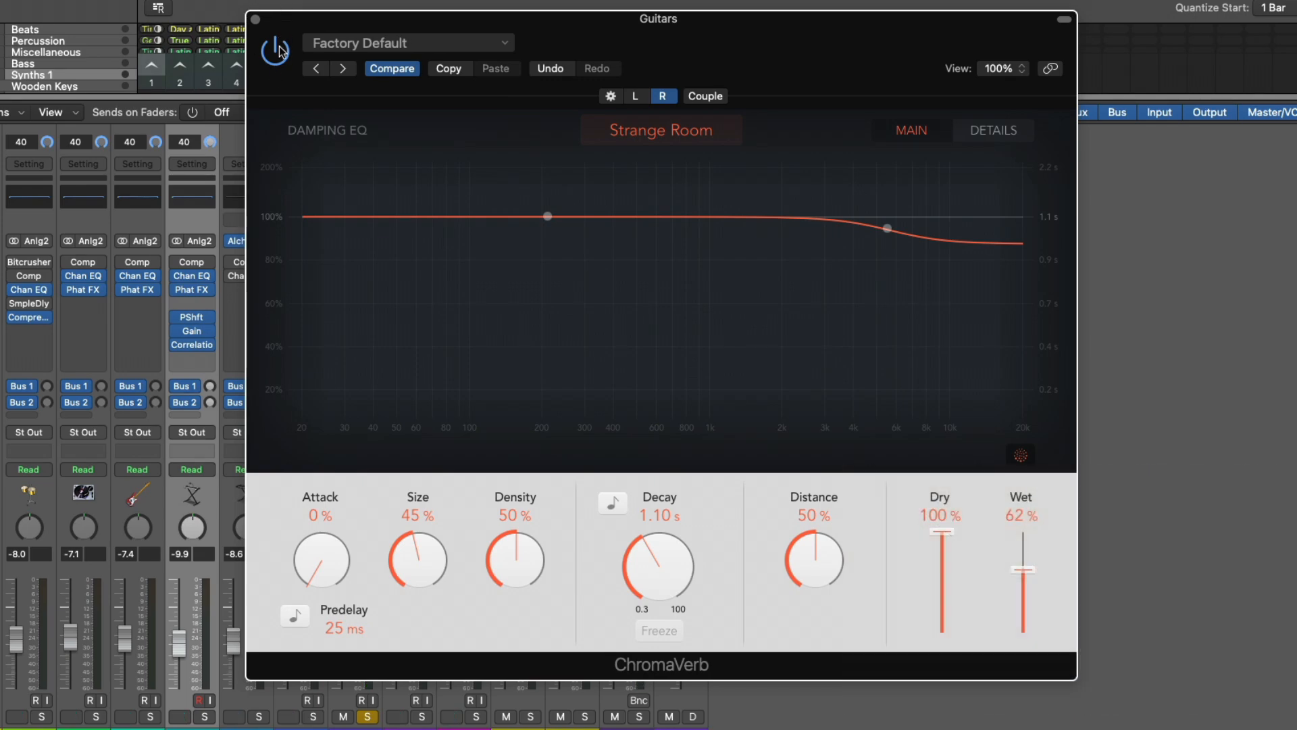
# Play the Guitars channel, toggling ChromaVerb's bypass to compare the sound with and without the reverb, and stop playback.
pyautogui.press('space')
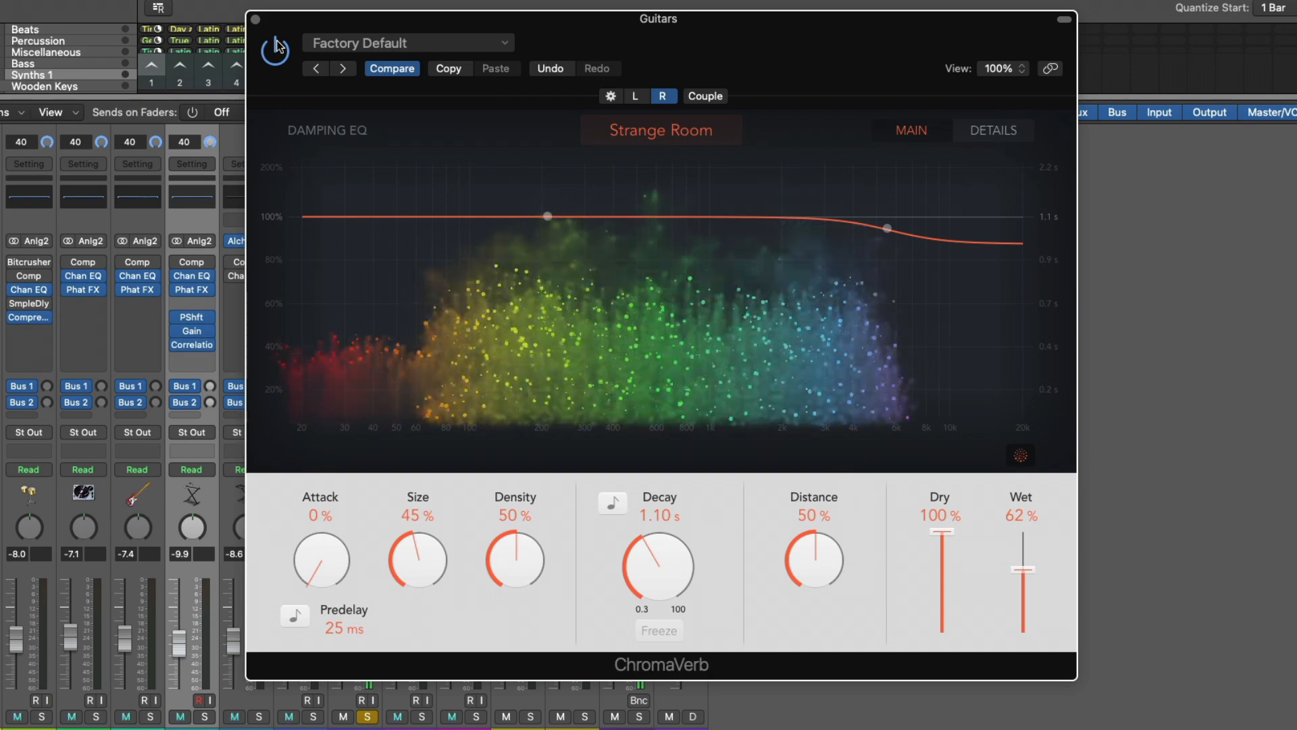
pyautogui.click(276, 49)
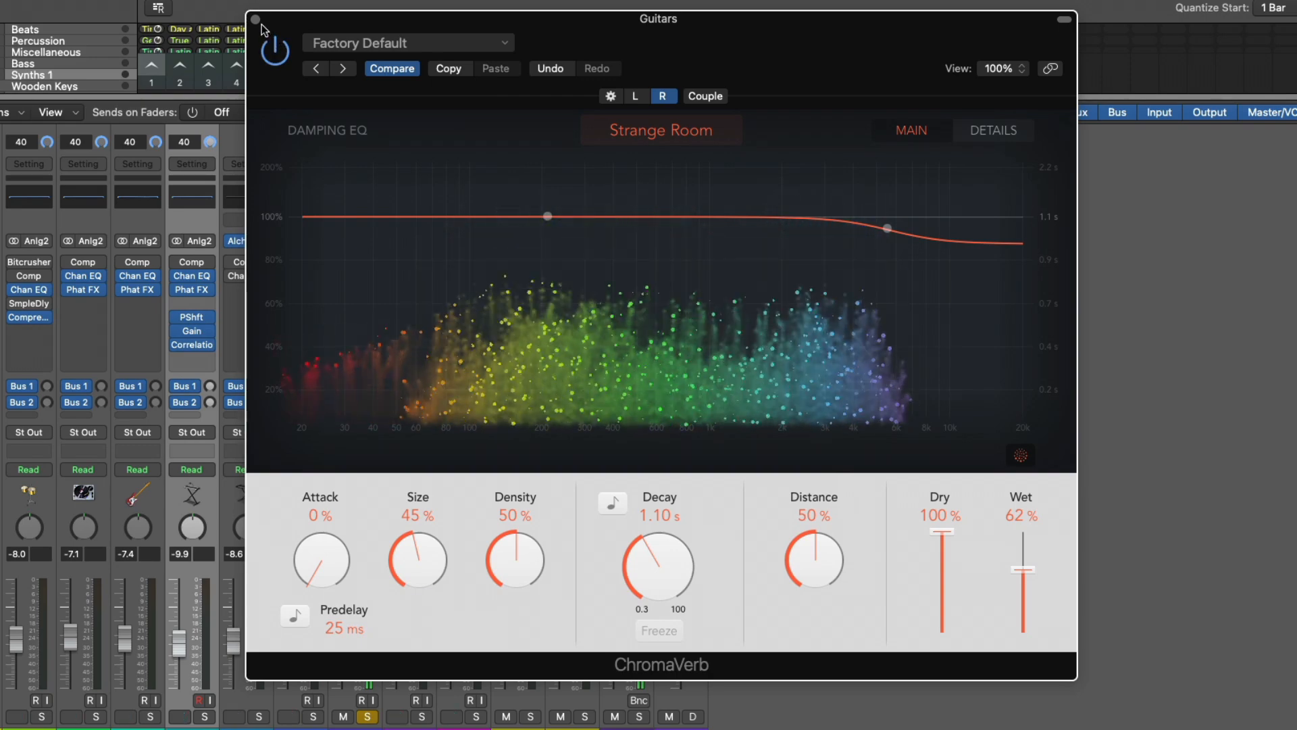
pyautogui.press('space')
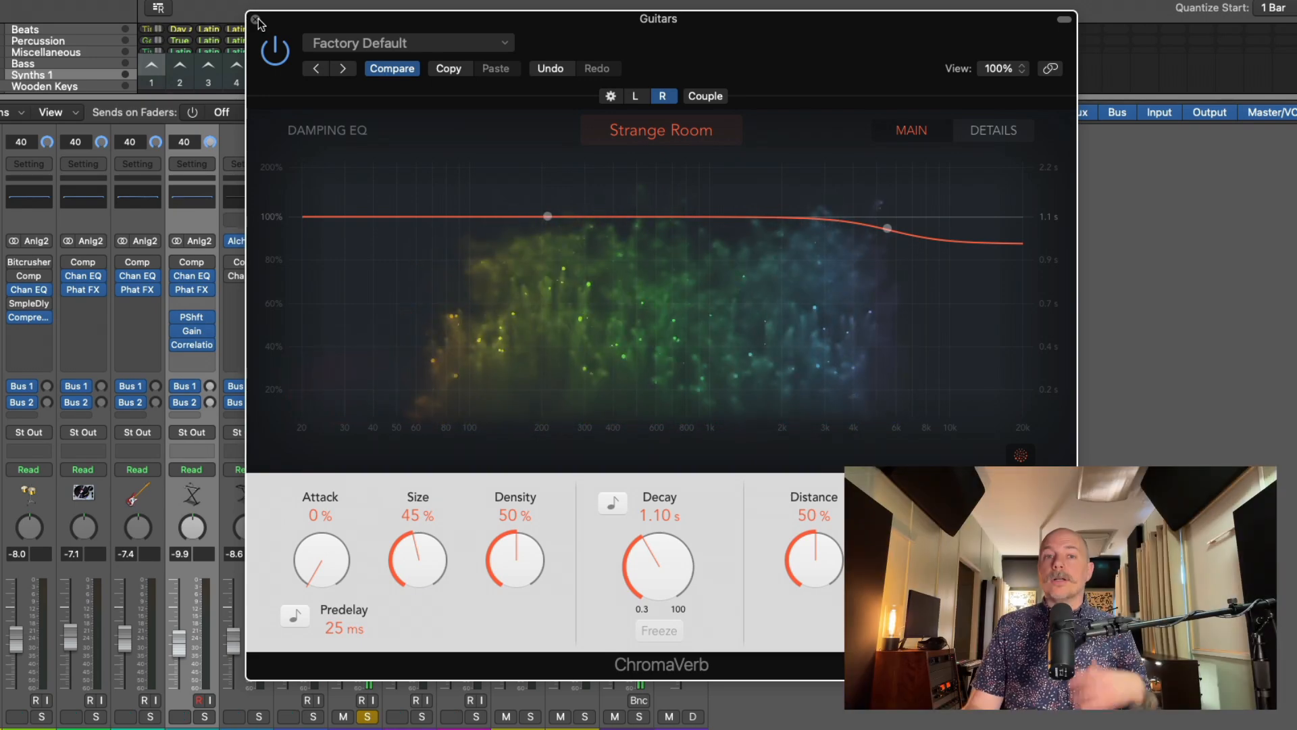